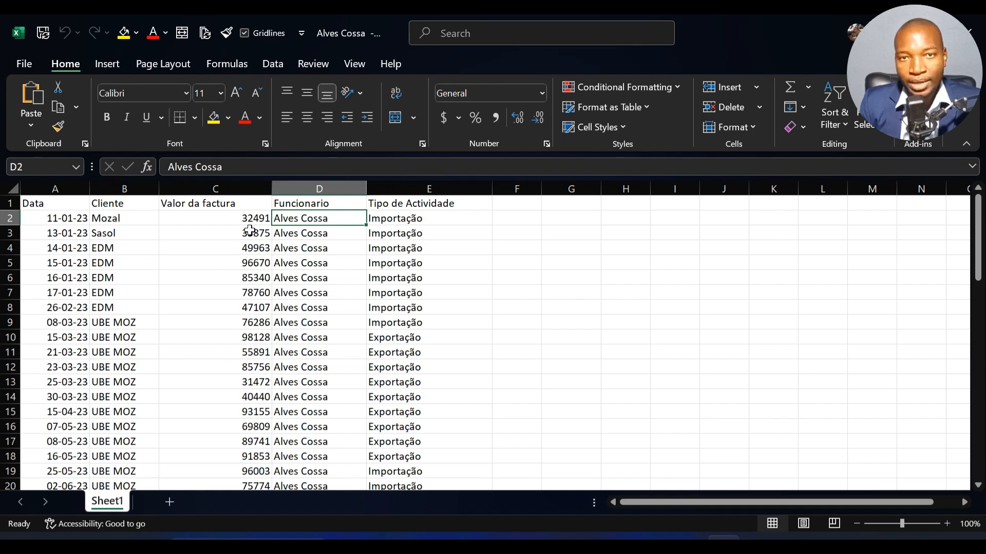
Step: Close the open employee workbook and return to the BASE DE DADOS folder
left_click(546, 297)
left_click(969, 32)
left_click(968, 31)
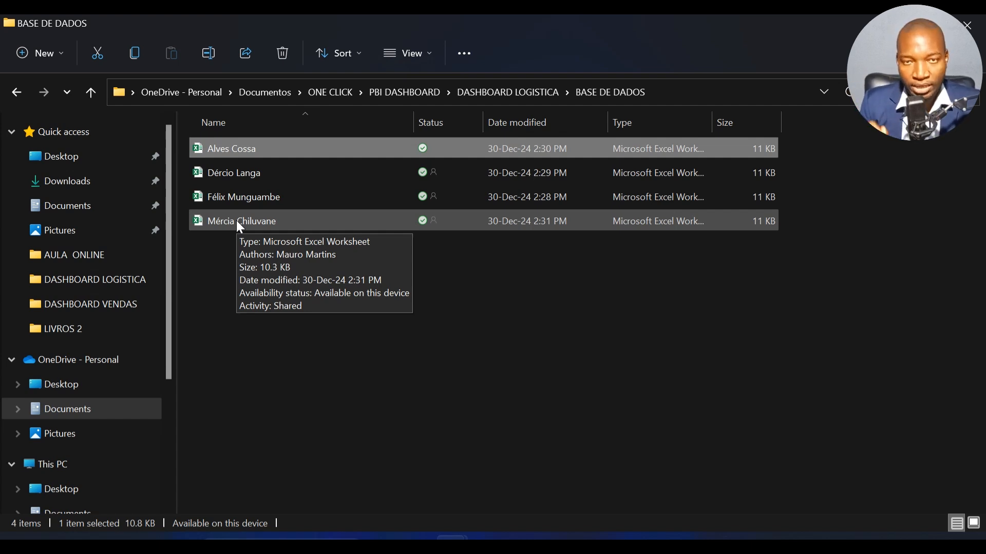
Step: Open the BackGround PowerPoint presentation from the DASHBOARD LOGISTICA folder and clear the shape selection on its slide
left_click(507, 91)
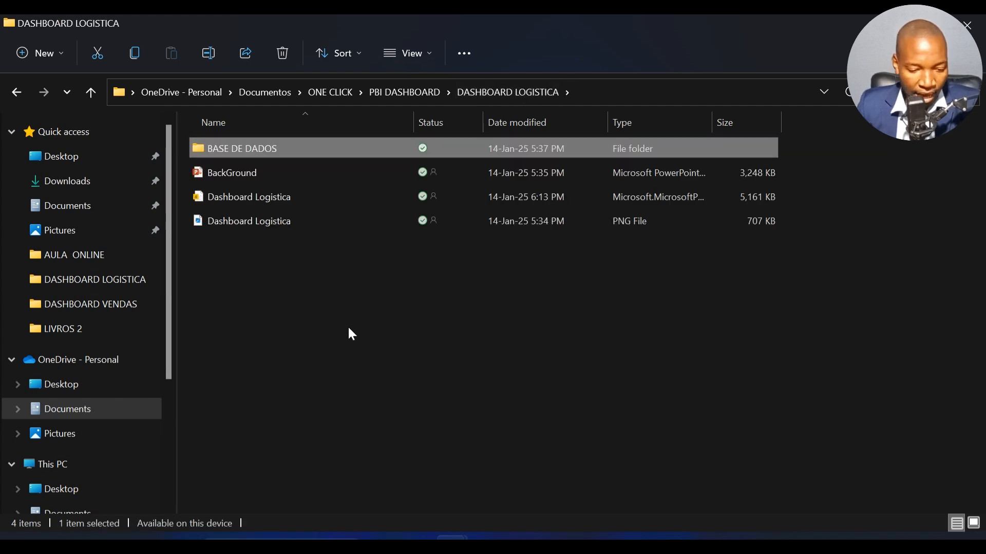
double_click(275, 178)
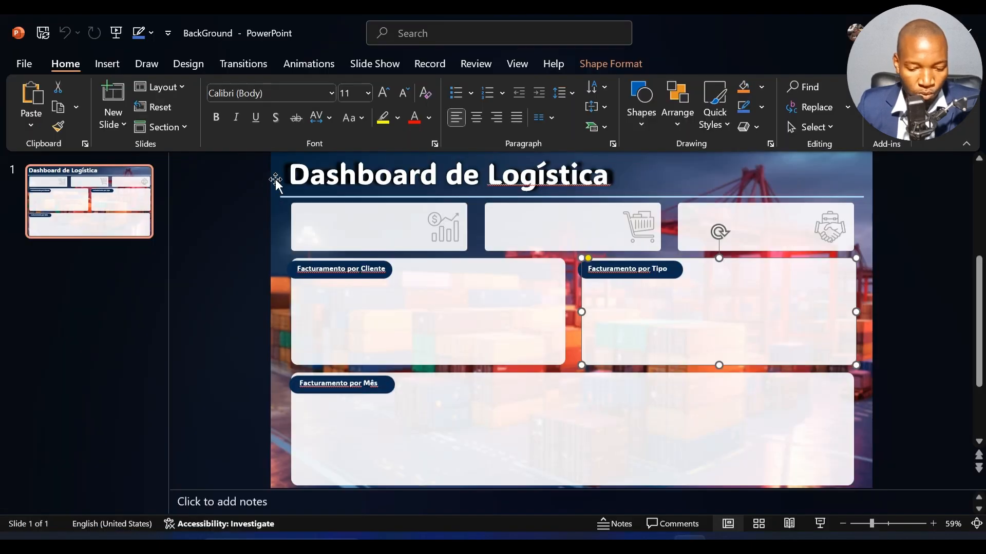
left_click(244, 281)
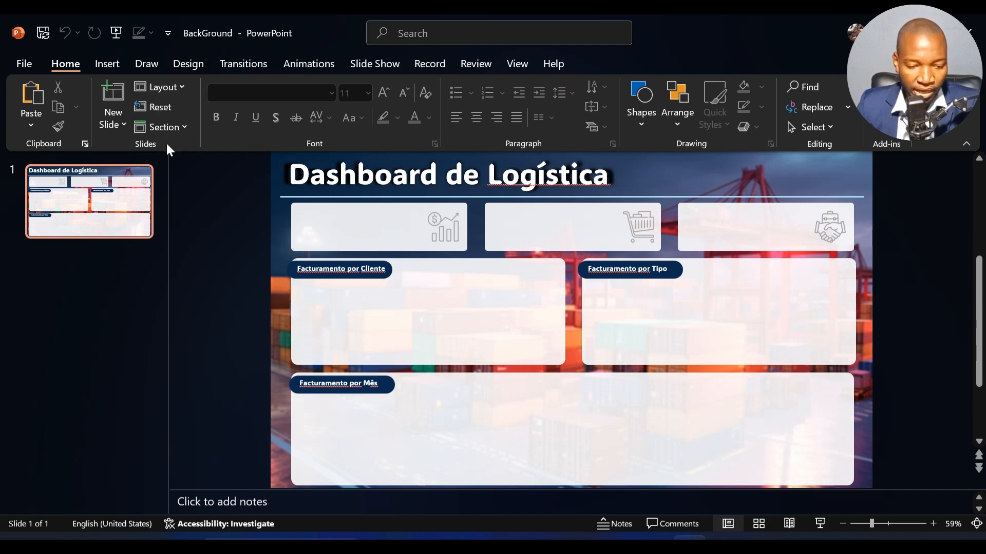
Step: Try moving the white Facturamento por Cliente panel down over the Facturamento por Mês area, and undo the move
left_click_drag(385, 308, 303, 403)
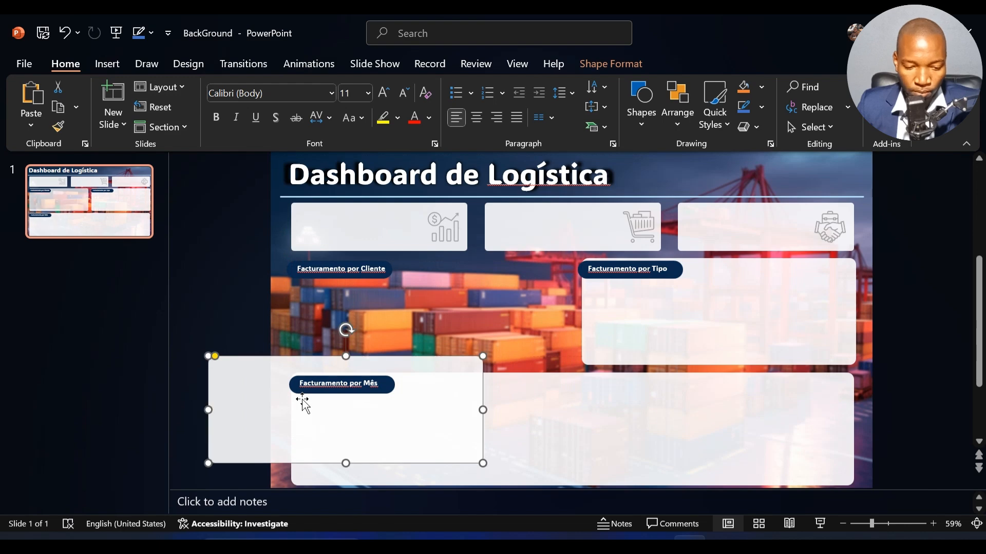
key("ctrl+z")
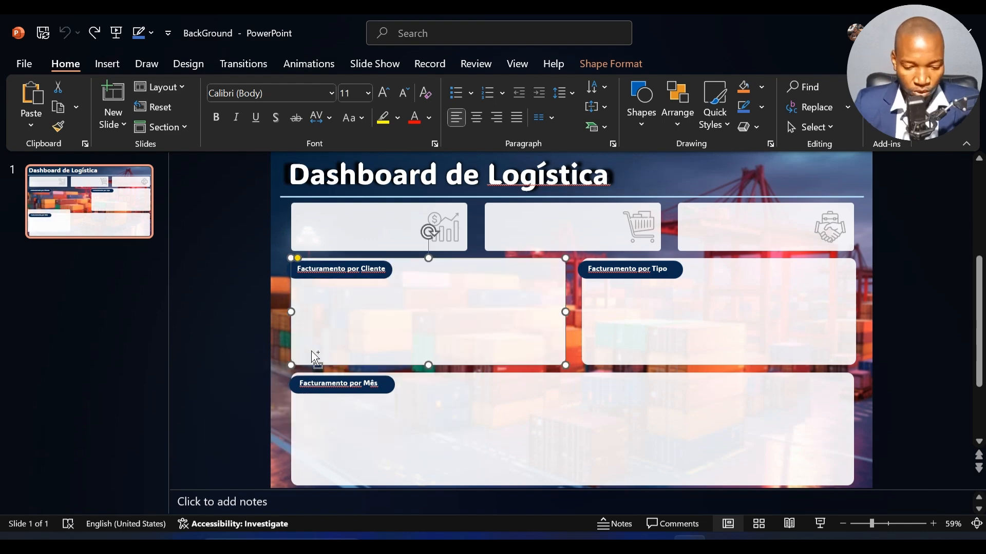
left_click(227, 284)
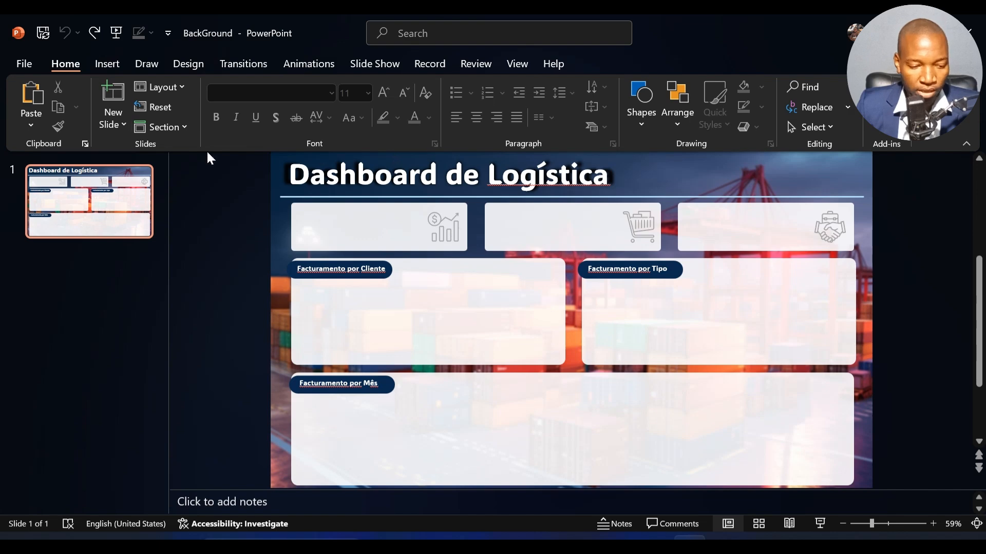
Step: Save only the current slide to the Desktop as a PNG image named BackGround
left_click(23, 58)
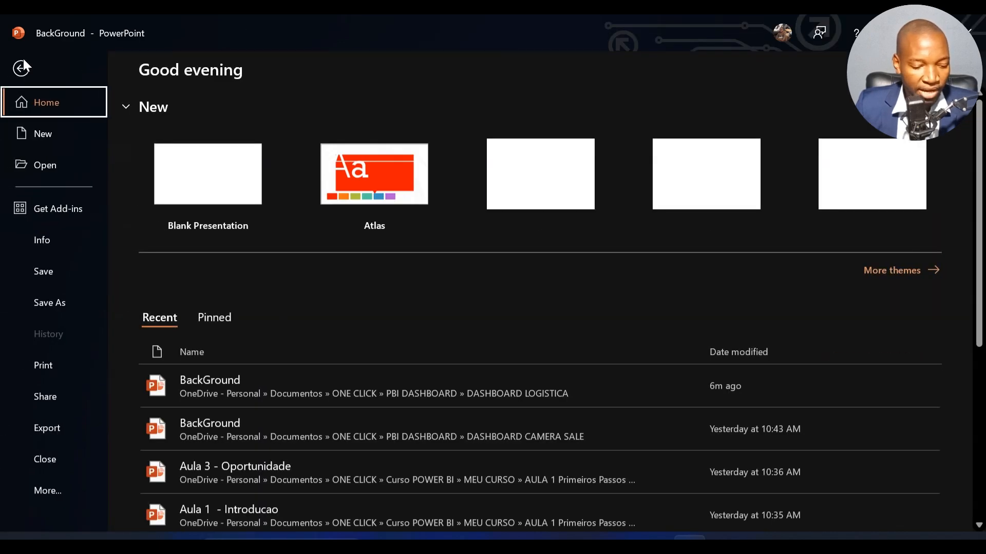
left_click(43, 303)
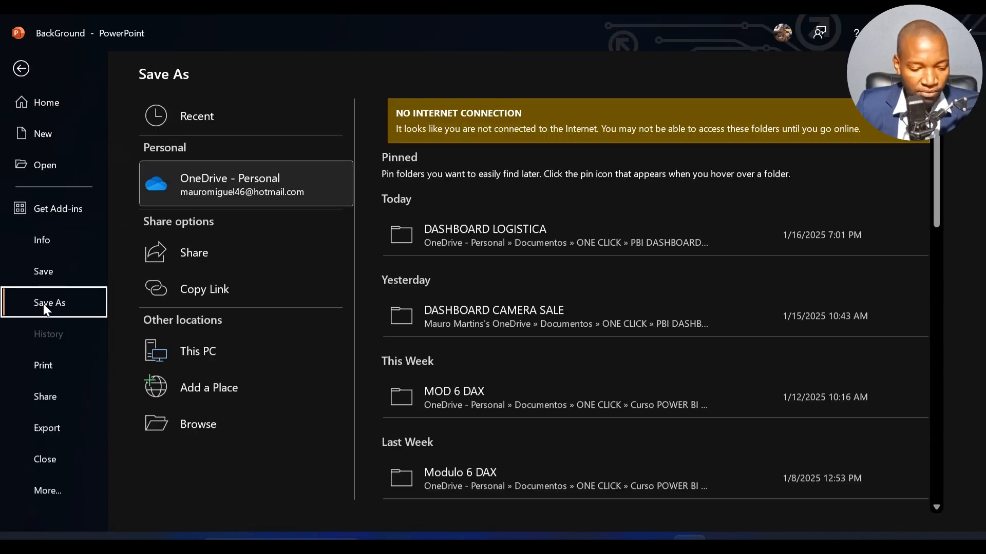
left_click(257, 344)
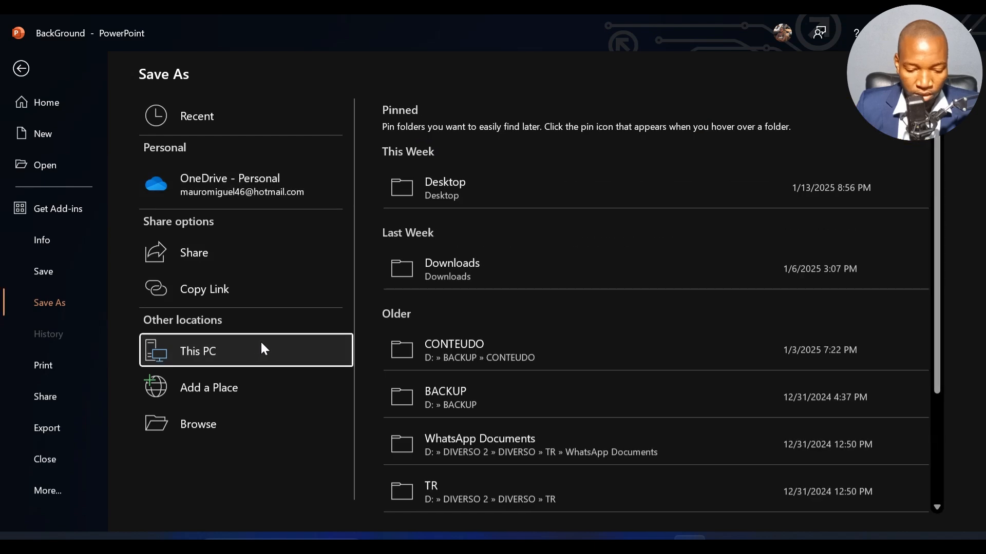
left_click(466, 187)
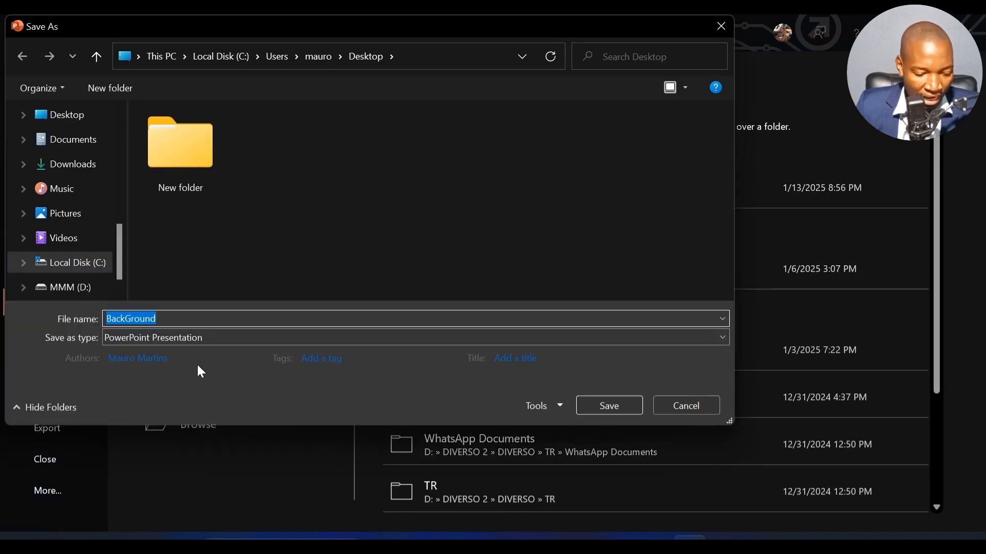
left_click(174, 338)
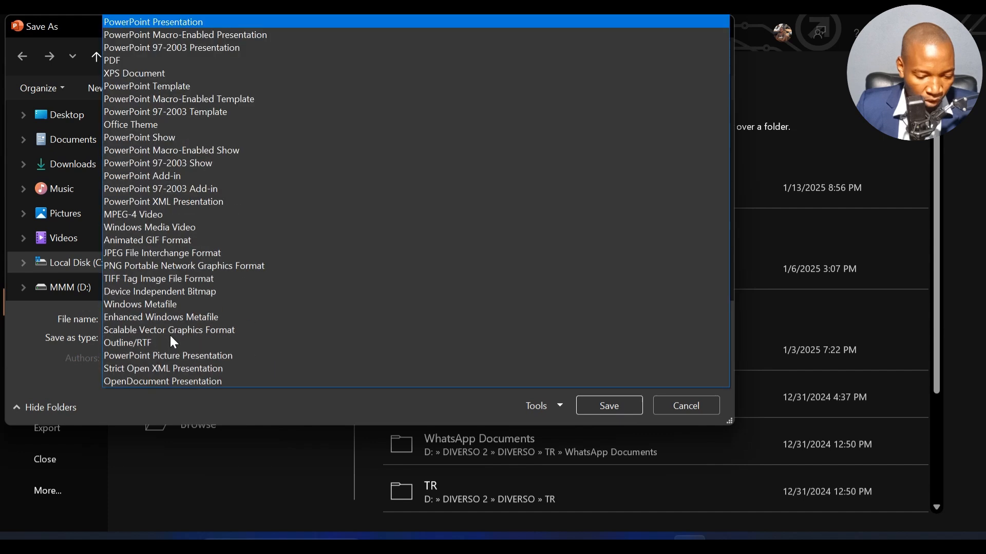
left_click(152, 266)
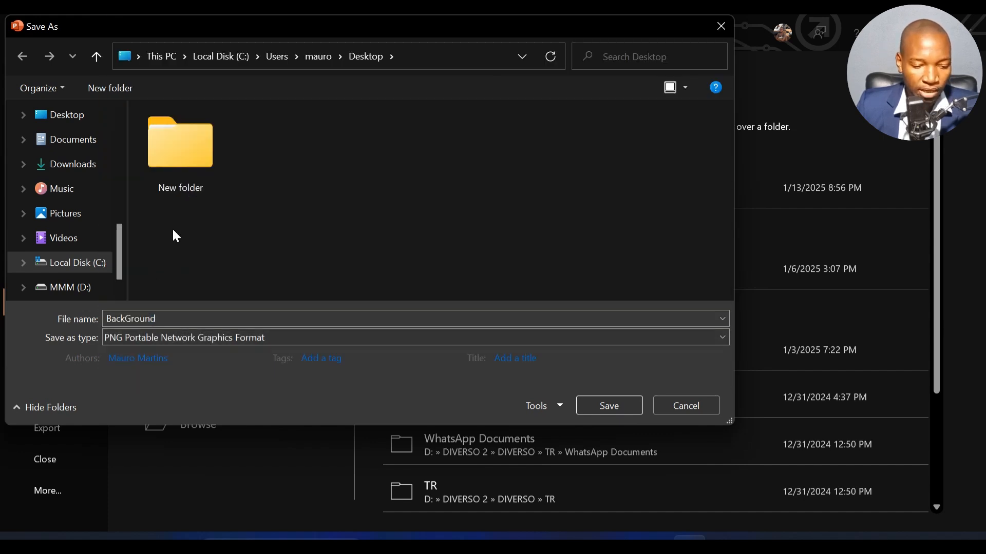
left_click(600, 402)
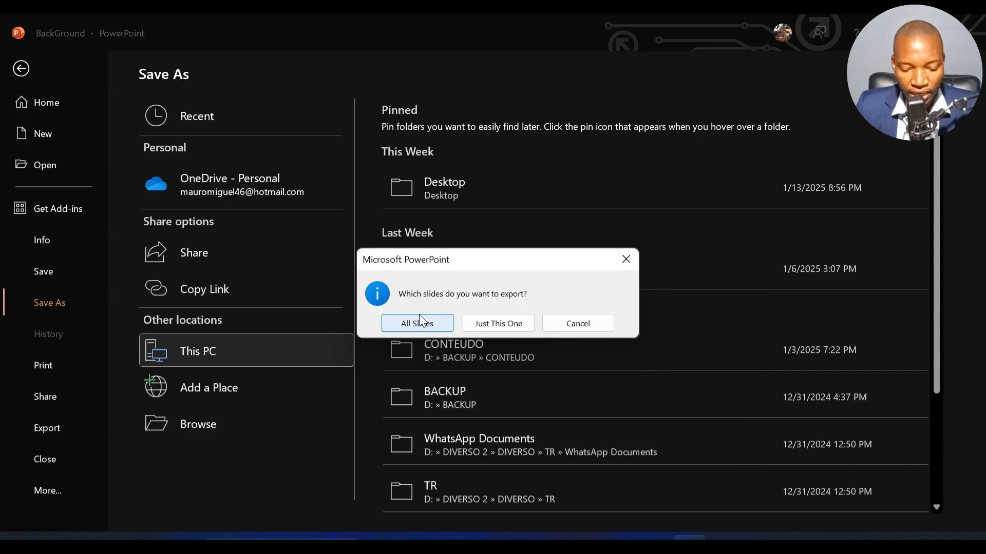
left_click(488, 324)
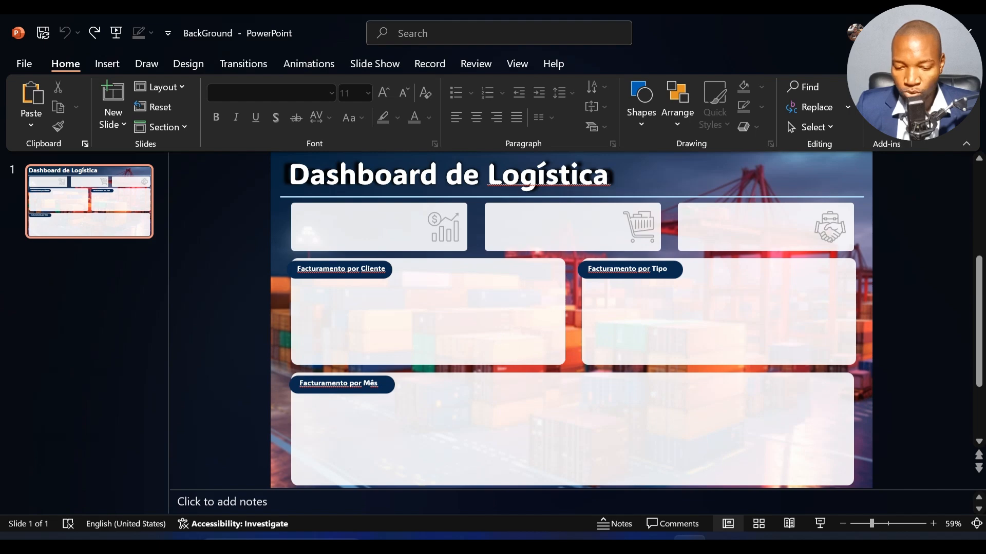
Step: Switch to Power BI Desktop and use BackGround.png from the Desktop as the report page's canvas background image
key("alt+Tab")
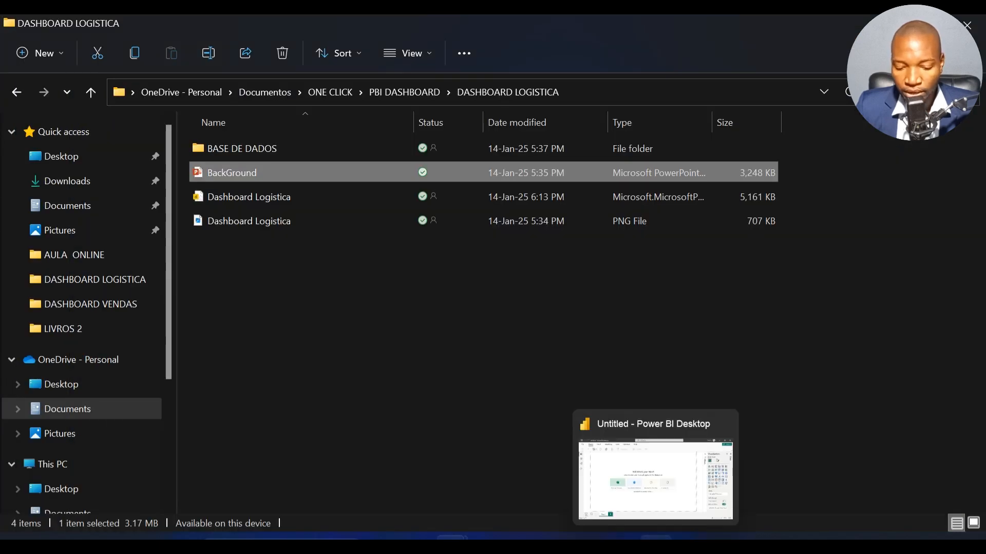
left_click(655, 538)
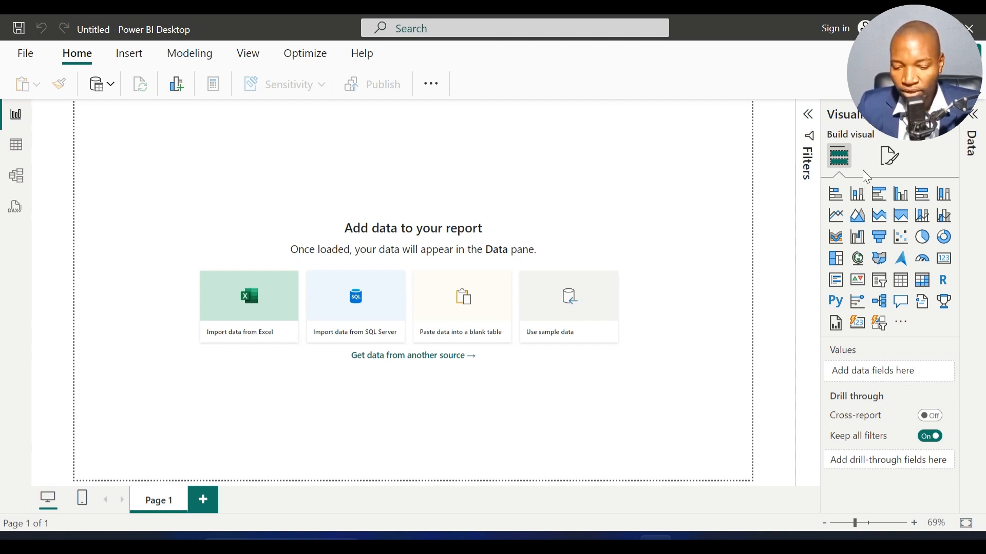
left_click(890, 155)
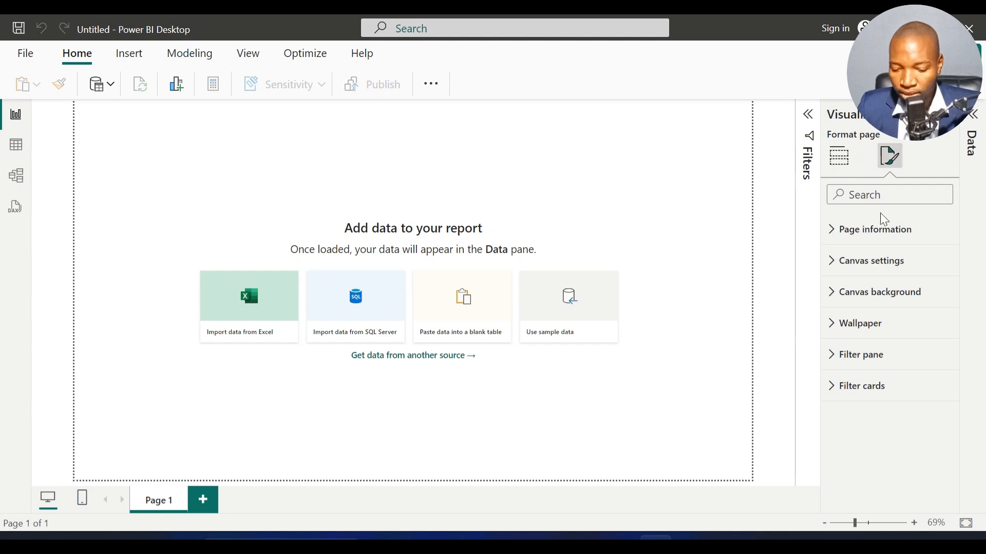
left_click(887, 291)
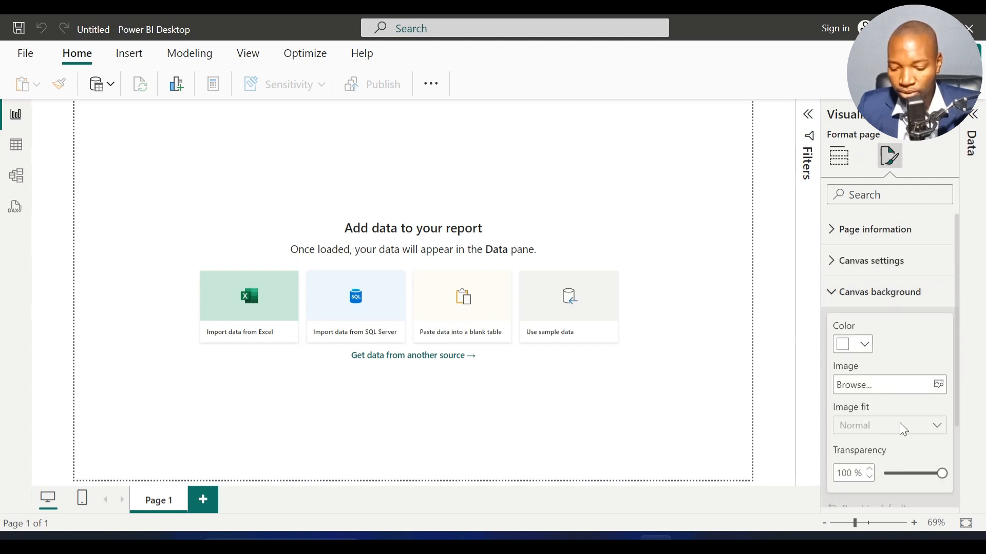
left_click(937, 384)
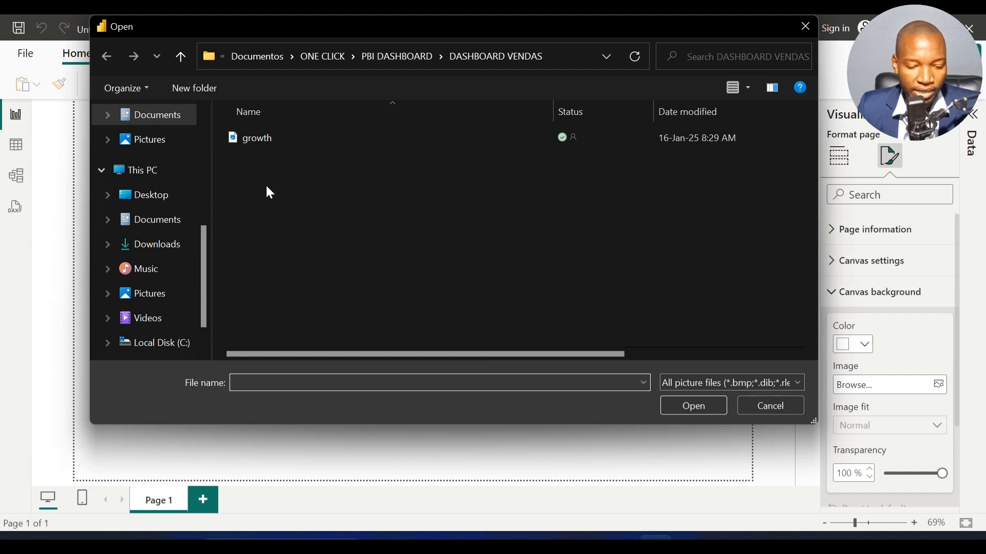
left_click(155, 208)
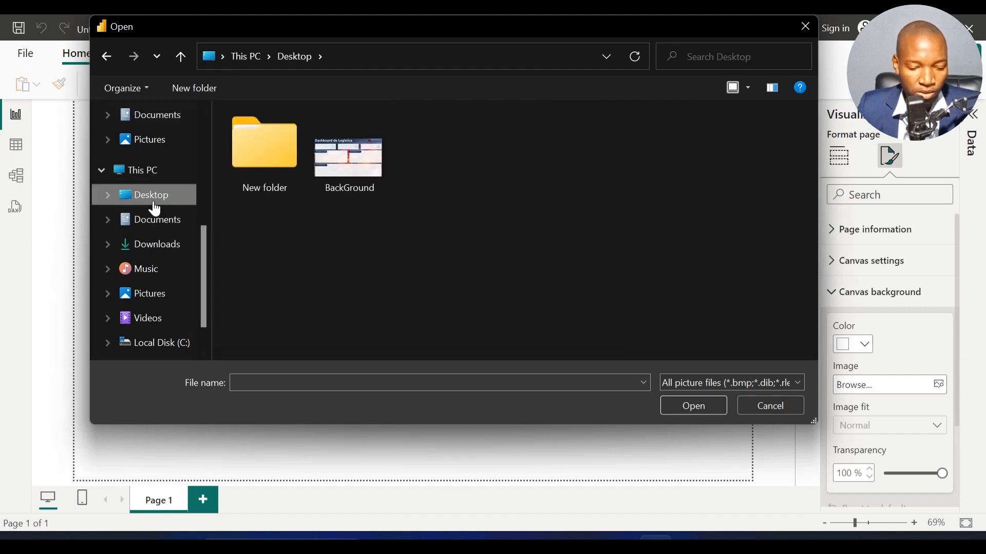
double_click(345, 161)
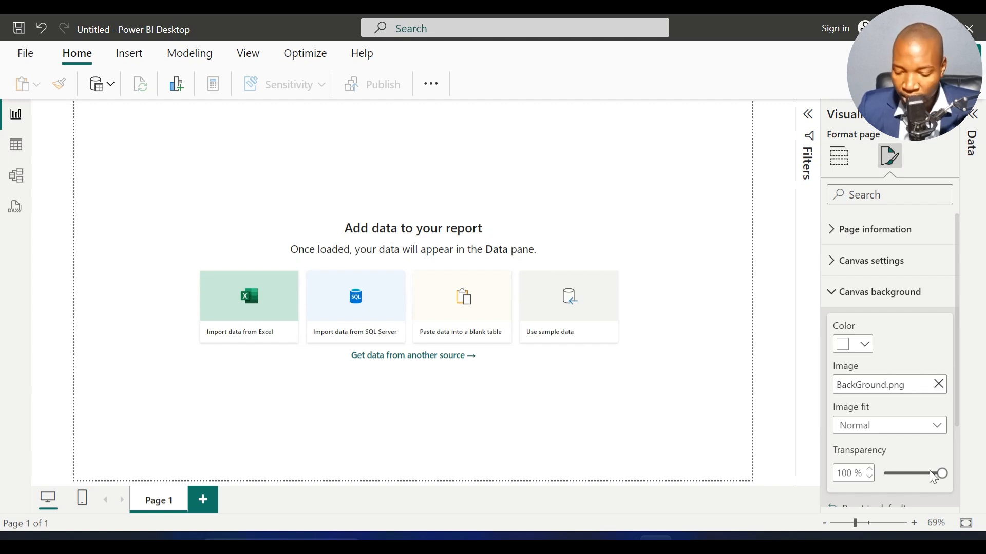
Step: Set the canvas background's transparency to 0% and its image fit to Fit
left_click_drag(941, 473, 860, 473)
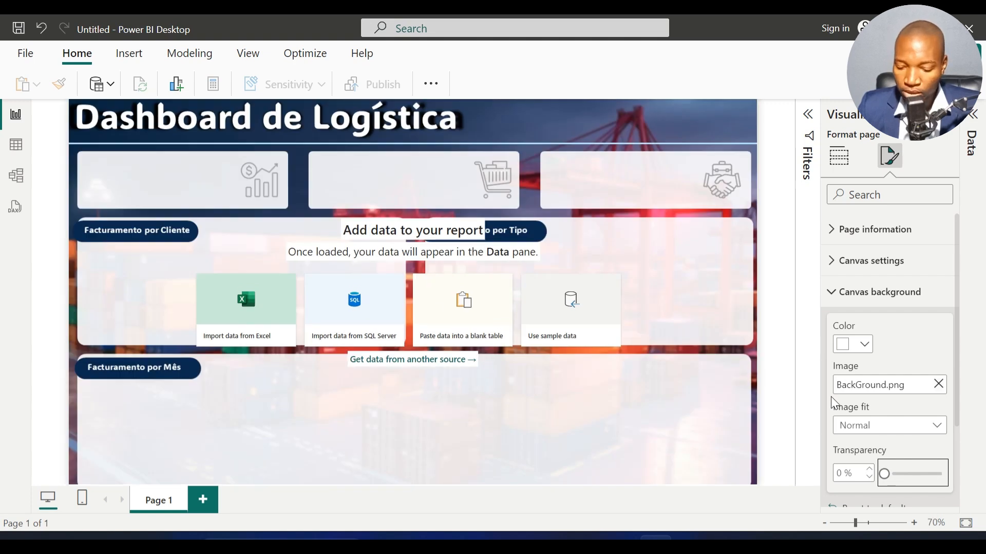
left_click(855, 427)
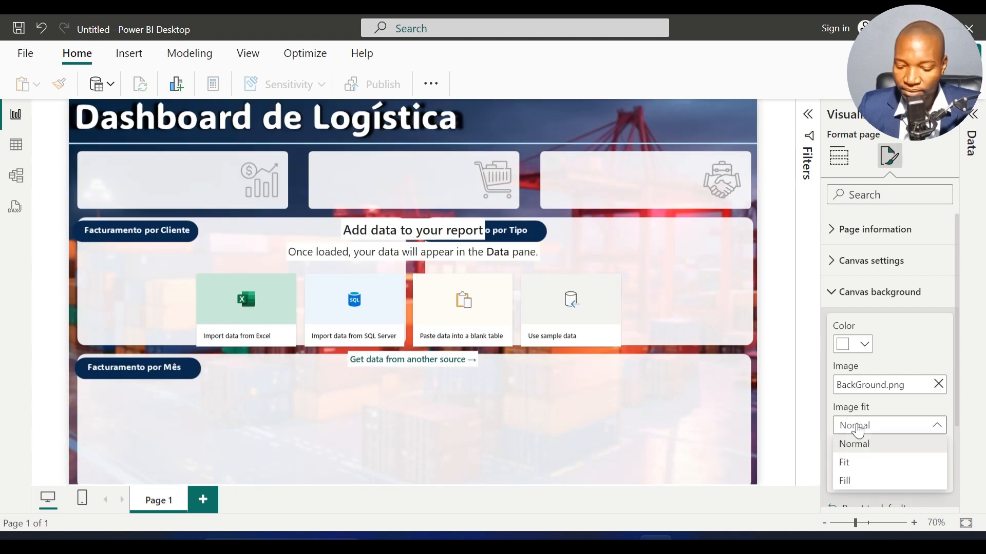
left_click(861, 461)
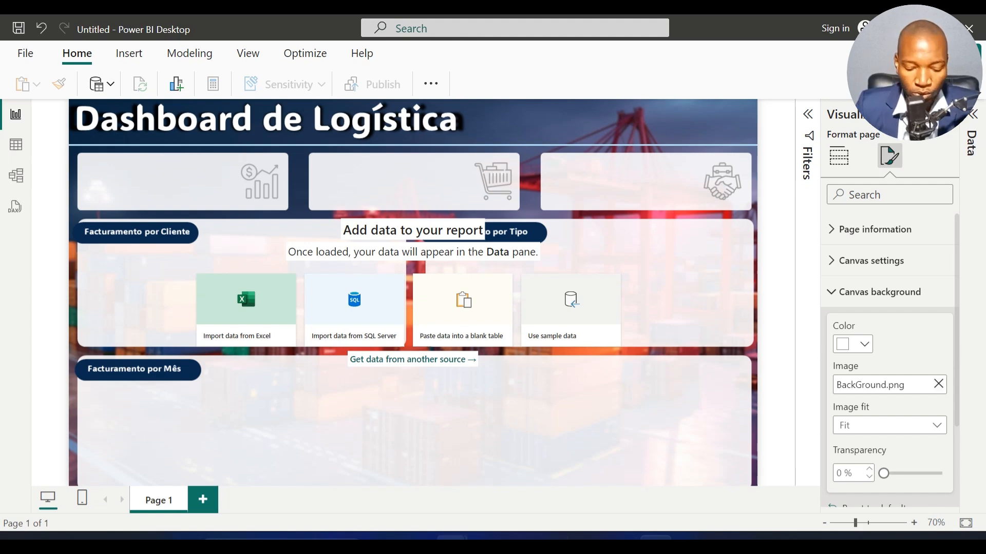
mouse_move(452, 538)
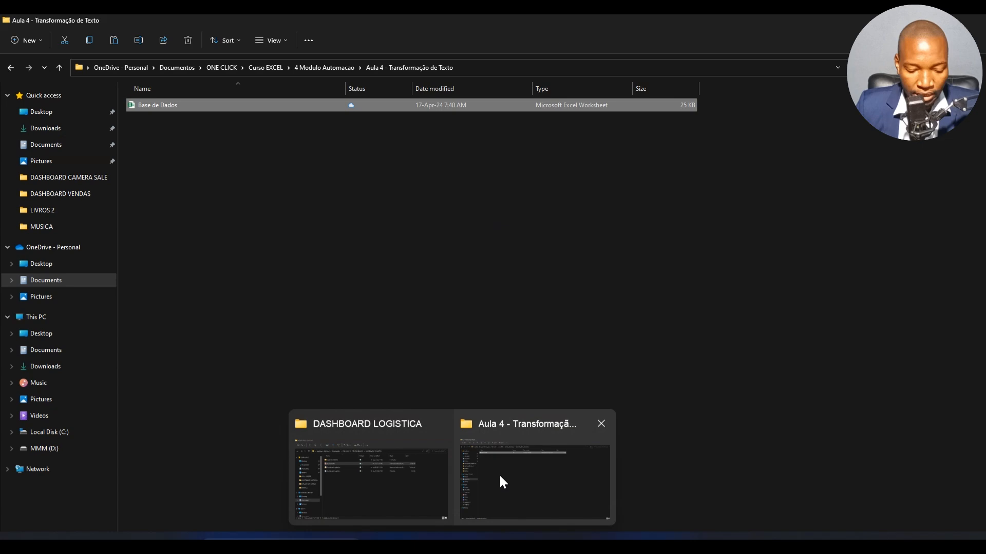
left_click(500, 476)
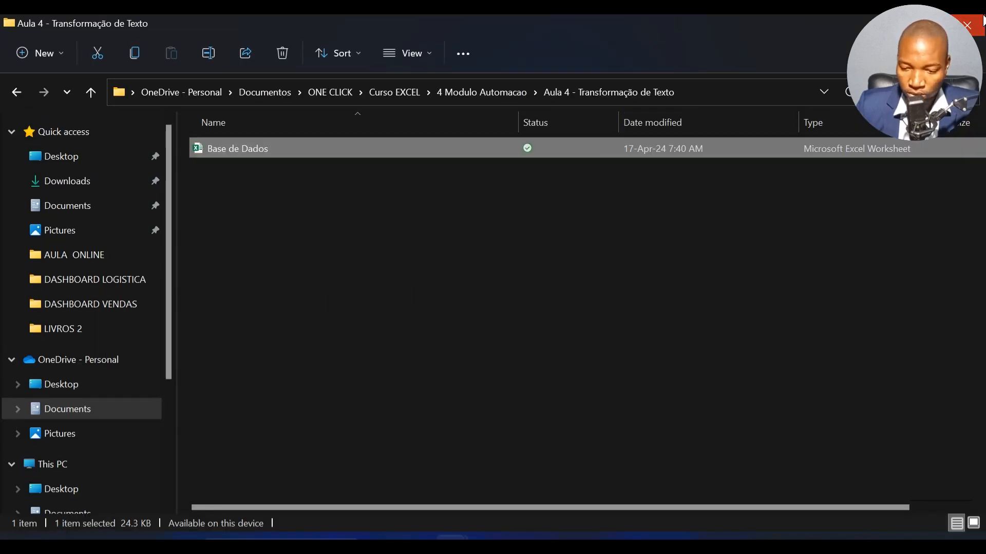
left_click(982, 21)
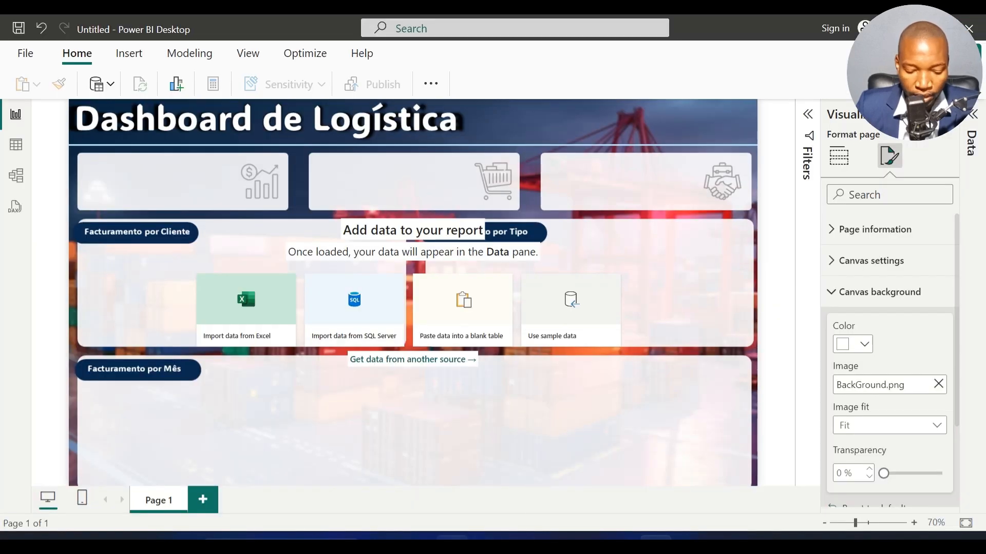
Step: Switch to the DASHBOARD LOGISTICA folder in File Explorer, open its BASE DE DADOS subfolder and copy the full folder path
mouse_move(452, 538)
left_click(451, 491)
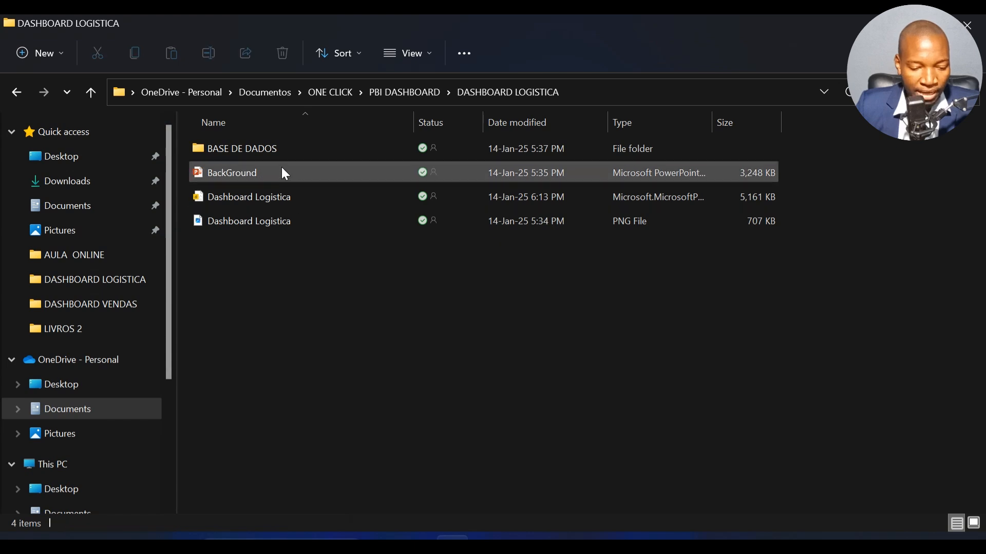
double_click(277, 149)
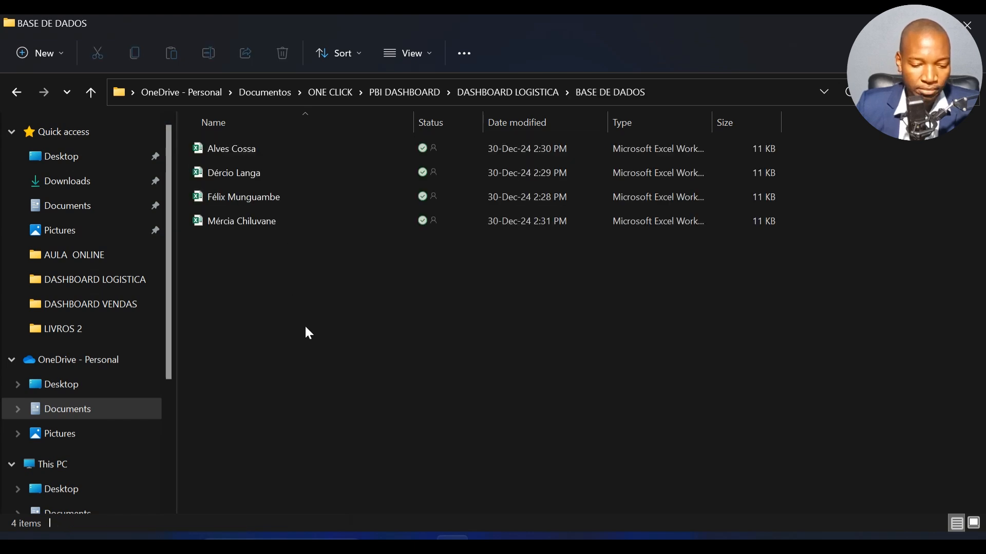
left_click_drag(344, 339, 242, 144)
left_click(371, 366)
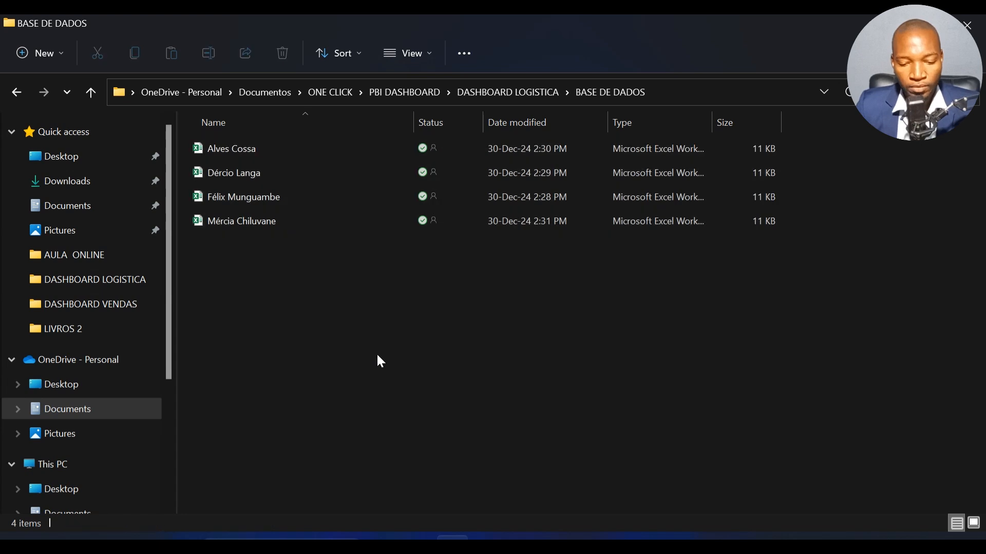
left_click(679, 95)
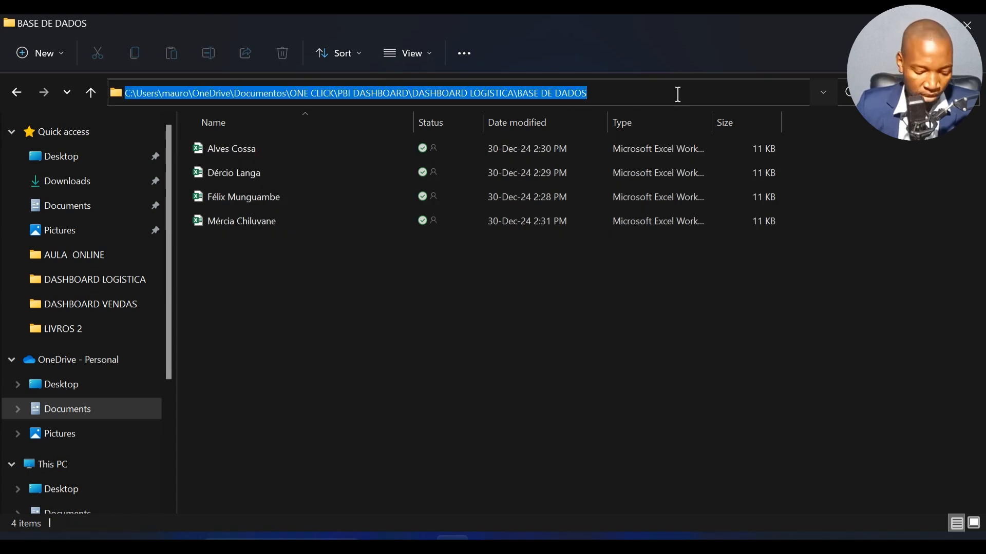
left_click(586, 345)
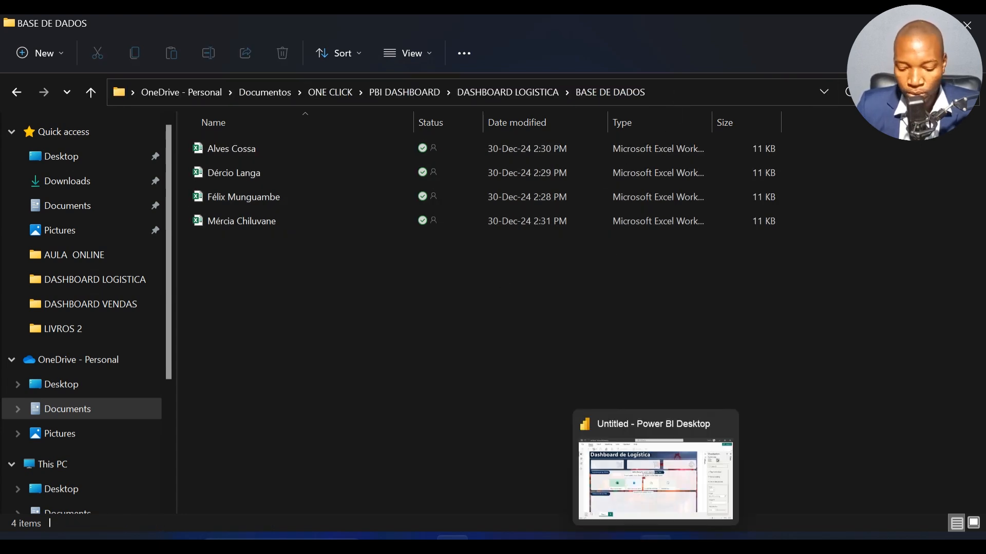
Step: Switch to Power BI Desktop and connect to a Folder data source using the copied BASE DE DADOS folder path
left_click(656, 545)
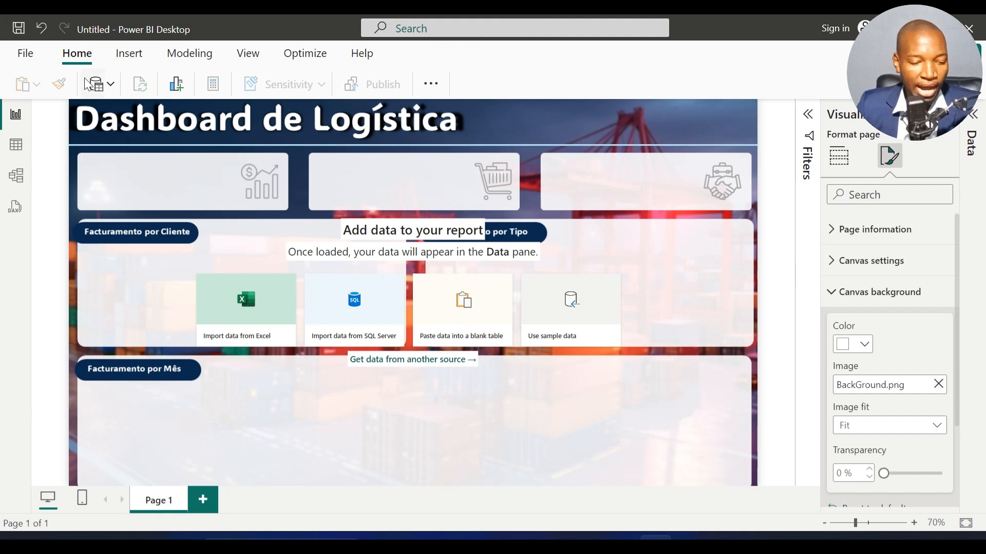
left_click(982, 98)
left_click(146, 118)
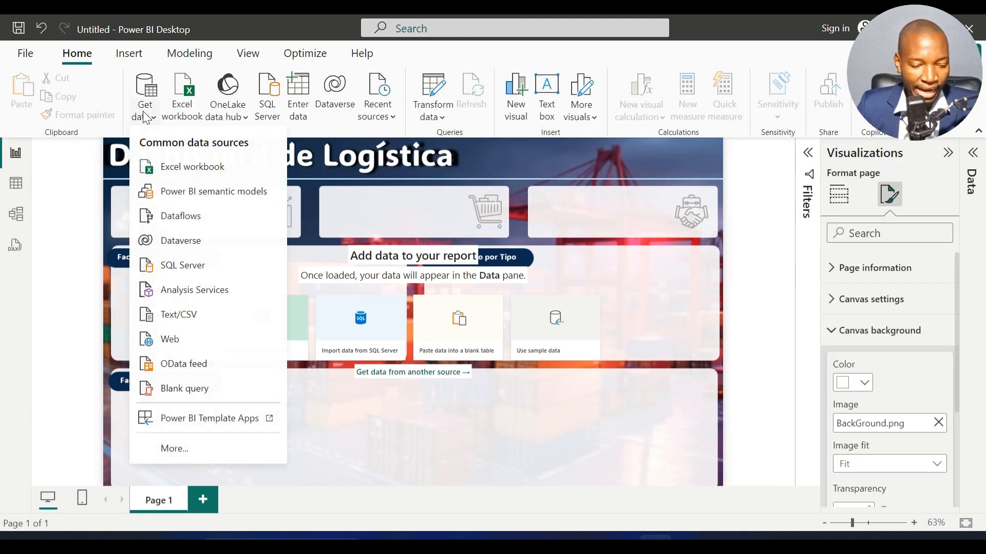
left_click(193, 447)
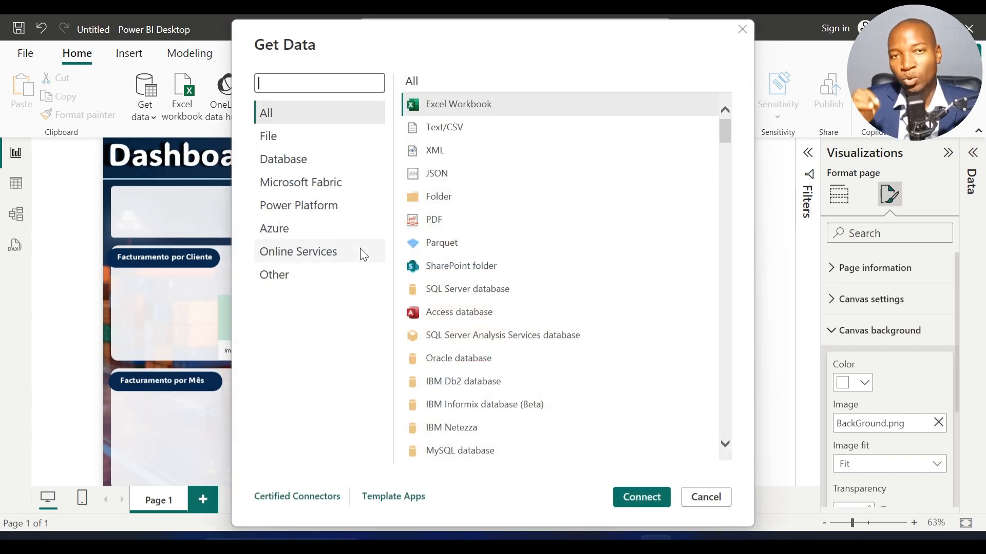
left_click(454, 193)
left_click(641, 499)
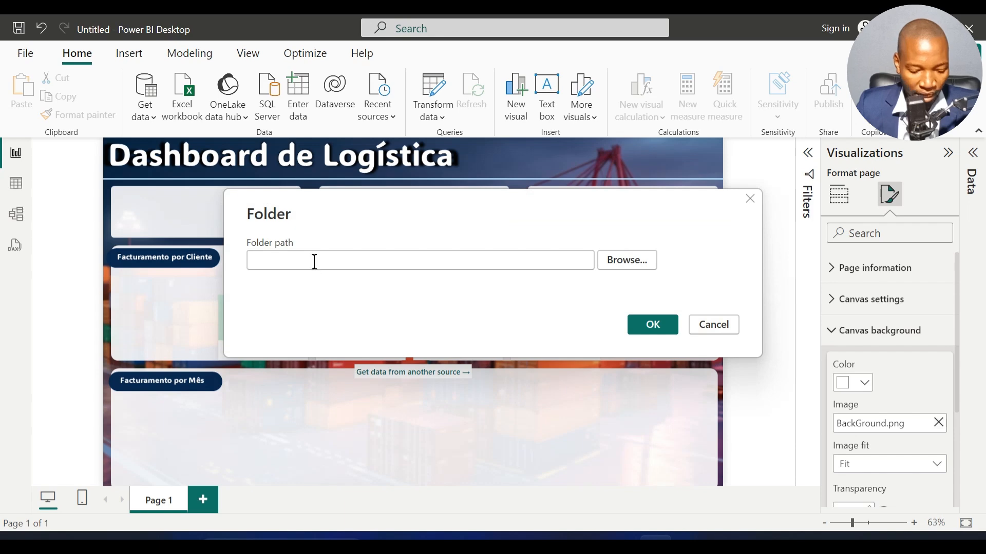
key("ctrl+v")
left_click(659, 327)
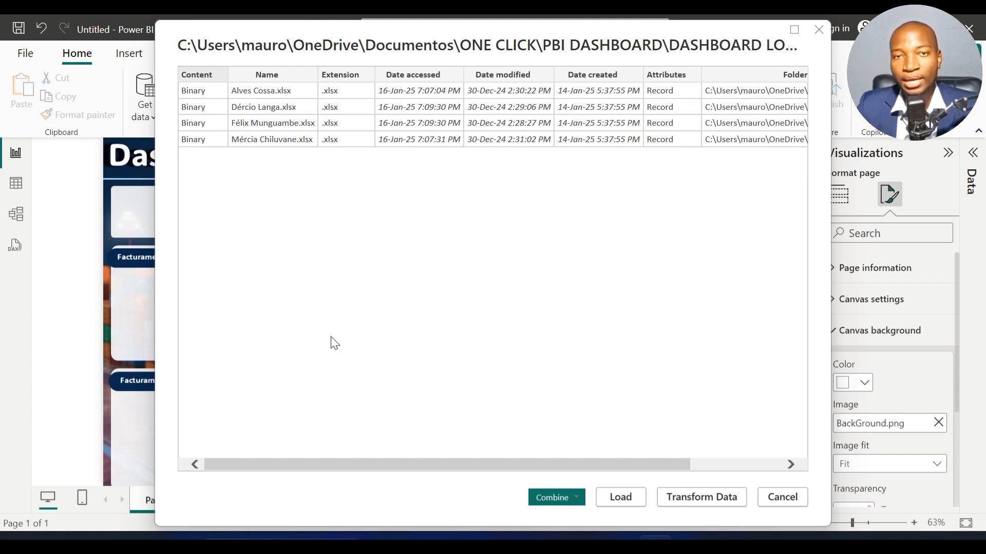
Step: Combine and transform the folder's workbooks using Sheet1 from each file, and bring up the Power Query Editor
left_click(583, 502)
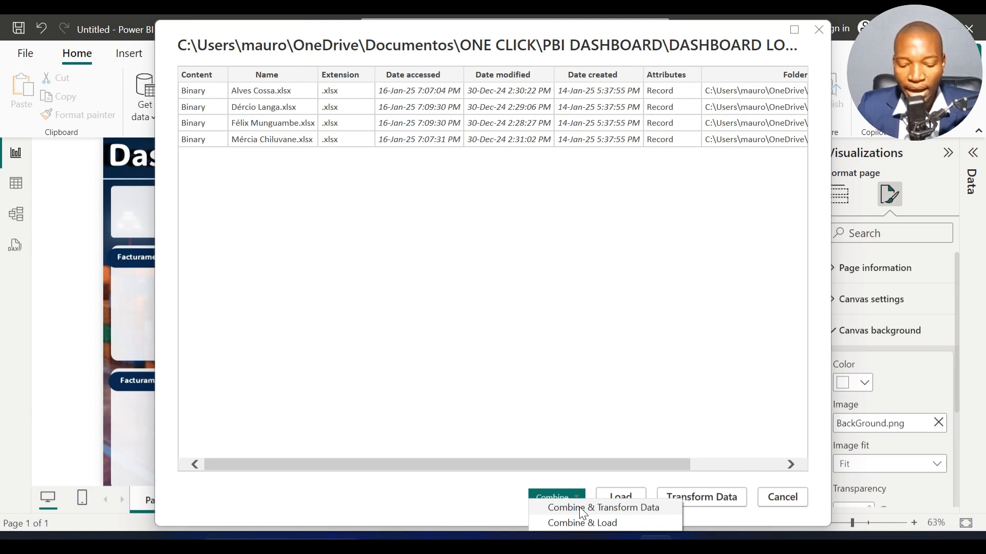
left_click(582, 508)
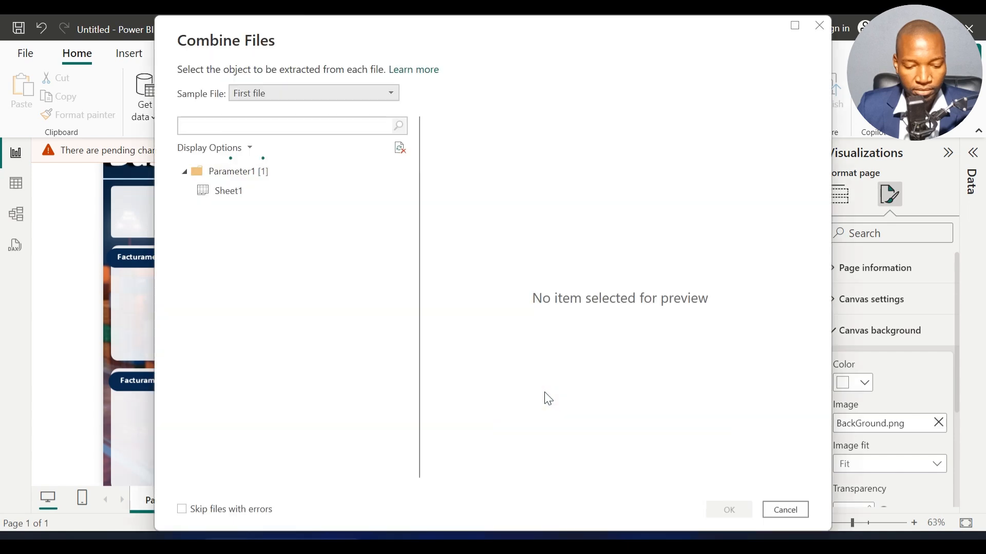
left_click(221, 193)
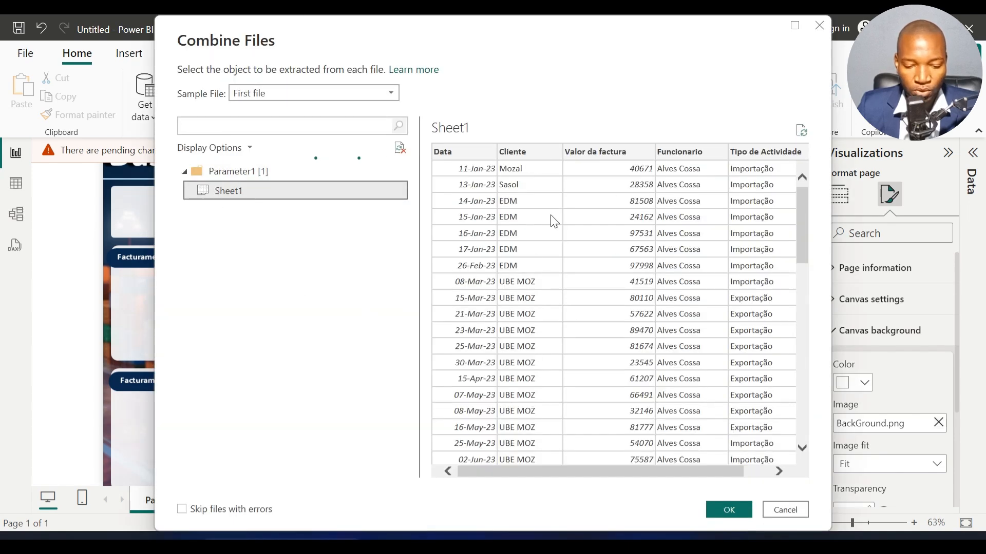
left_click(730, 510)
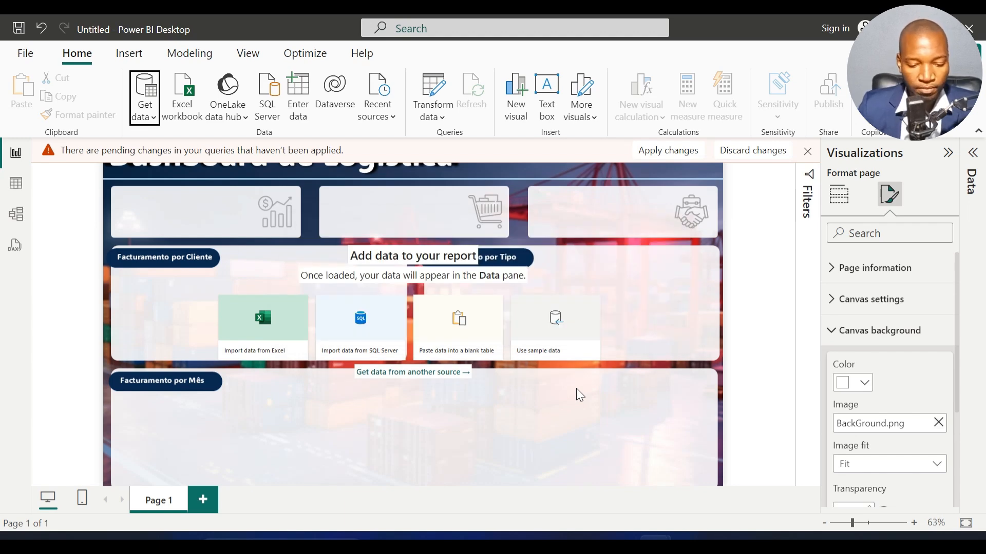
mouse_move(618, 529)
left_click(707, 492)
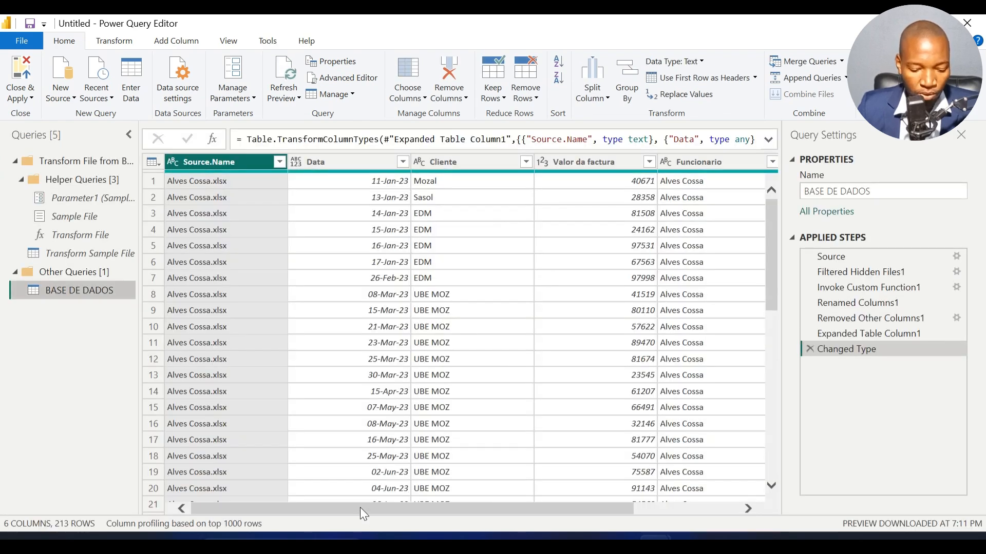
Step: Set the data type of the Data column to Date
mouse_move(359, 507)
left_mouse_down()
mouse_move(563, 505)
mouse_move(359, 507)
left_mouse_up()
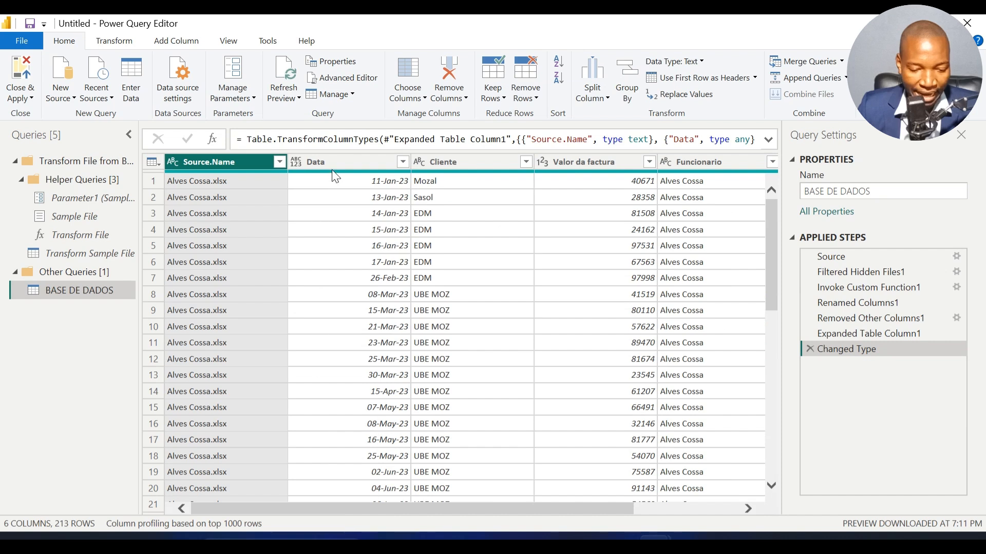
left_click(351, 163)
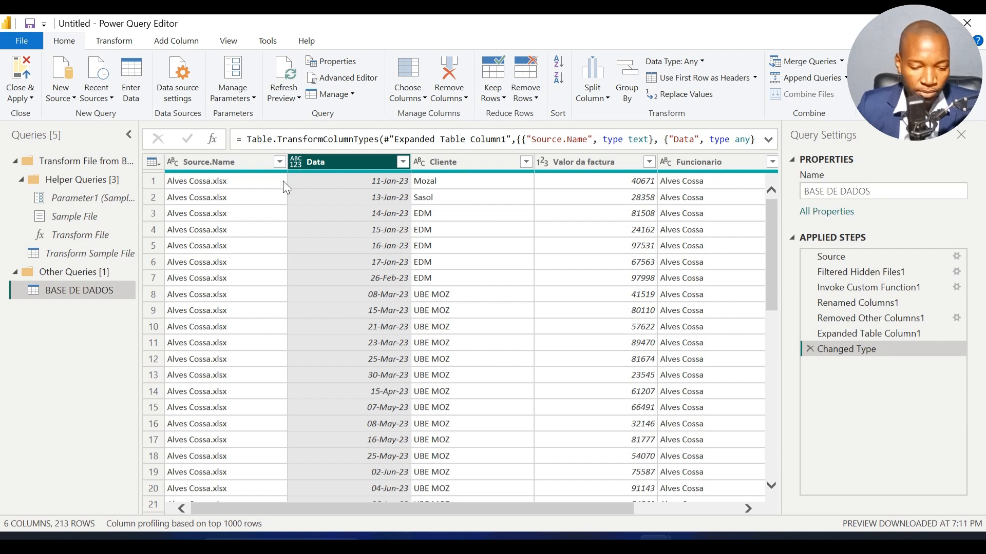
left_click(296, 162)
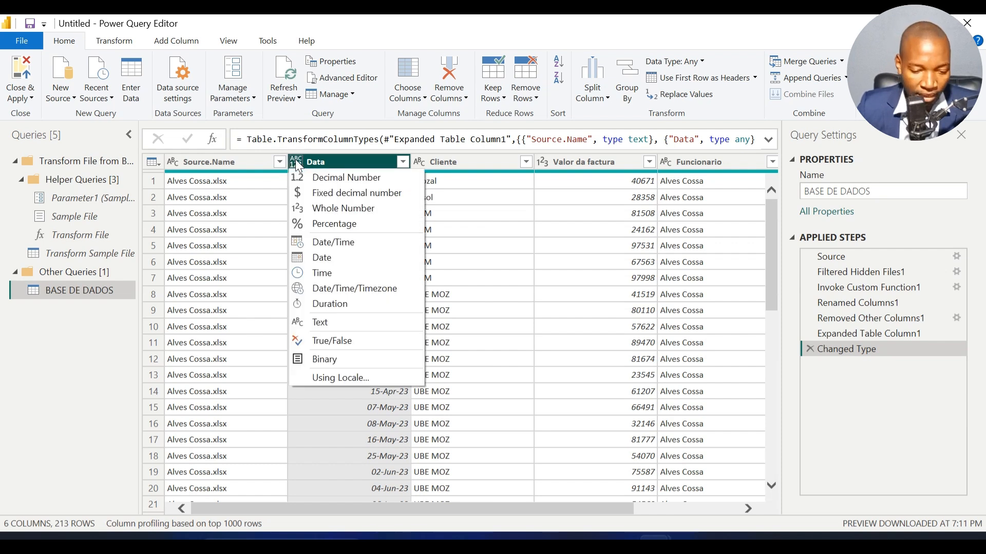
left_click(319, 257)
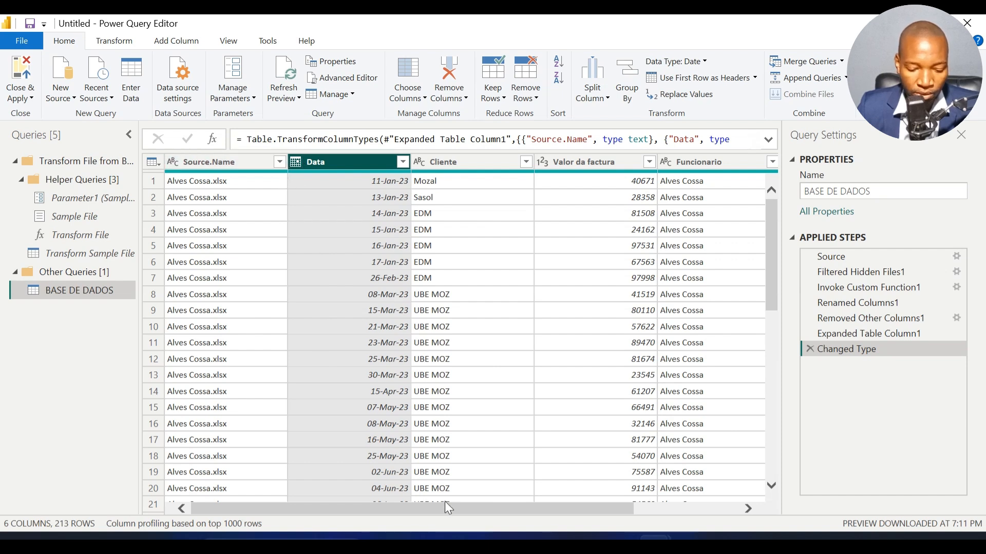
Step: Rename the BASE DE DADOS query to BASE, and close and apply the query changes
mouse_move(441, 536)
left_click_drag(329, 508, 462, 510)
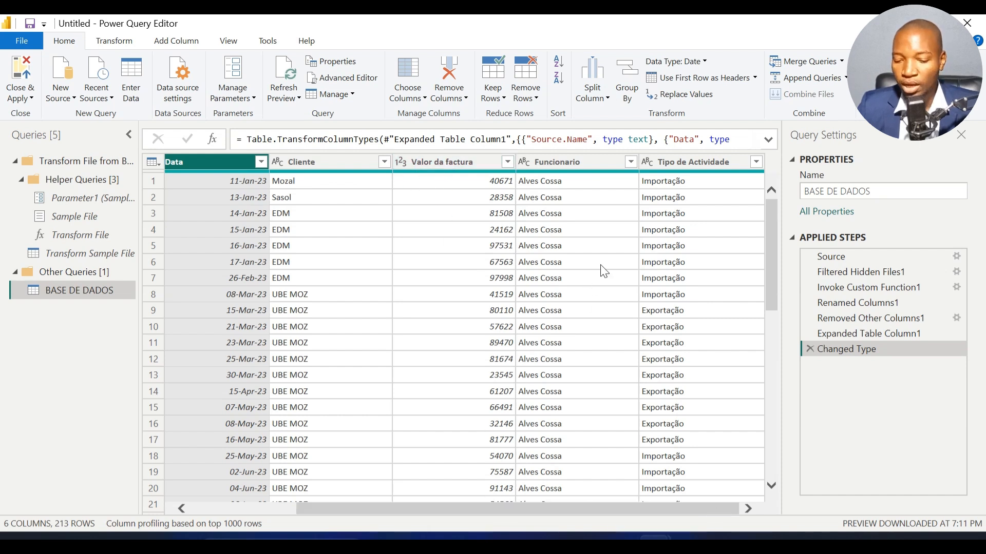
left_click(883, 191)
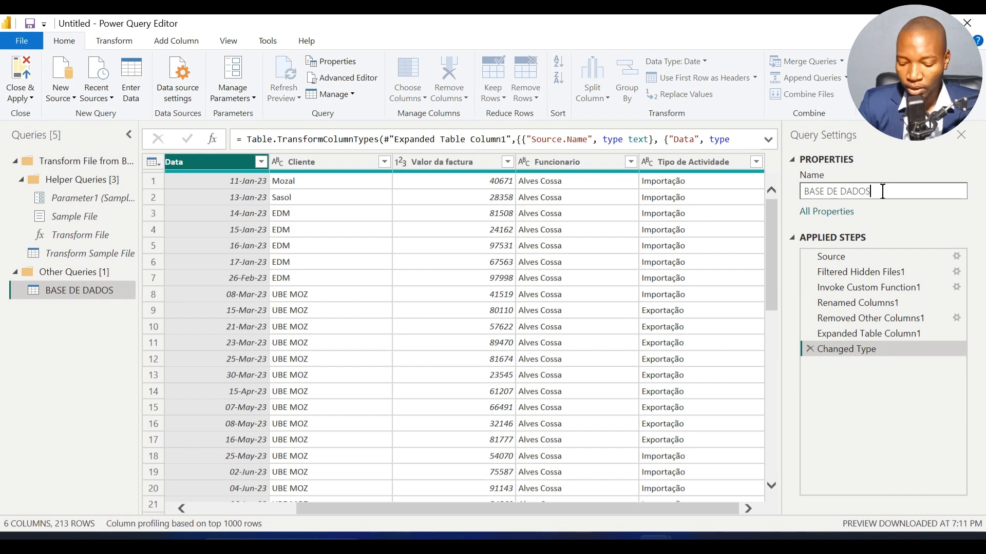
key("BackSpace")
key("BackSpace")
key("BackSpace")
key("BackSpace")
key("BackSpace")
key("BackSpace")
key("BackSpace")
key("BackSpace")
key("BackSpace")
key("BackSpace")
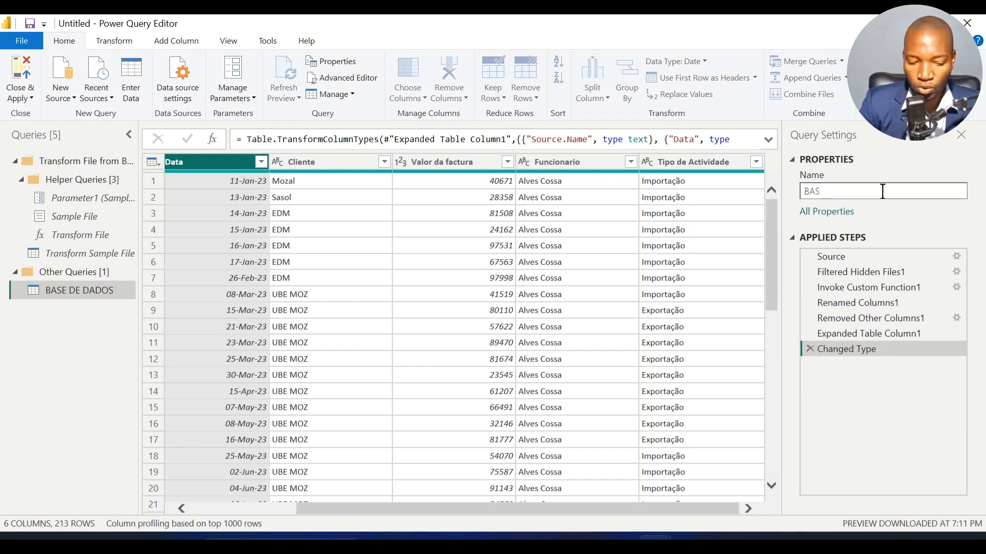
type("e")
key("BackSpace")
type("E")
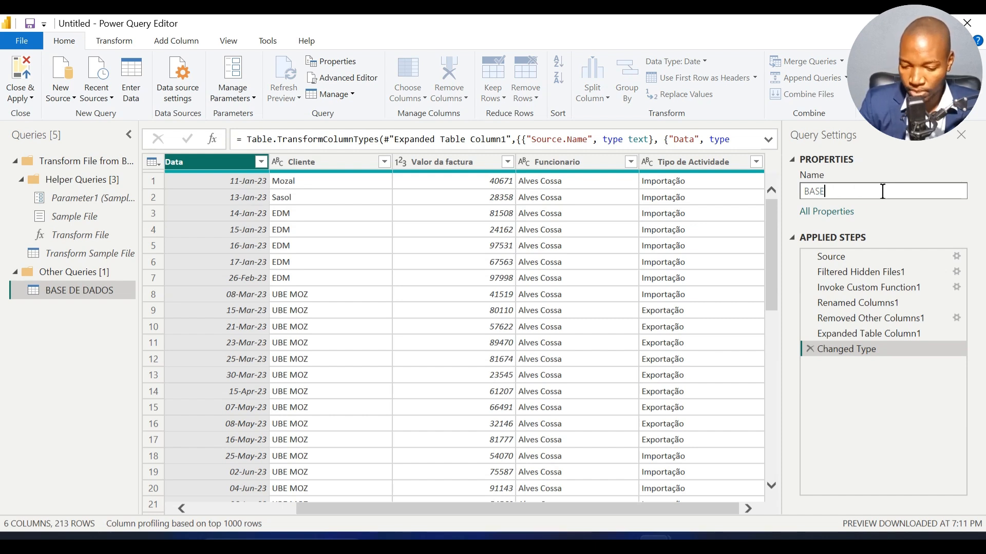
key("Return")
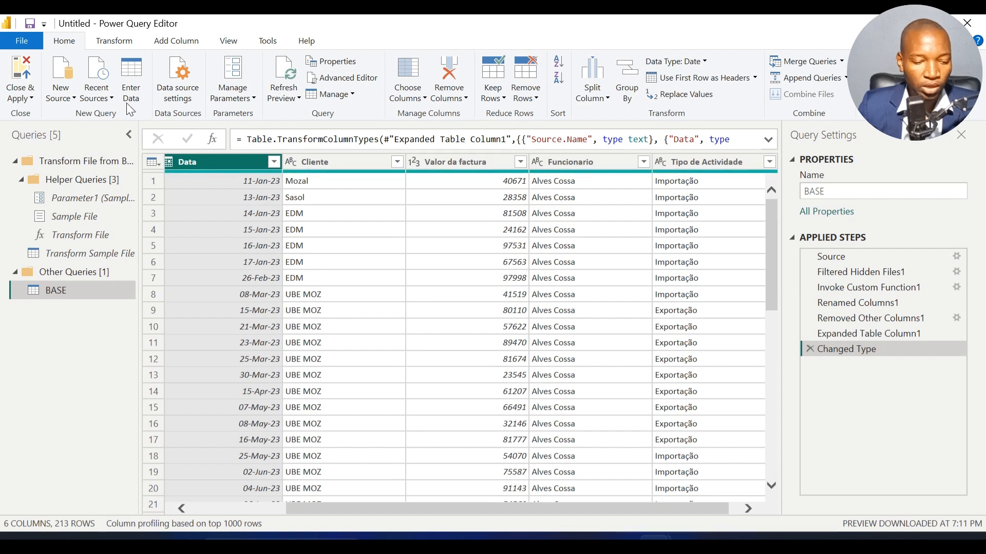
left_click(24, 75)
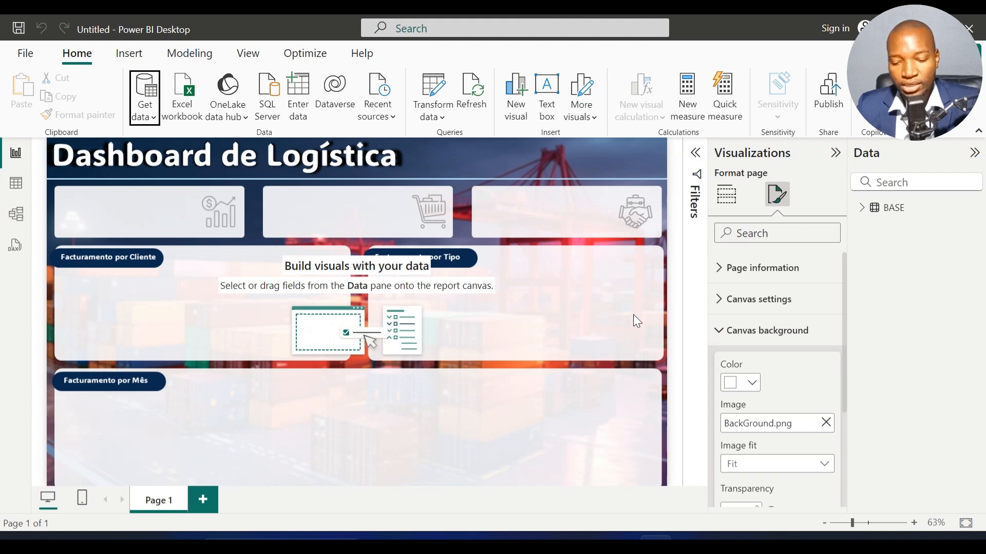
Step: Examine the loaded rows of the BASE table in table view and the distinct entries of its Funcionario column
left_click(910, 208)
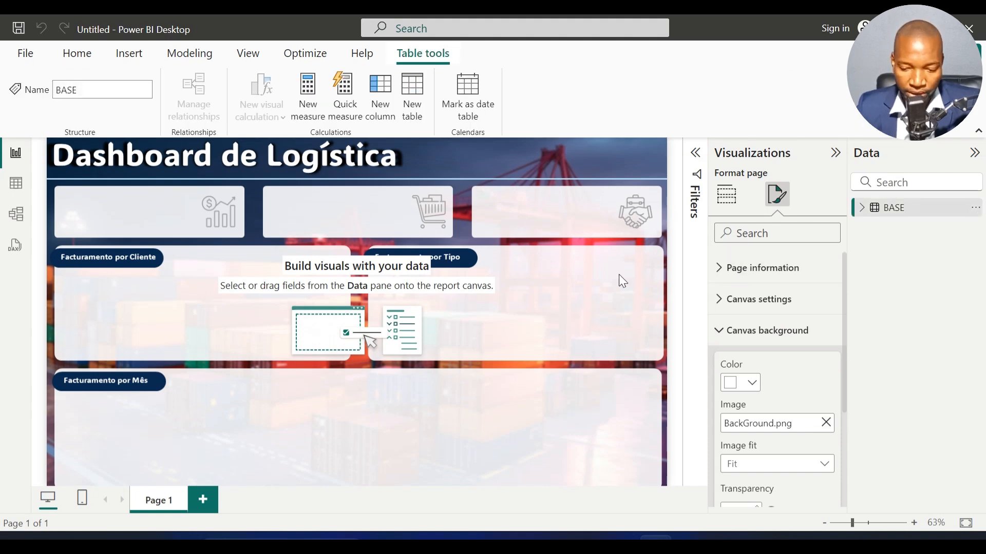
left_click(15, 187)
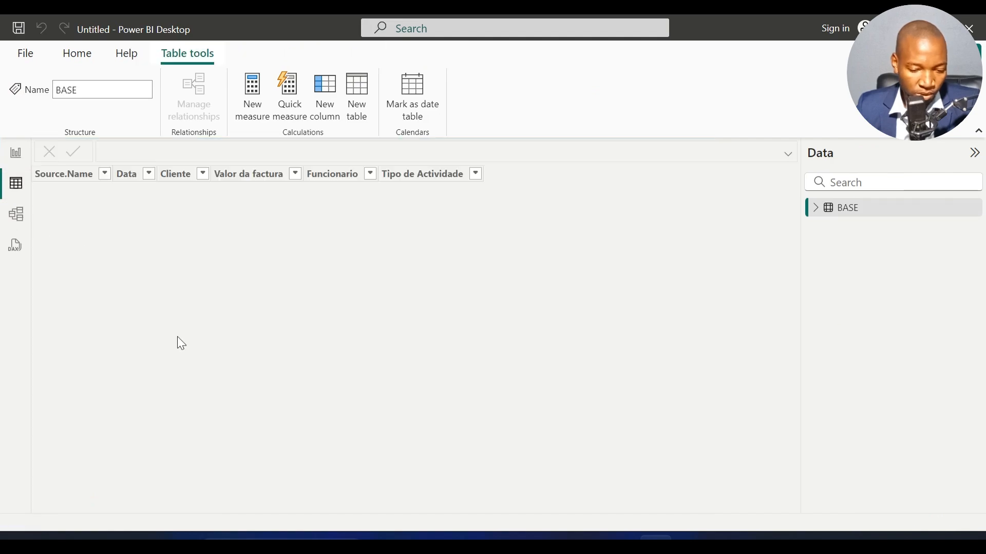
left_click(172, 394)
scroll(172, 394, "down", 1)
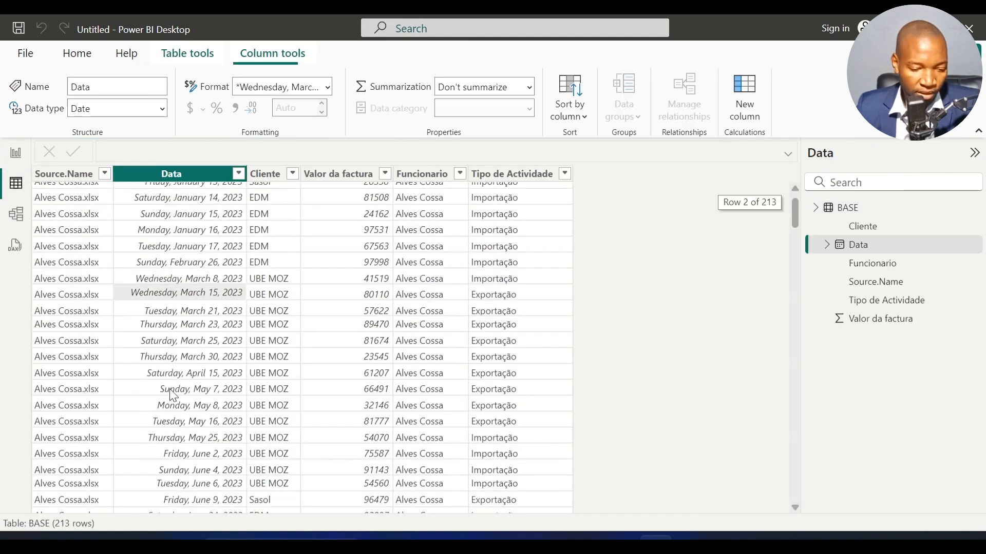
scroll(171, 392, "down", 20)
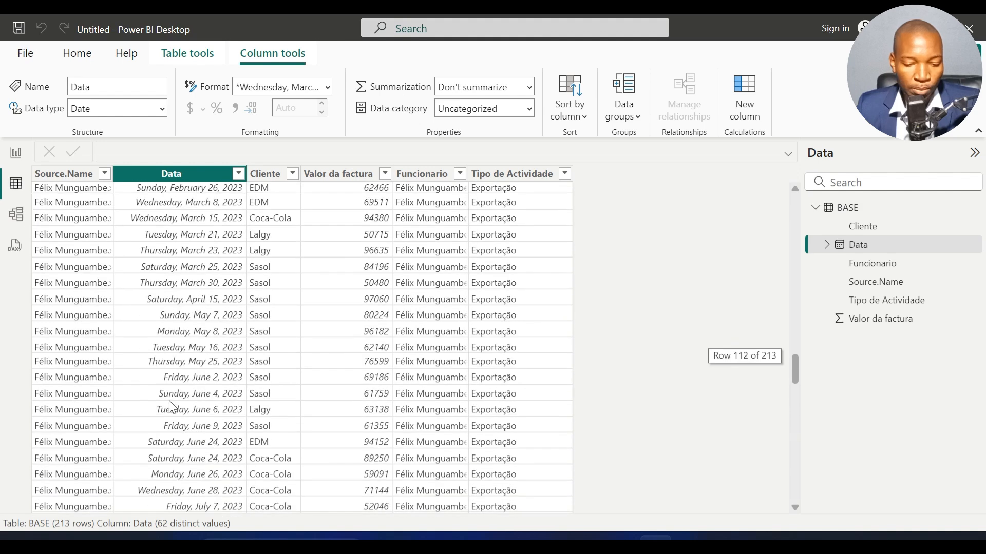
scroll(169, 401, "up", 20)
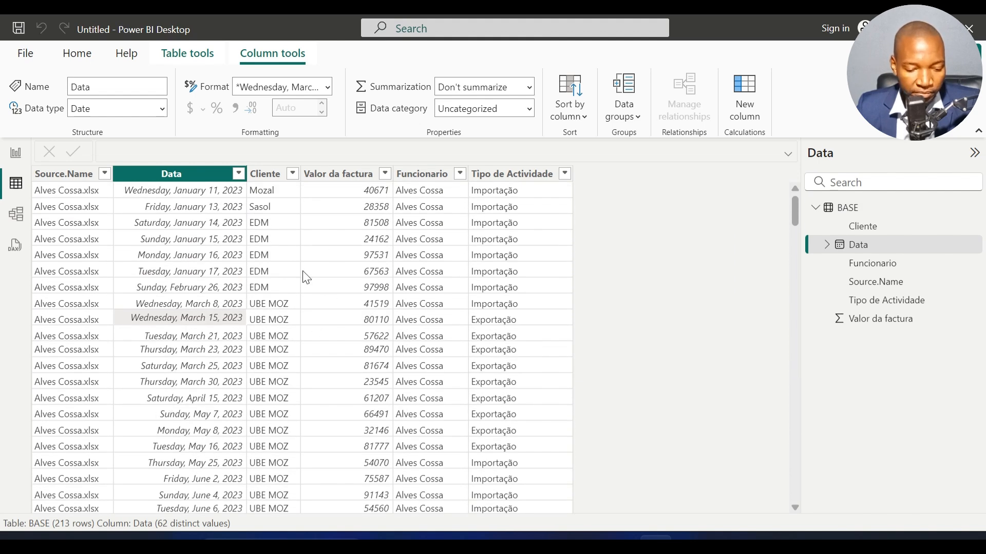
left_click(426, 227)
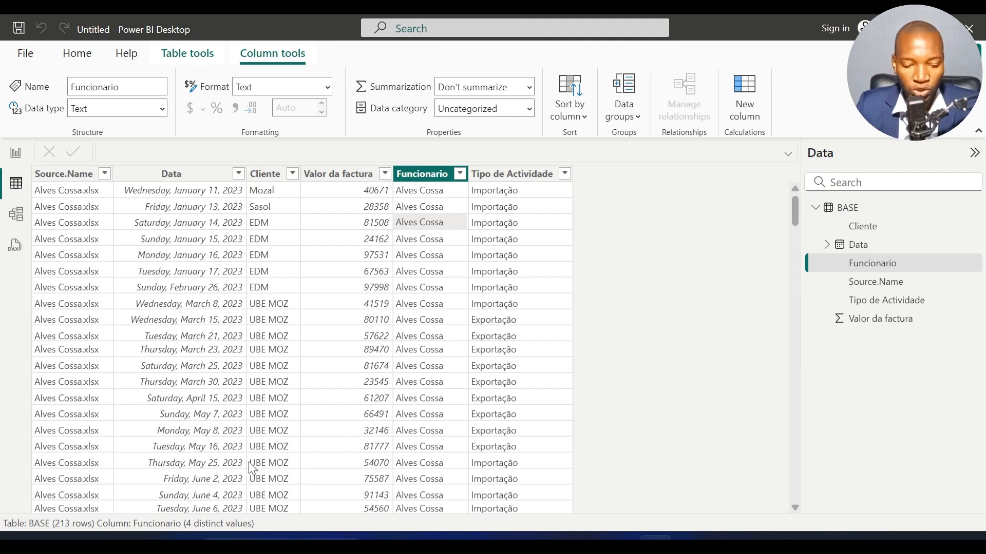
left_click(460, 174)
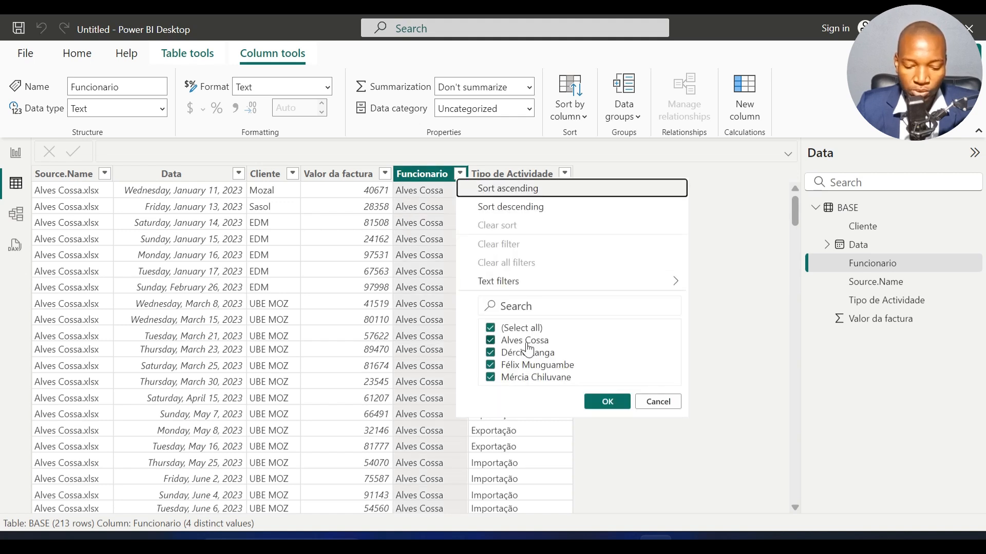
left_click(647, 403)
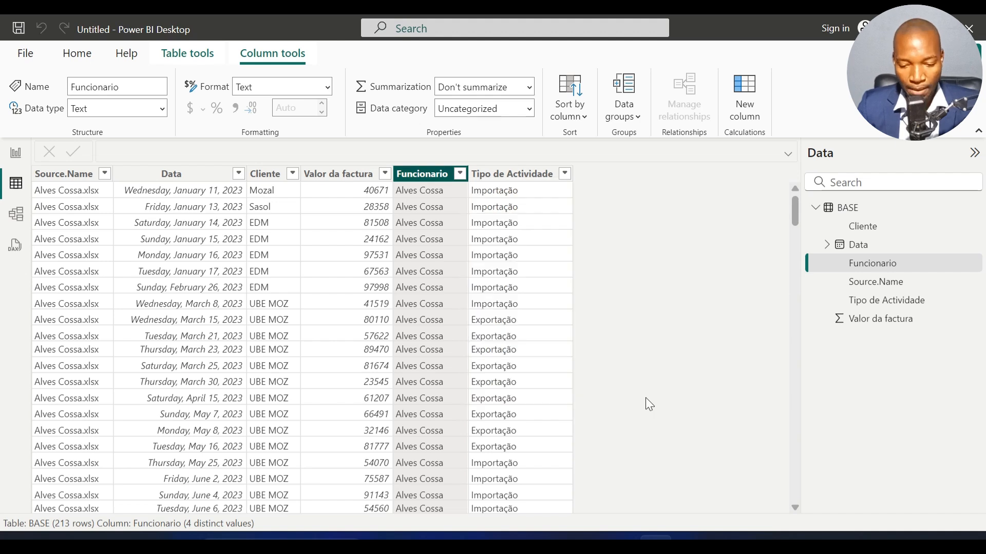
Step: Review the BASE table's fields in the report view and its Valor da factura column in the table view
left_click(16, 153)
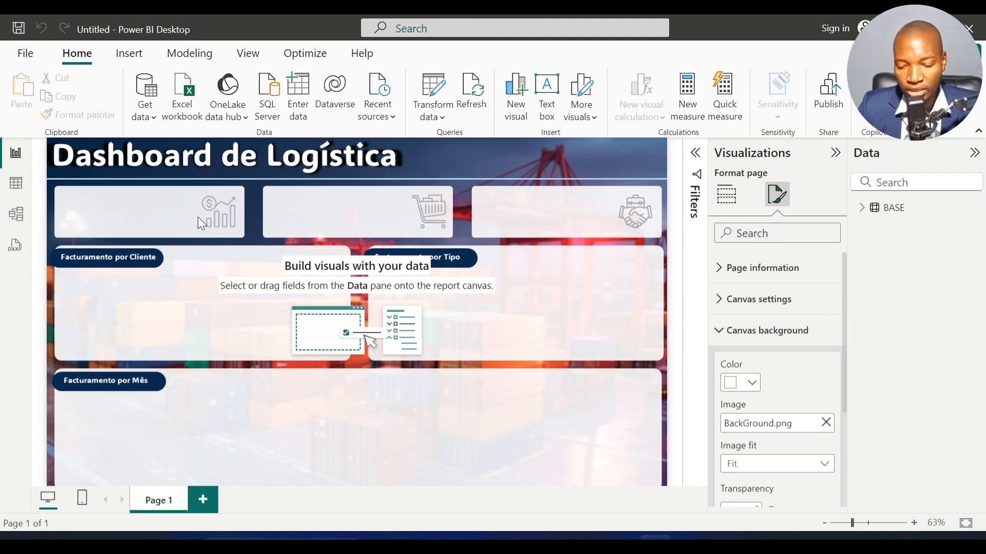
left_click(862, 207)
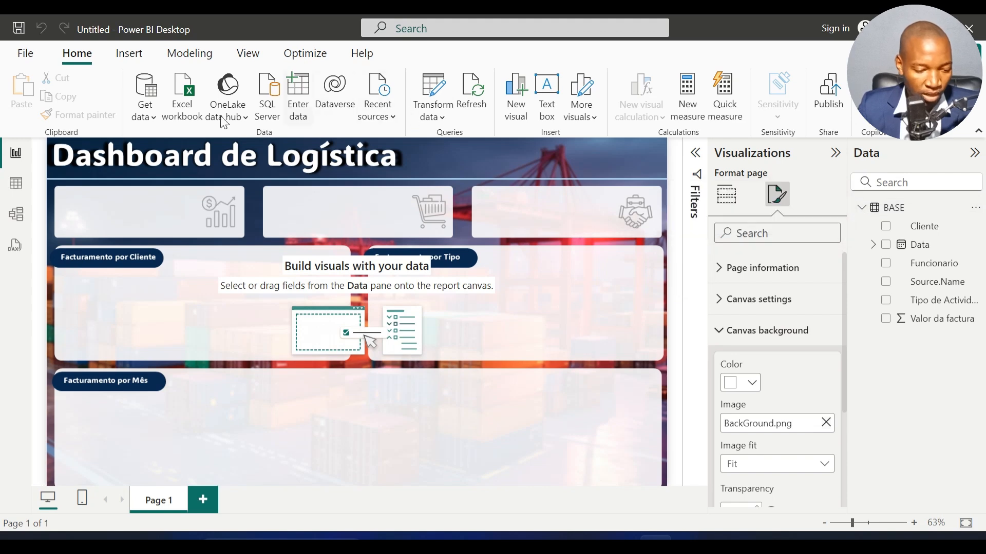
left_click(17, 189)
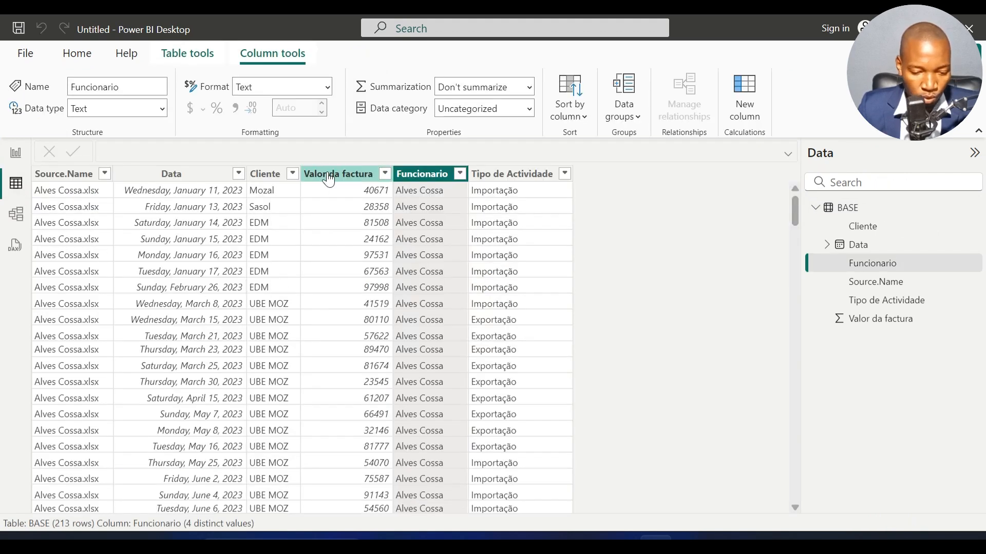
left_click(345, 184)
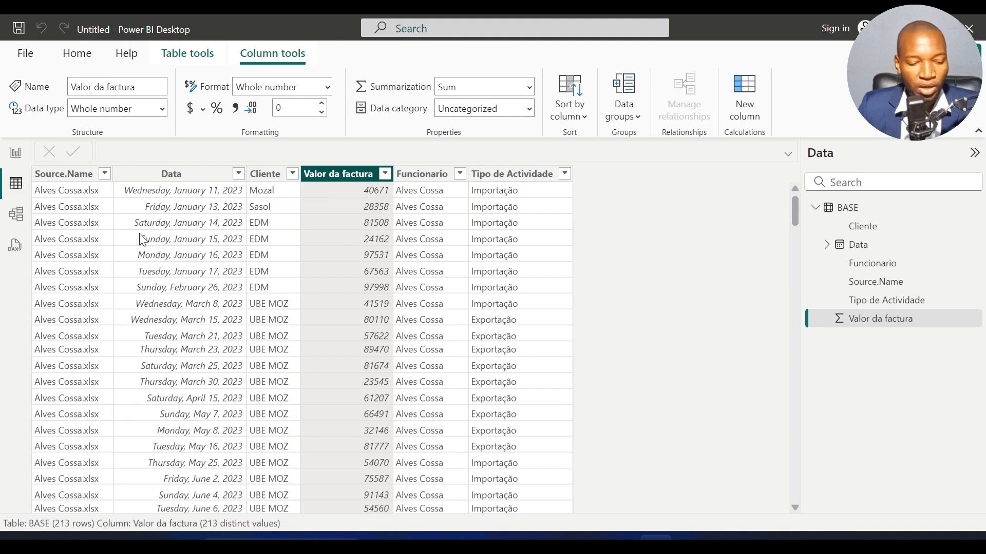
left_click(16, 153)
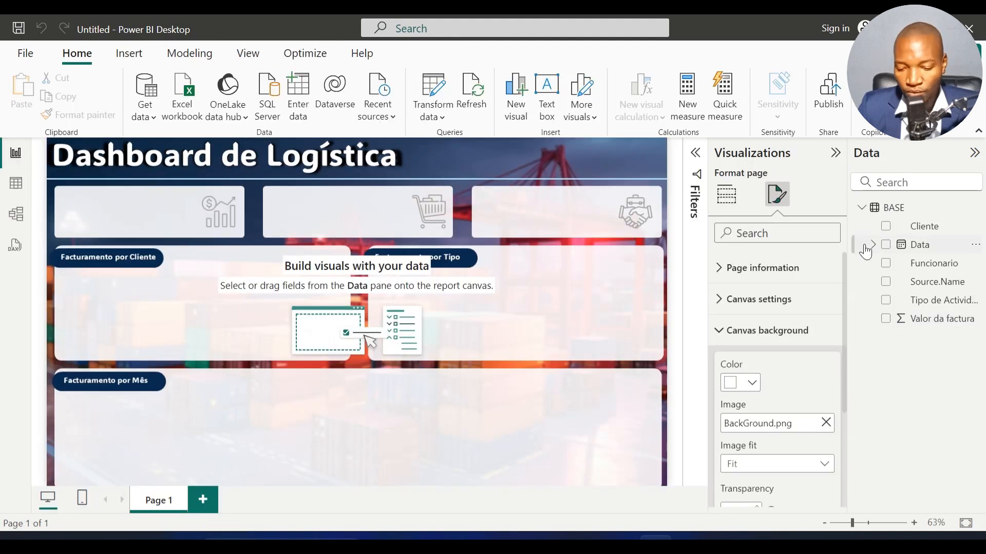
right_click(894, 208)
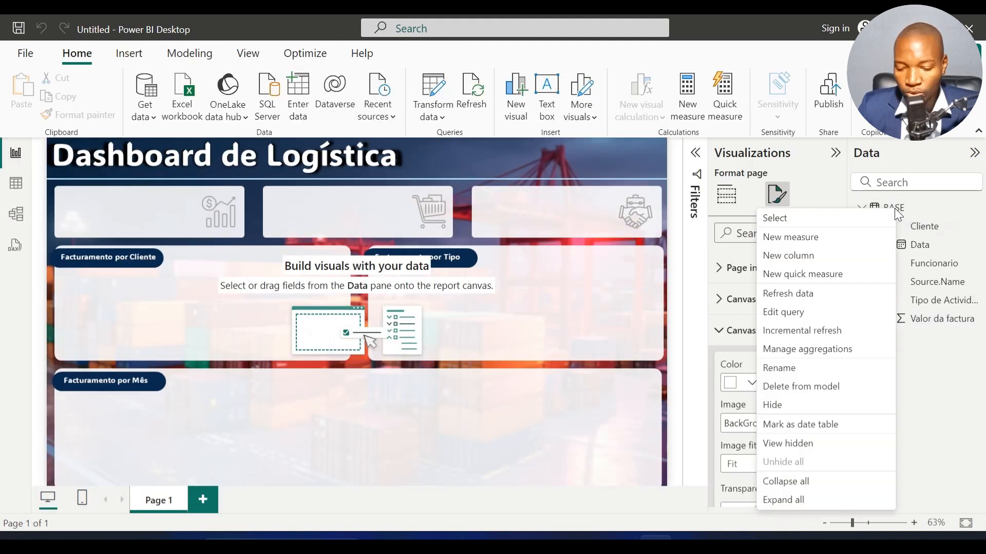
left_click(804, 242)
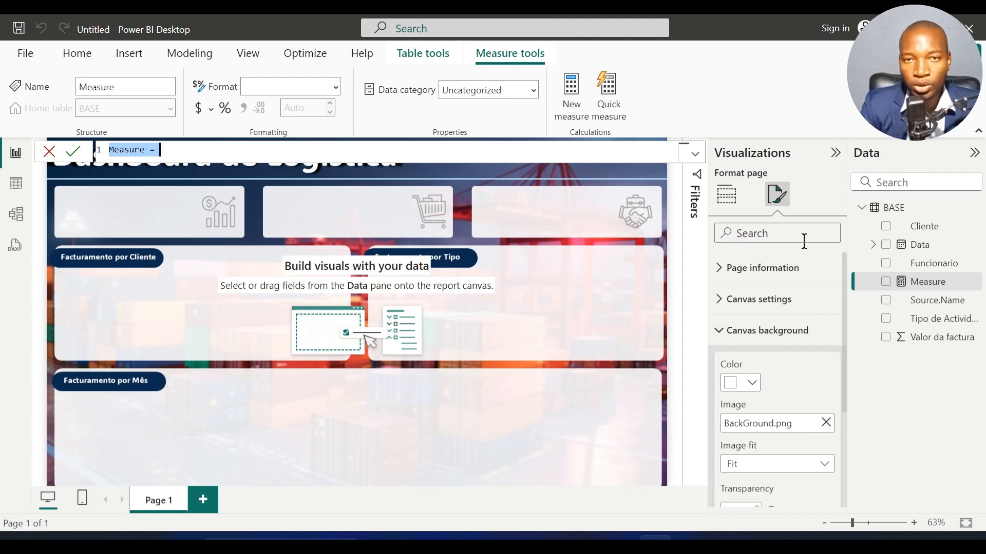
type("Fac")
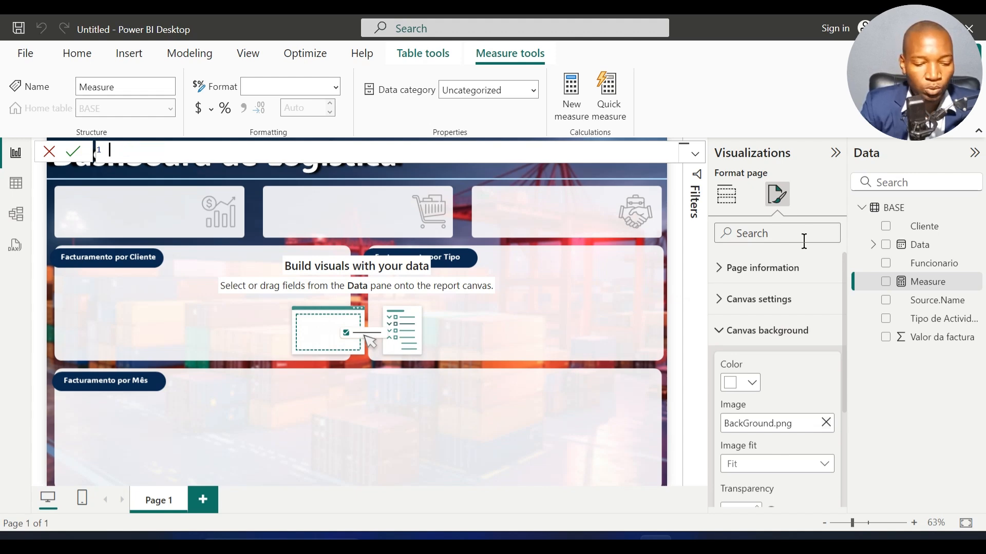
type("turamento")
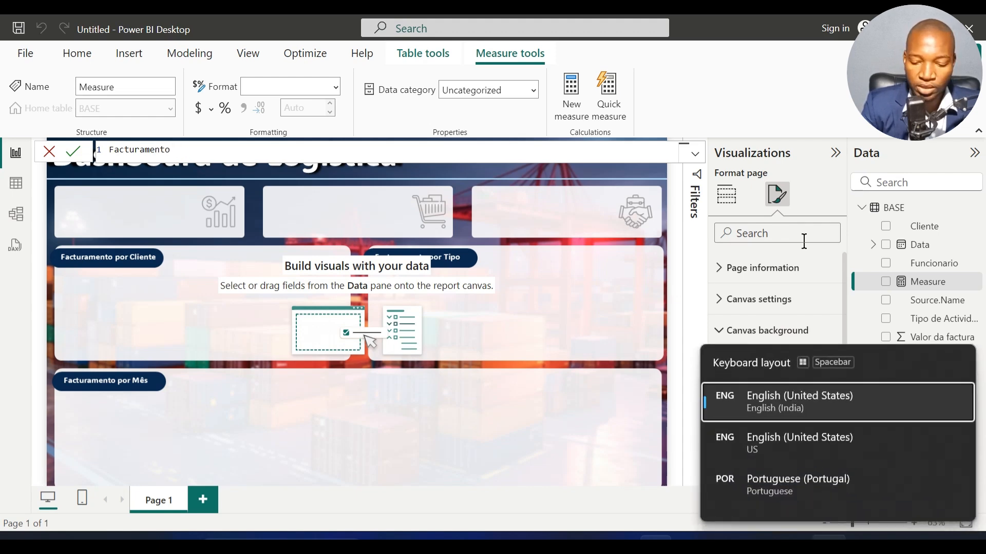
key("Escape")
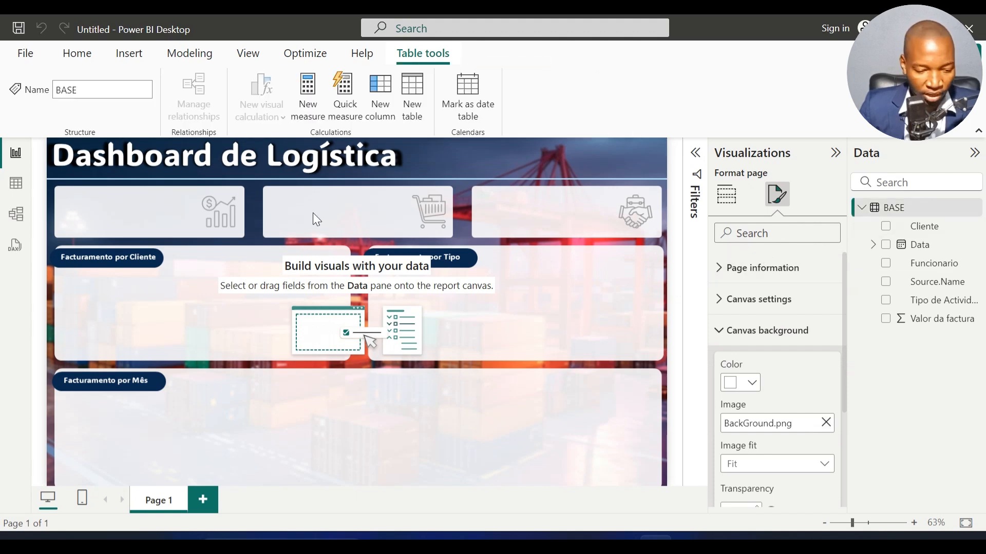
Step: Create a measure in the BASE table with the formula Facturamento = SUM(BASE[Valor da factura])
left_click(16, 183)
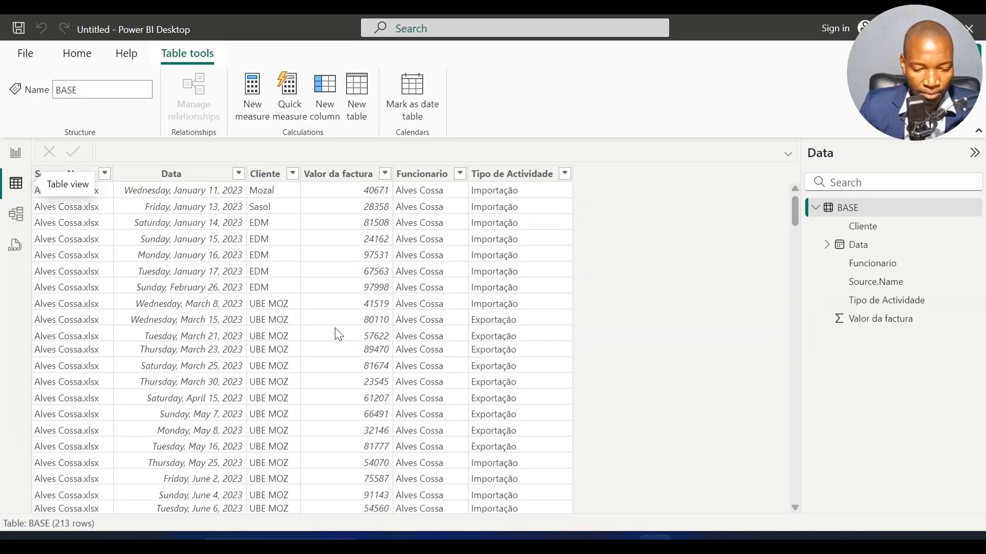
left_click(336, 329)
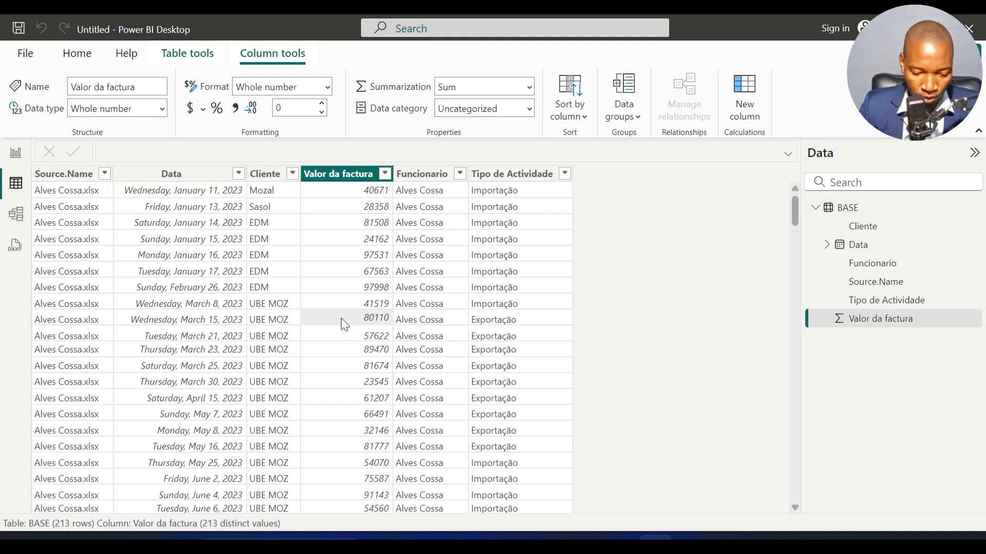
right_click(342, 324)
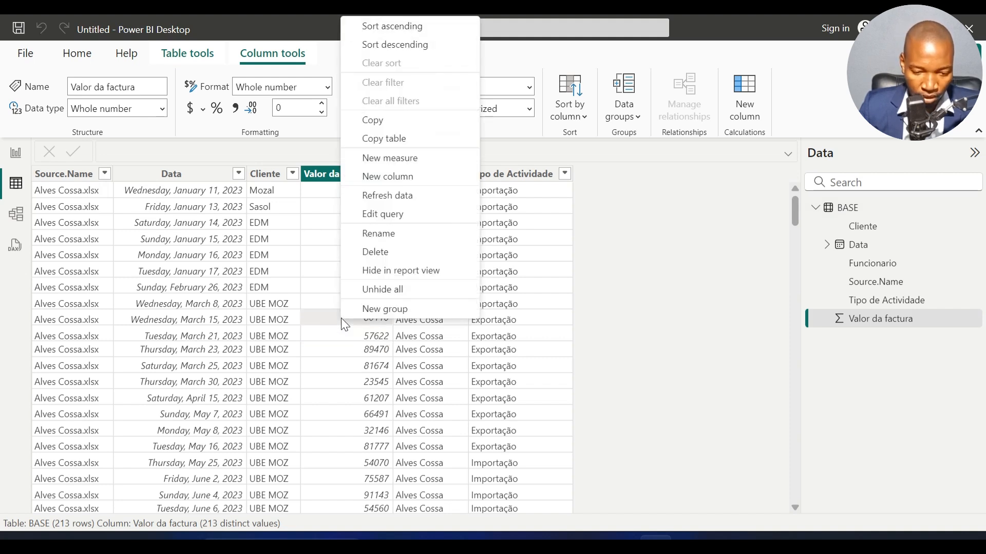
left_click(401, 158)
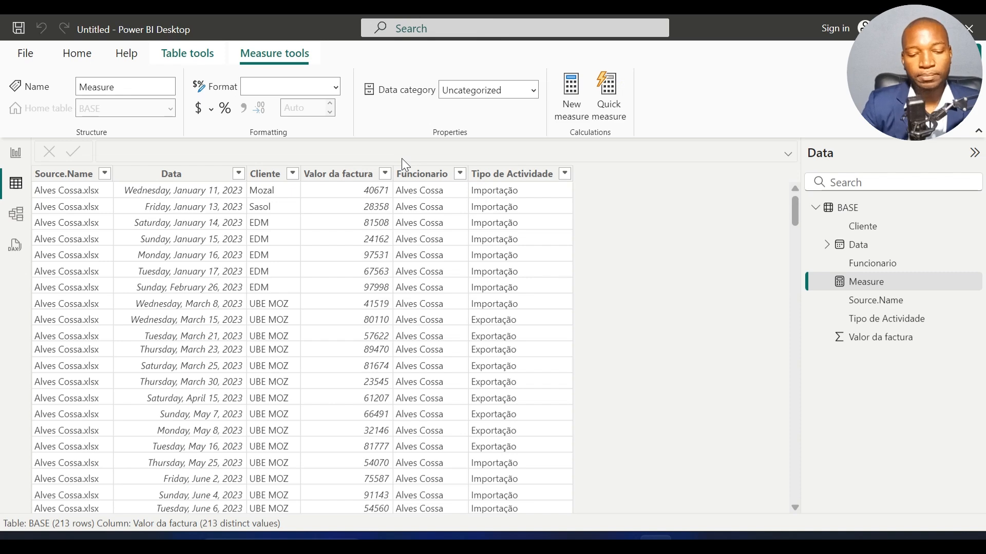
type("Factu")
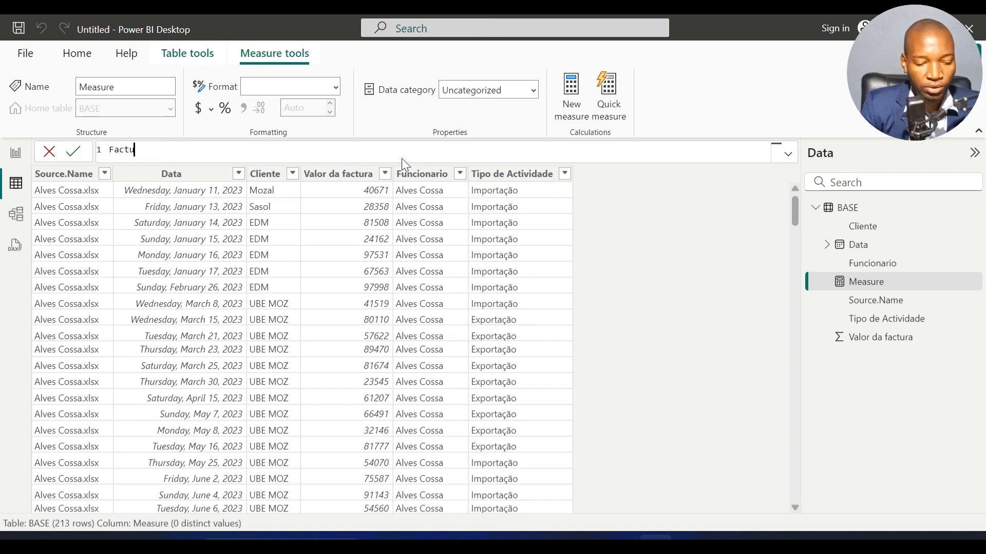
type("ramento =")
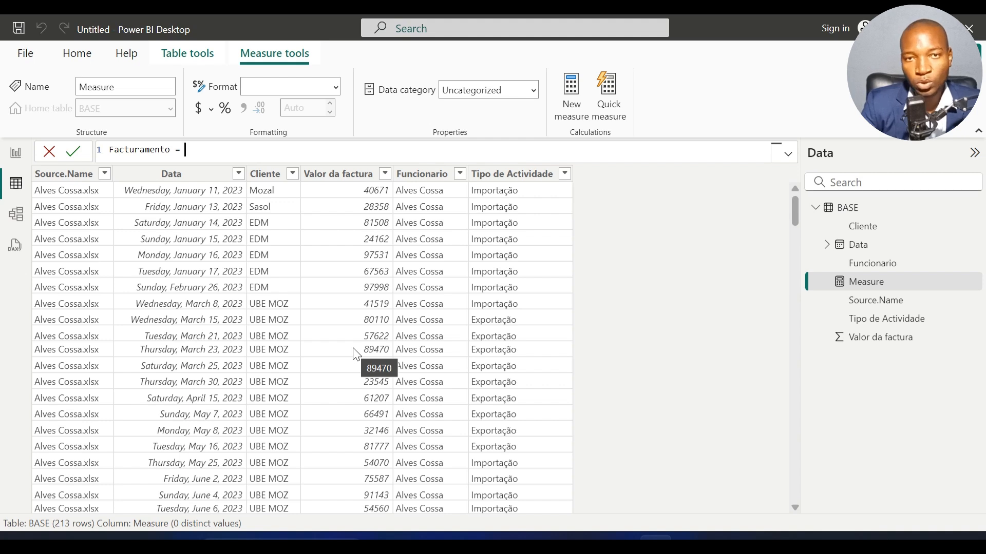
type("sum")
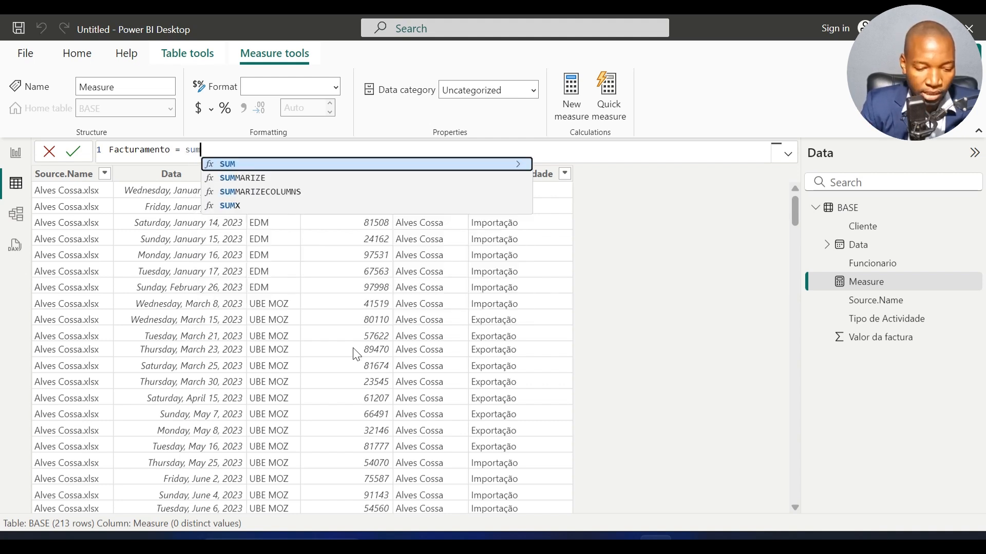
key("Tab")
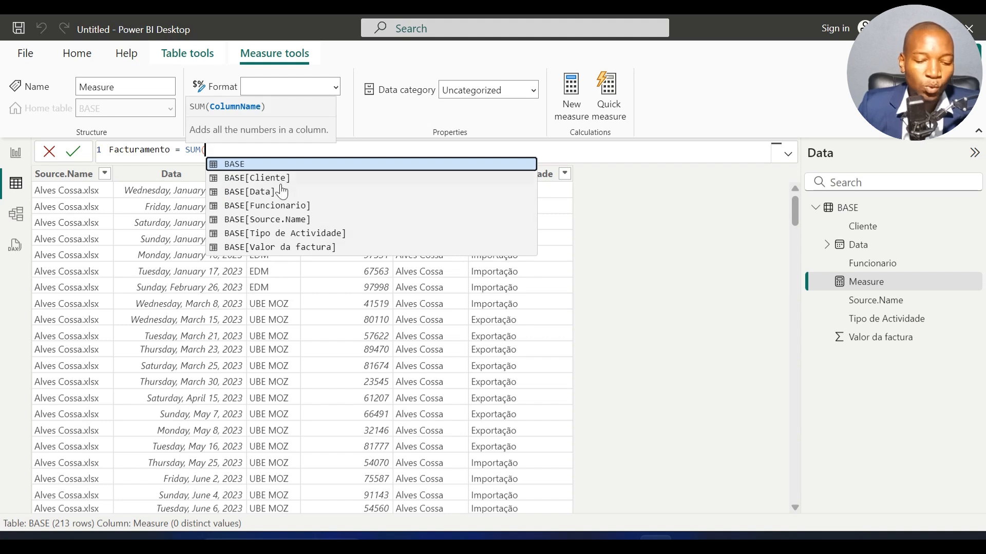
left_click(287, 250)
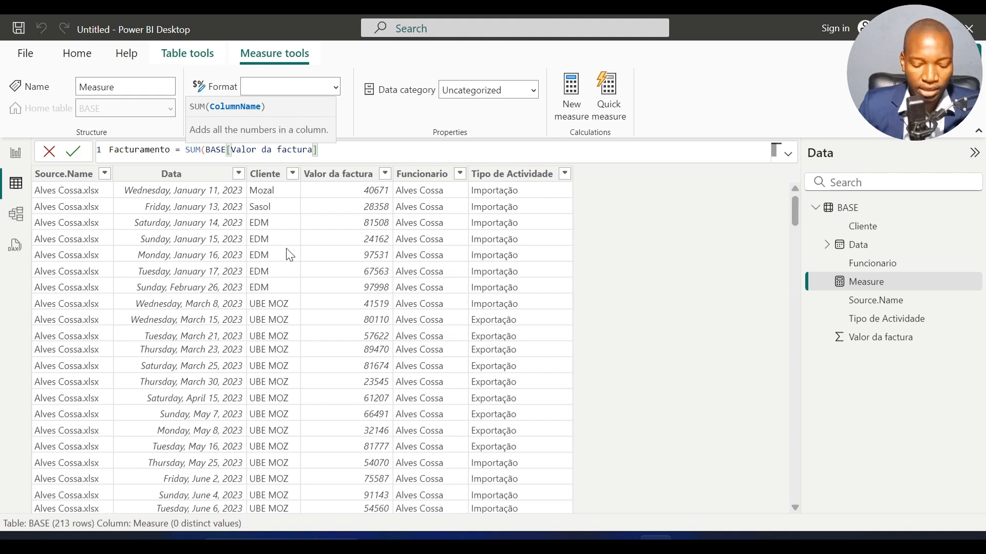
type(")")
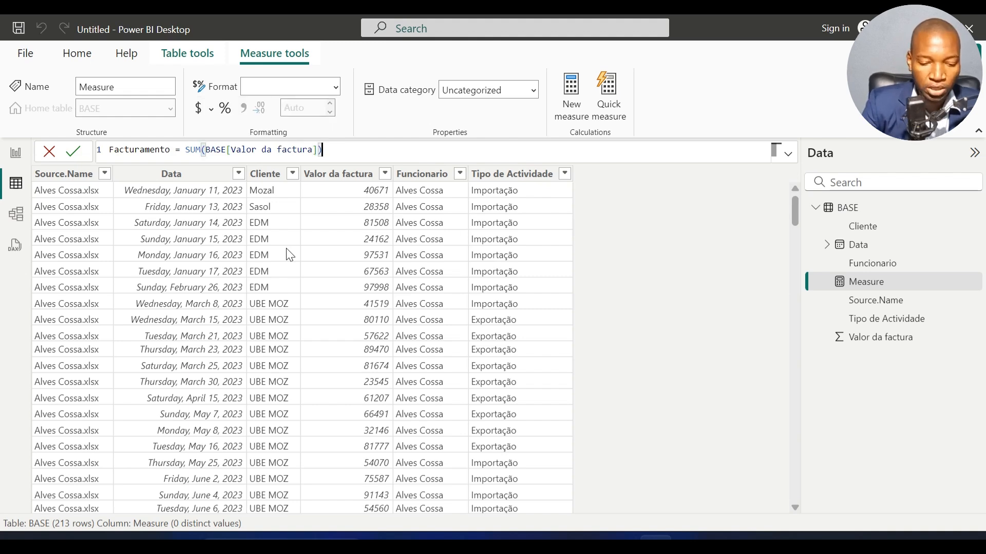
key("Return")
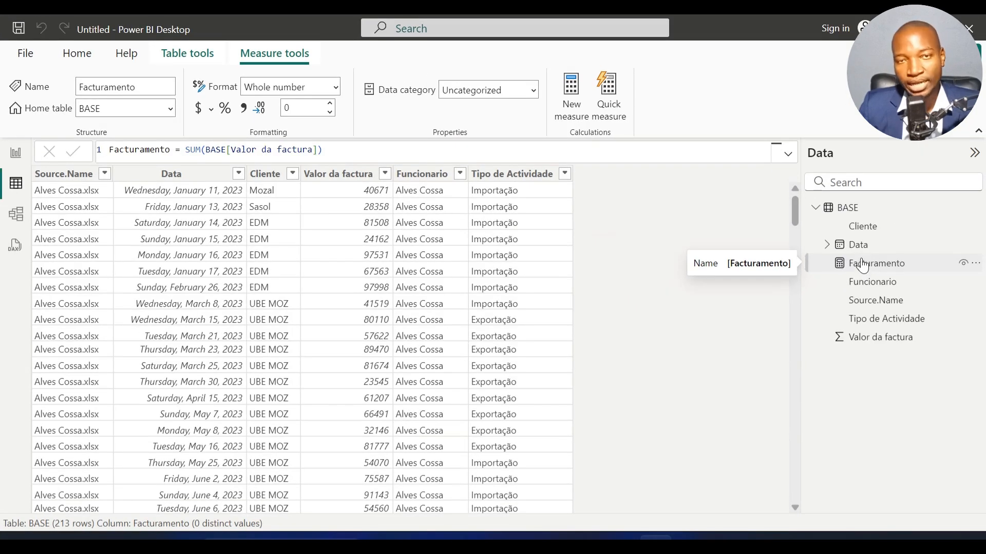
Step: Add a card visual to the report page and populate it with the Facturamento measure
left_click(9, 159)
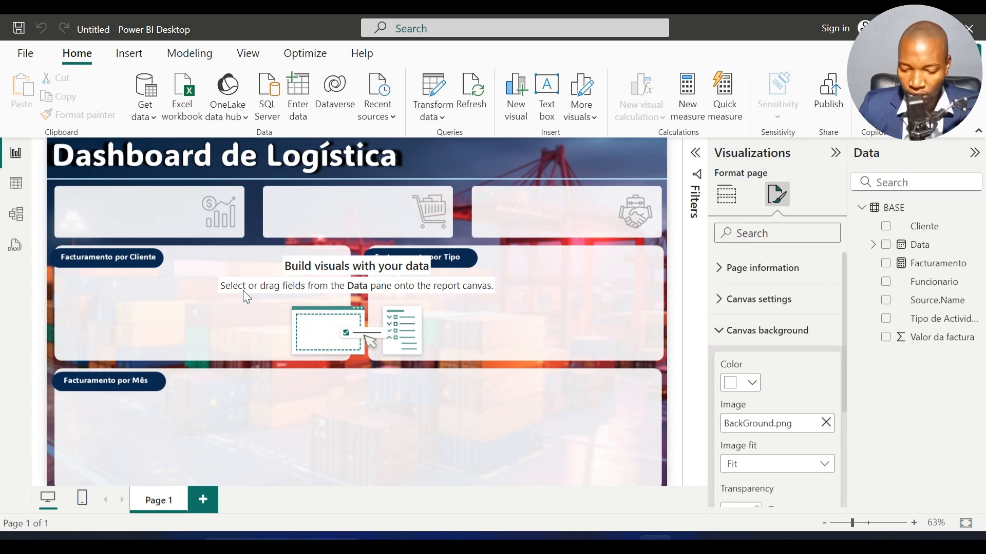
left_click(725, 194)
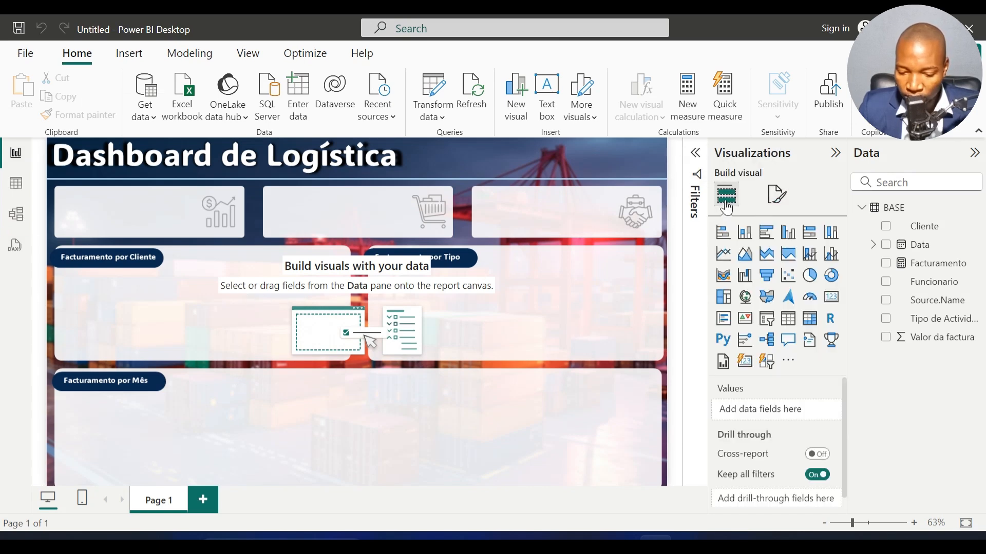
left_click(832, 304)
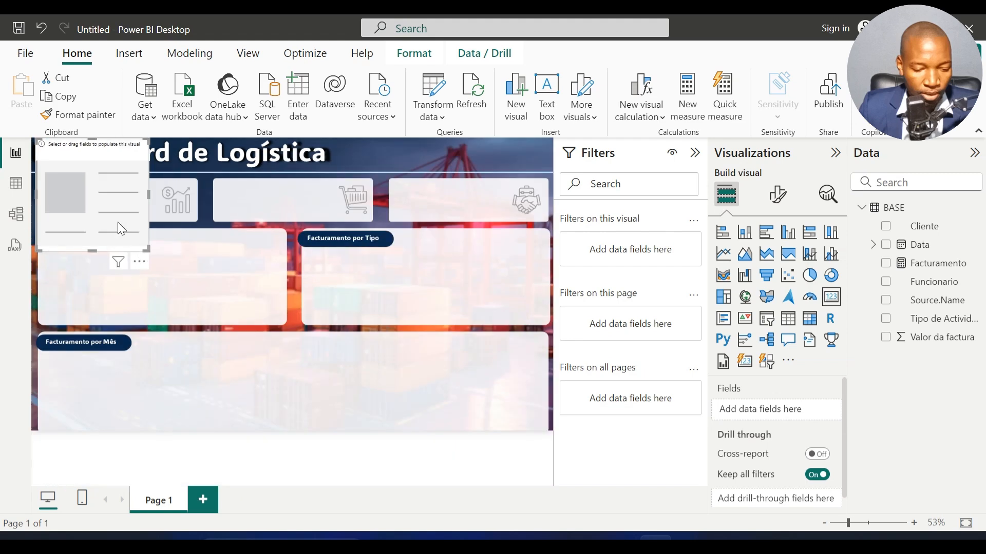
left_click_drag(119, 222, 197, 251)
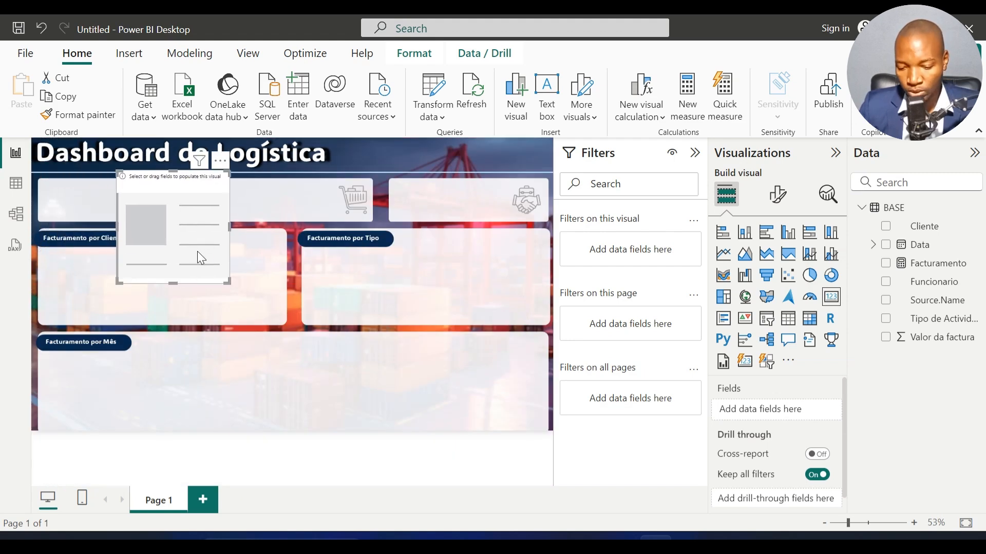
left_click_drag(930, 269, 776, 414)
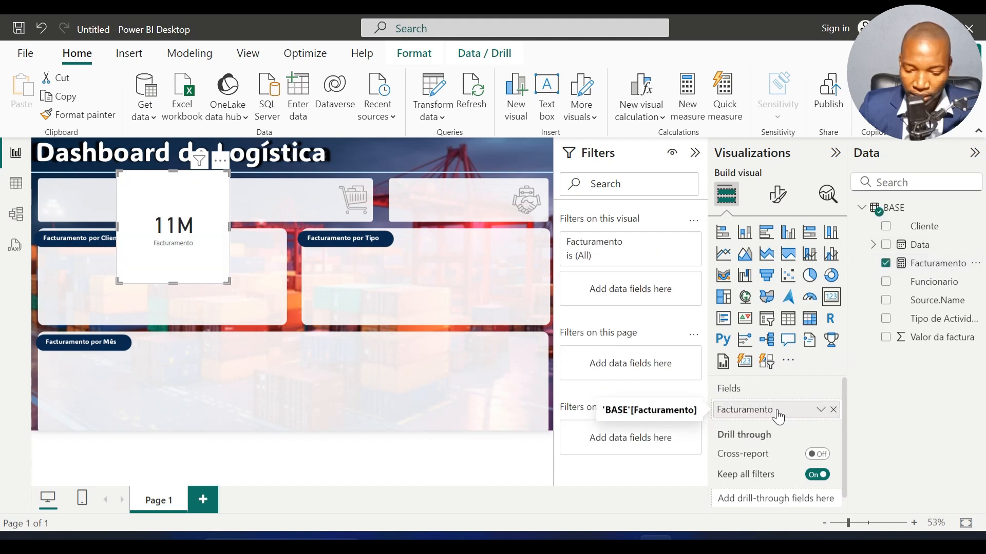
left_click(832, 409)
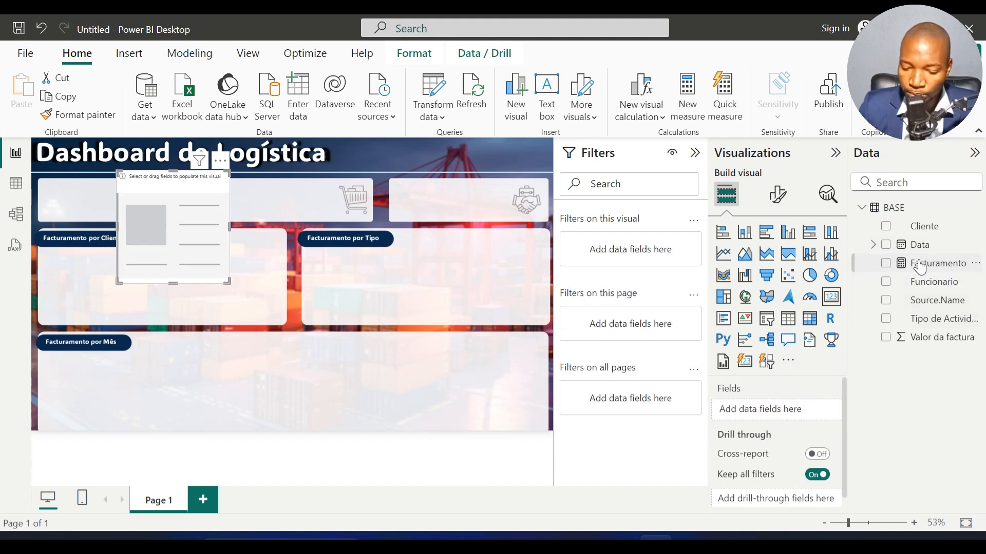
left_click_drag(933, 266, 189, 220)
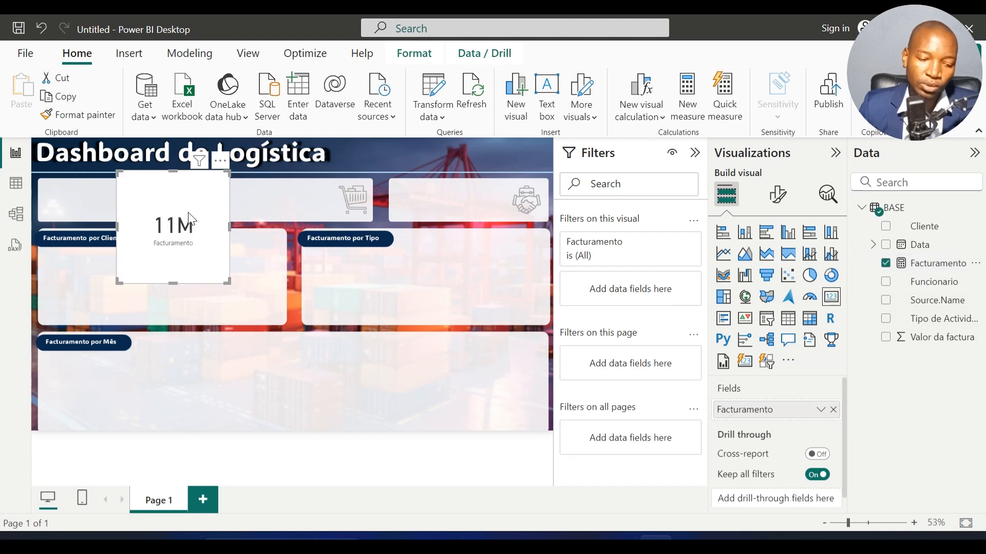
Step: Resize the Facturamento card and place it over the first indicator box below the dashboard title
left_click_drag(178, 279, 186, 255)
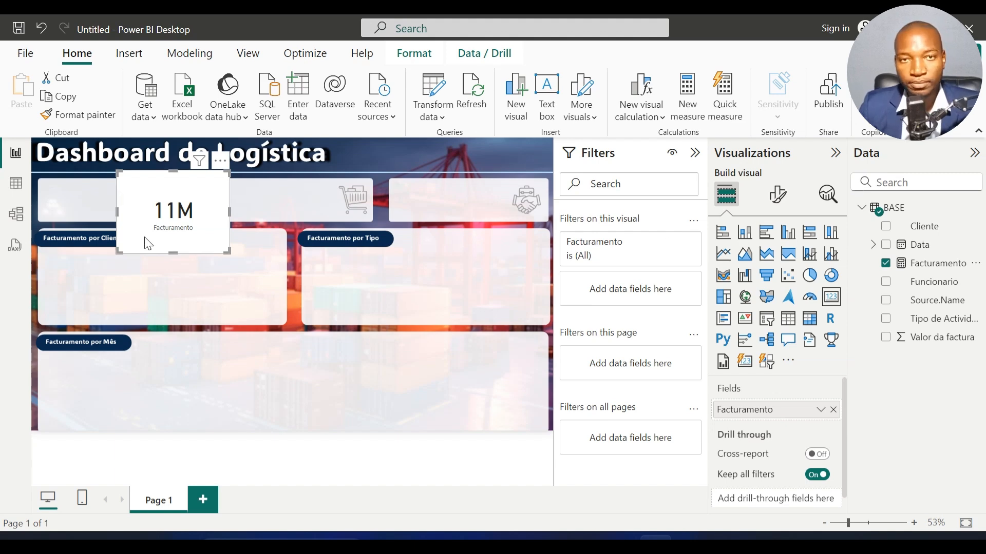
left_click_drag(135, 213, 52, 200)
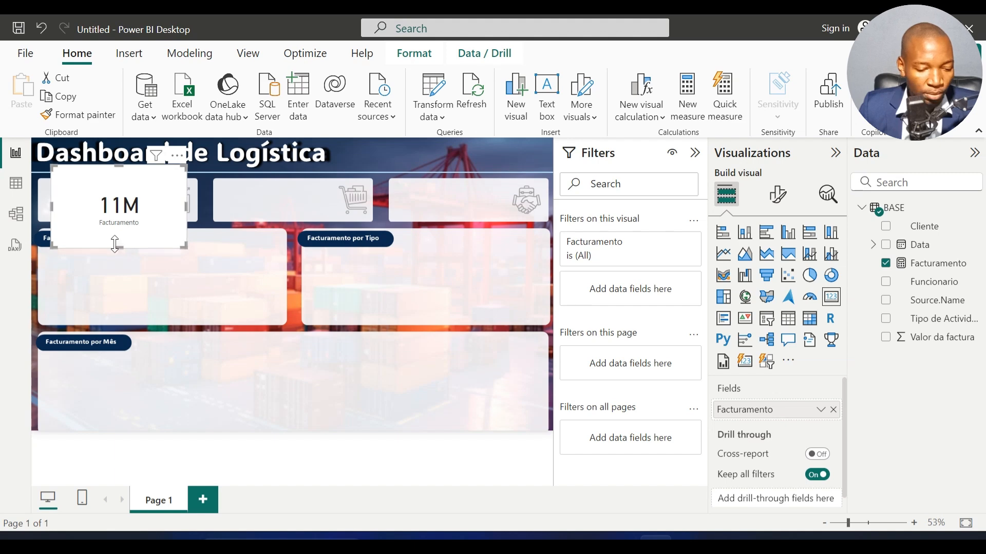
left_click_drag(117, 248, 125, 220)
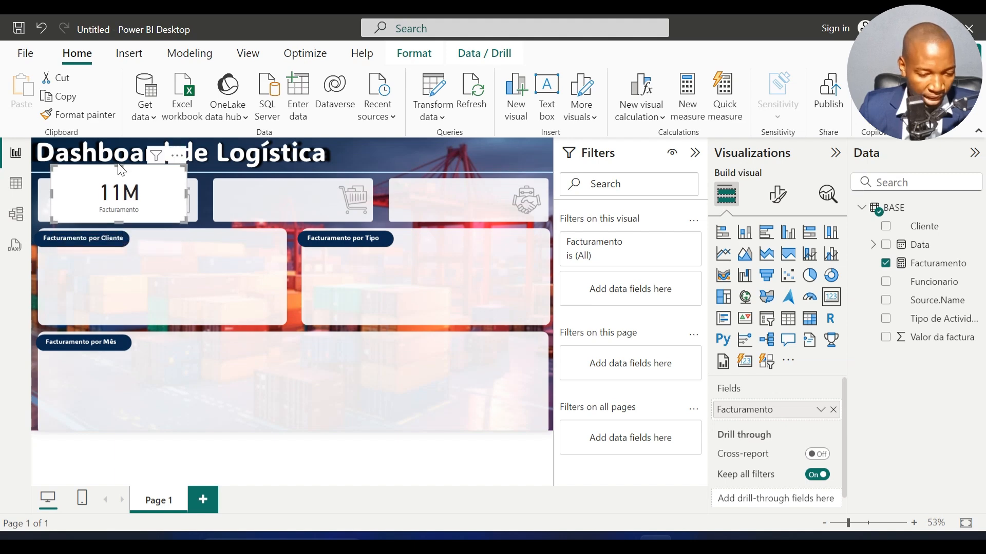
left_click(695, 152)
mouse_move(152, 175)
left_mouse_down()
mouse_move(156, 202)
mouse_move(155, 189)
left_mouse_up()
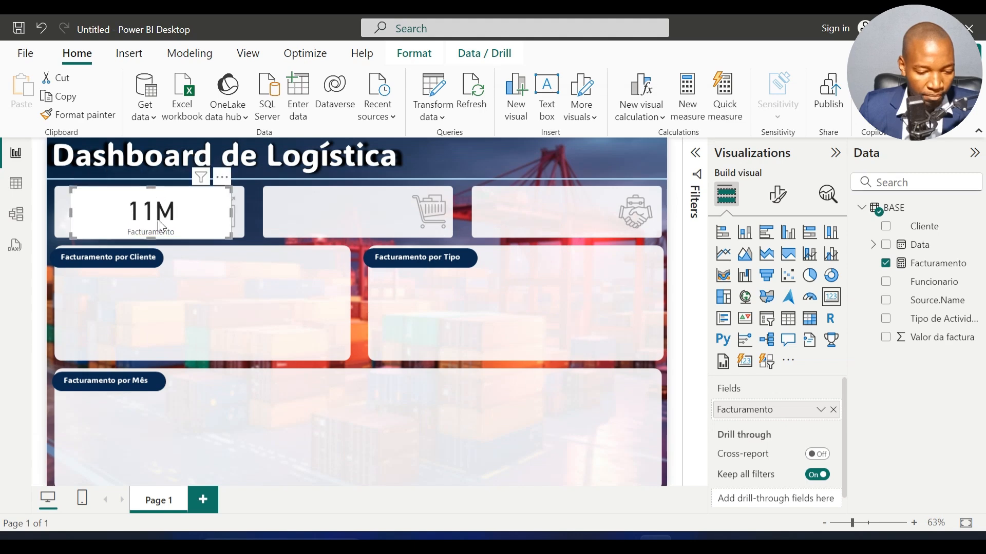
mouse_move(148, 239)
left_mouse_down()
mouse_move(147, 231)
mouse_move(153, 239)
left_mouse_up()
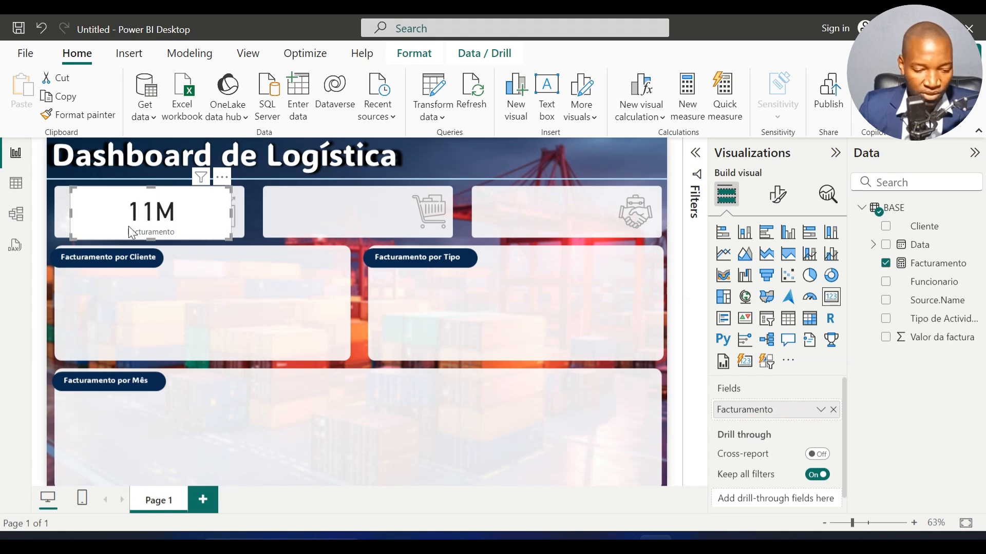
Step: Set the Facturamento card's callout value font size to 30 and slightly reduce the card's height
left_click(778, 198)
left_click(770, 302)
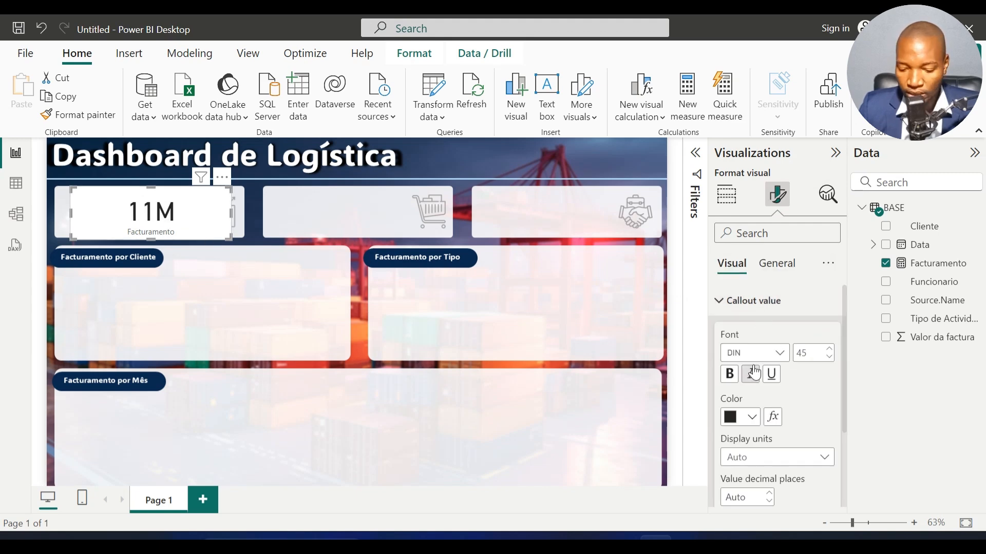
left_click(813, 353)
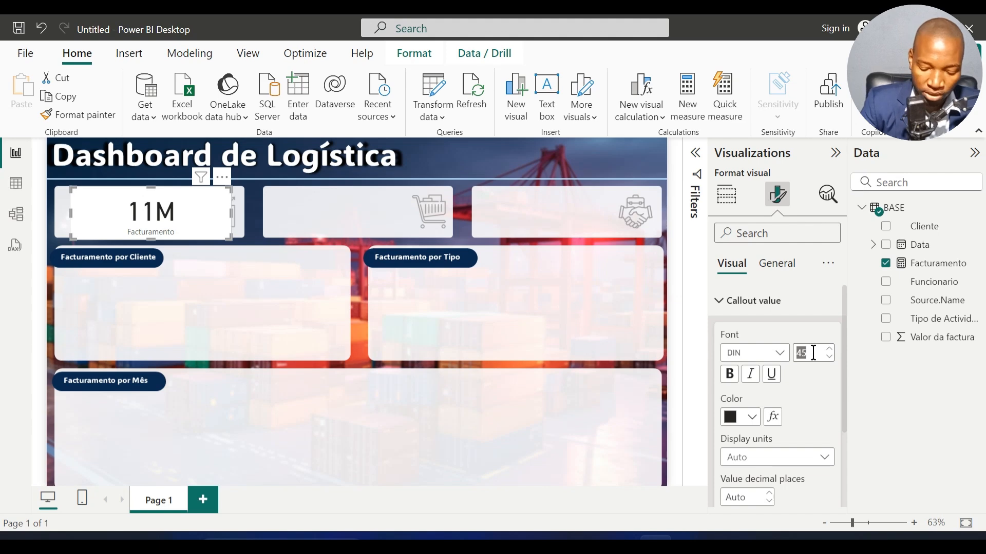
type("30")
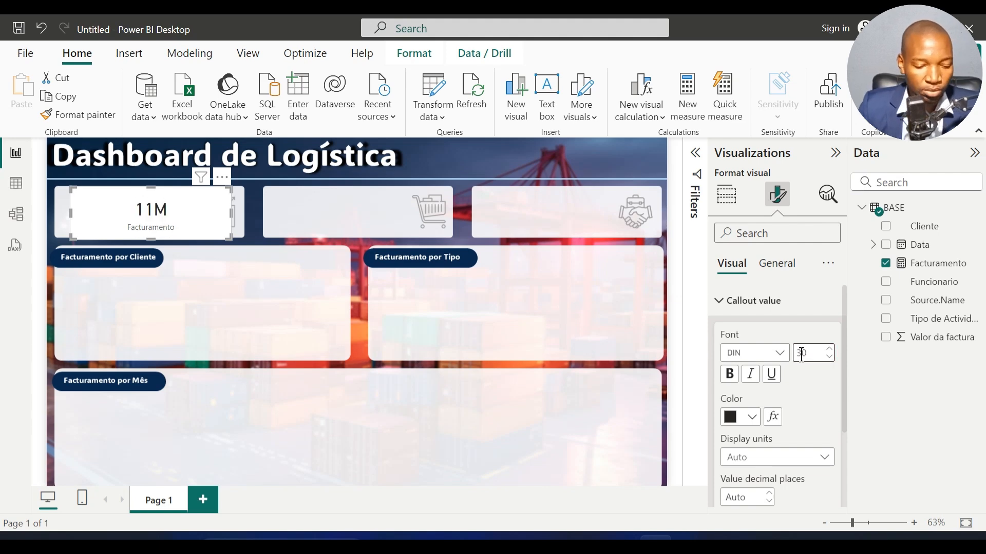
left_click_drag(150, 240, 151, 235)
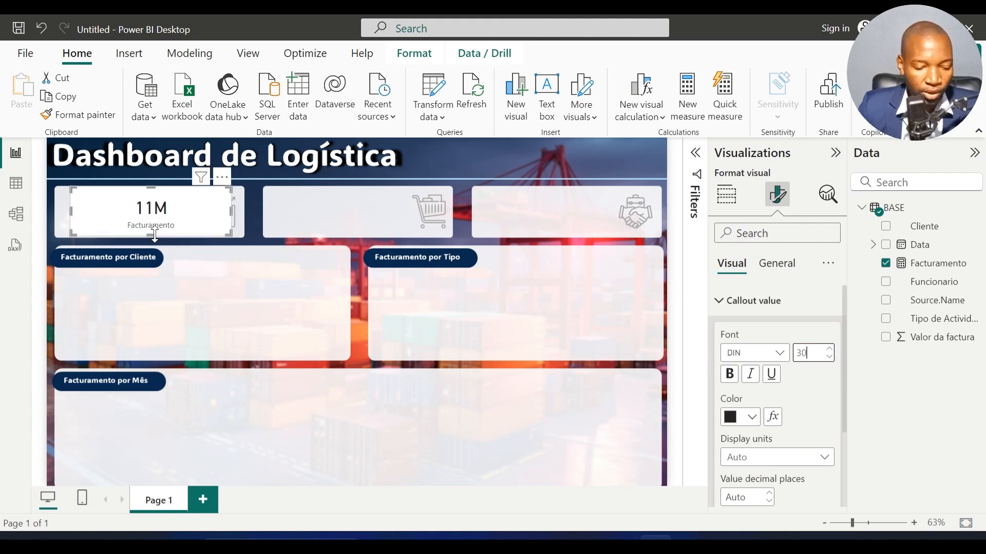
Step: Turn off the background of the Facturamento card so the indicator box shows through
left_click(785, 263)
left_click(773, 365)
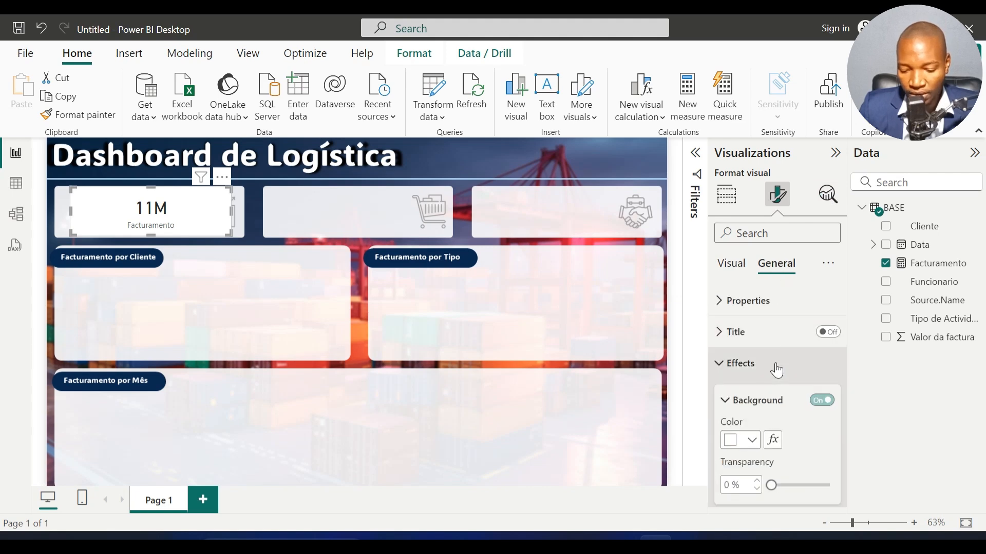
left_click(823, 401)
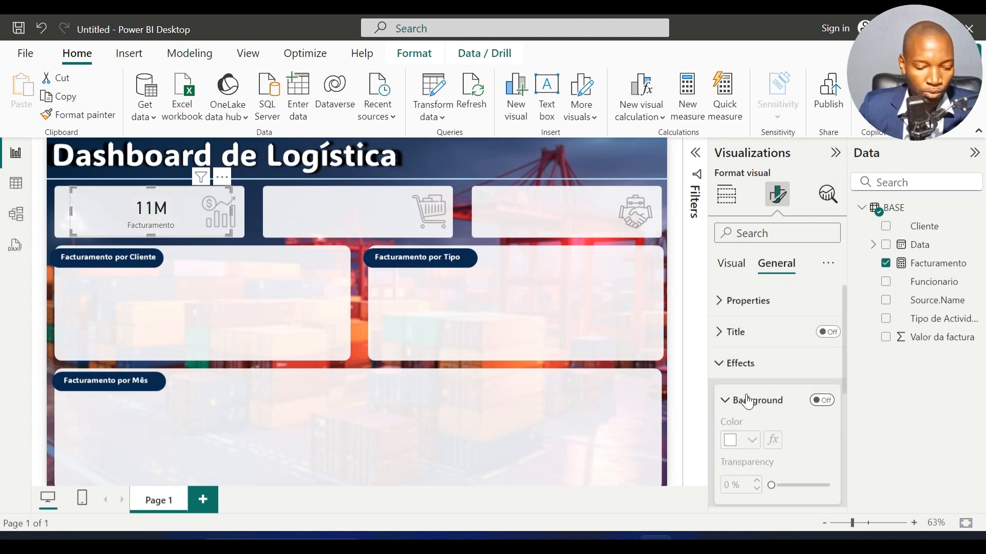
left_click(261, 331)
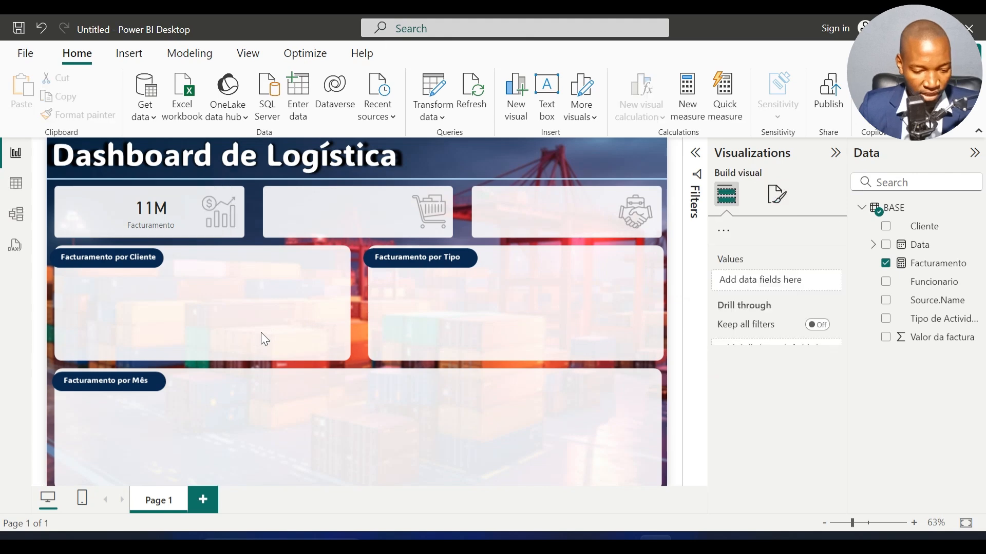
Step: Duplicate the Facturamento card twice, placing the copies over the second and third indicator boxes
left_click(159, 213)
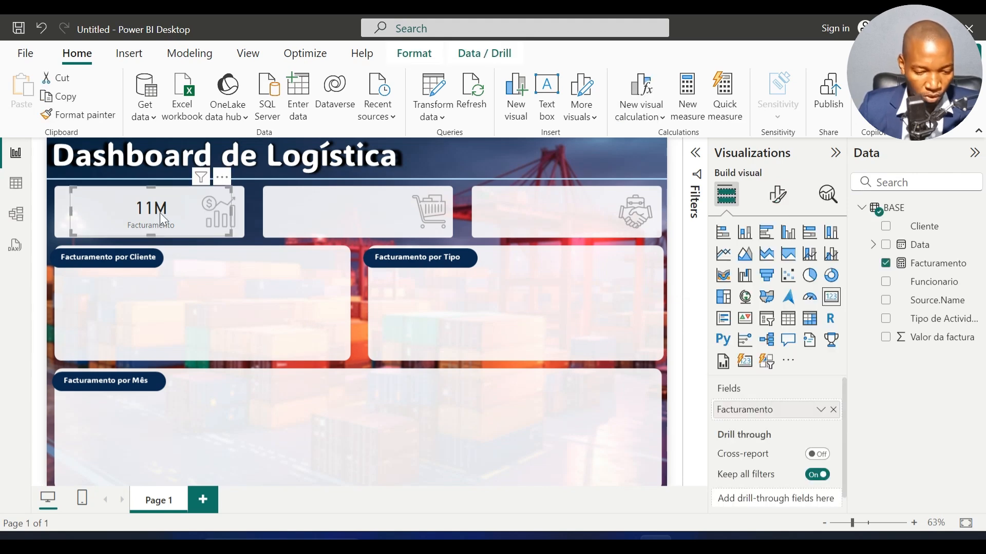
key("ctrl+c")
key("ctrl+v")
left_click_drag(162, 222, 355, 220)
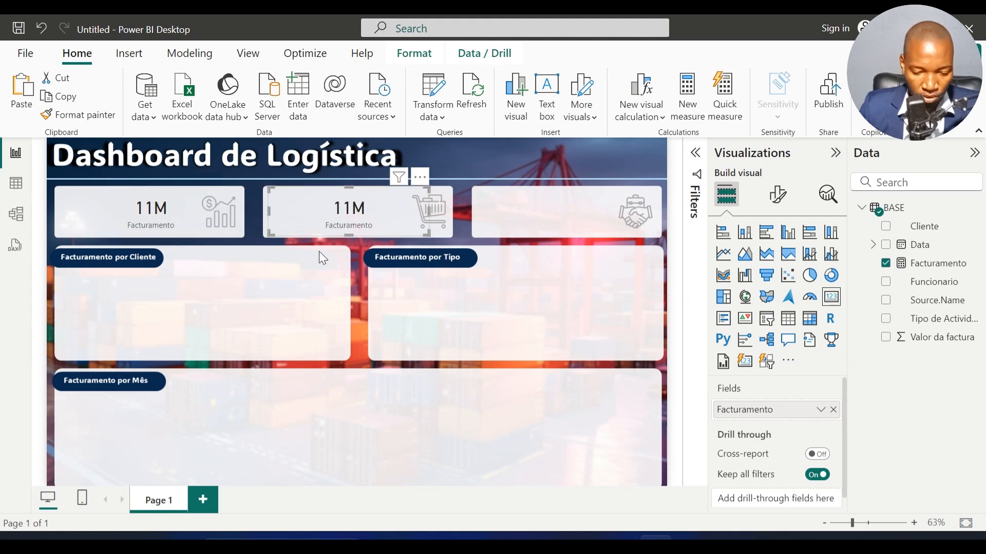
key("ctrl+v")
left_click_drag(343, 235, 552, 232)
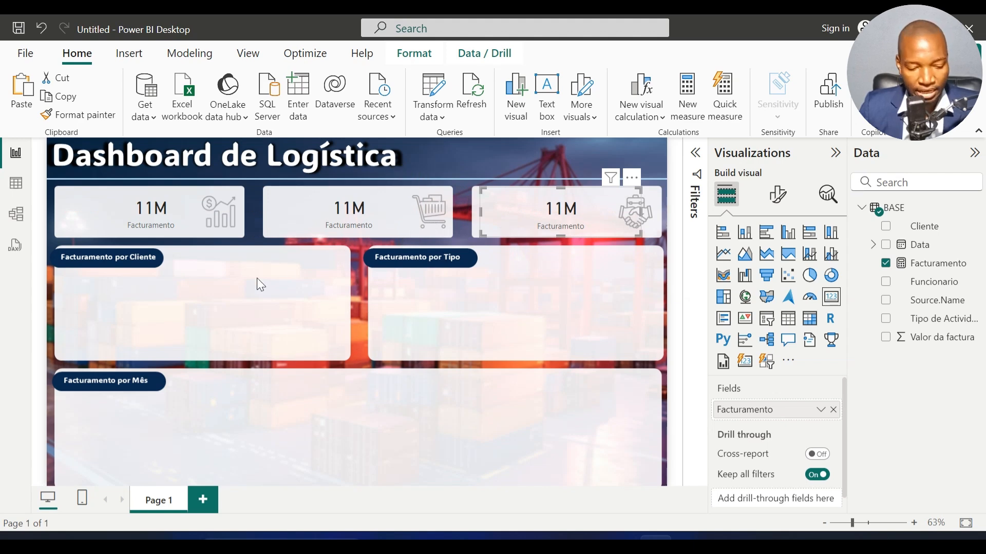
Step: Examine the dates in the BASE table's Data column in the table view
left_click(16, 183)
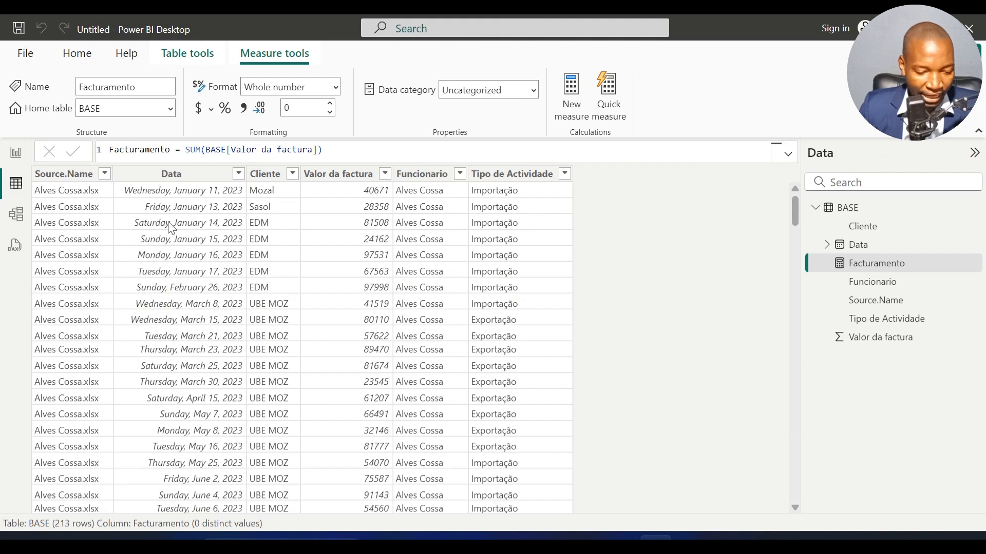
left_click(239, 337)
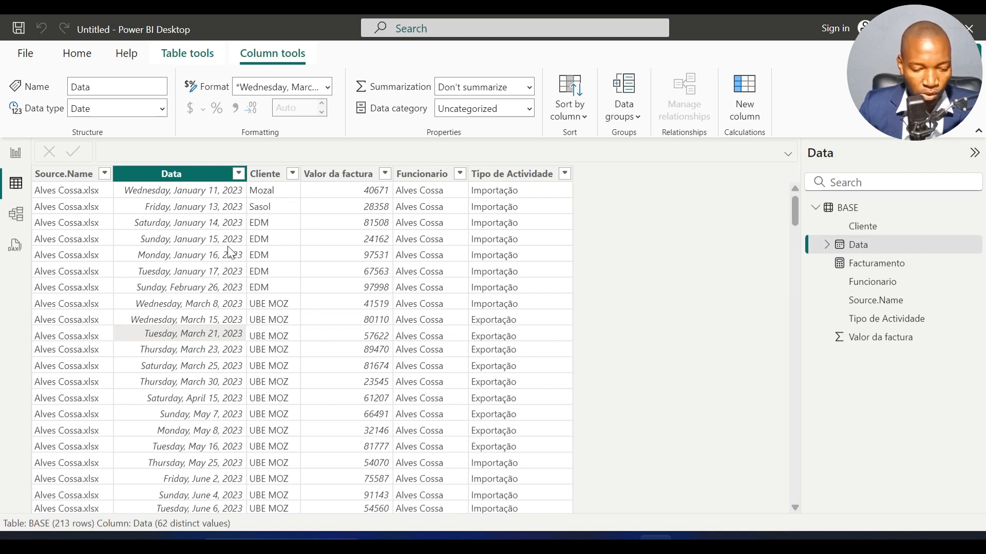
left_click(196, 365)
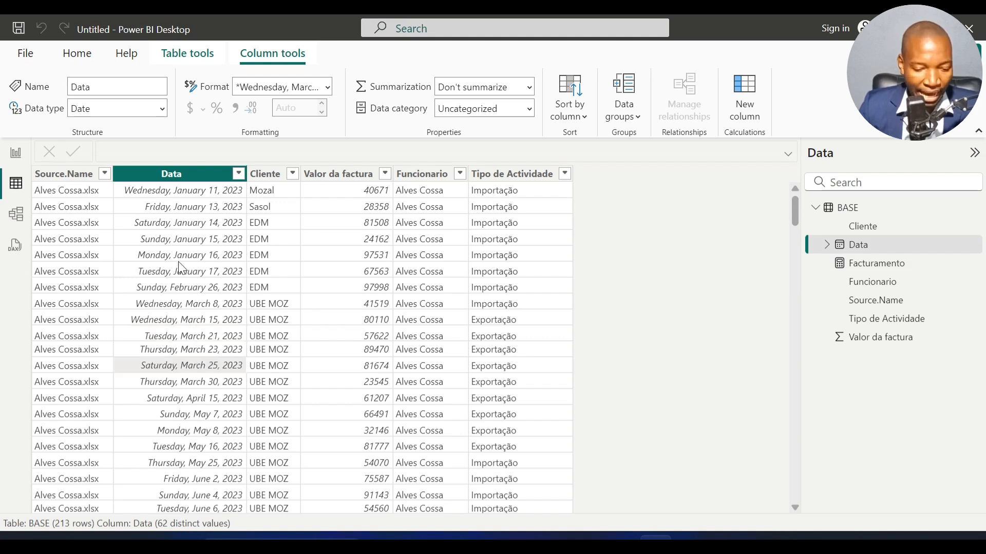
left_click(178, 261)
left_click(172, 385)
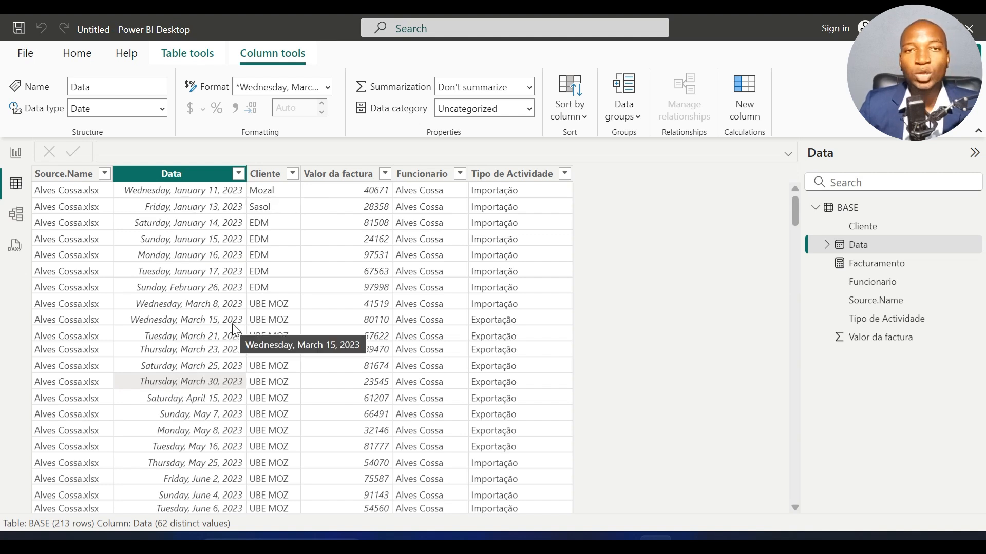
left_click(197, 254)
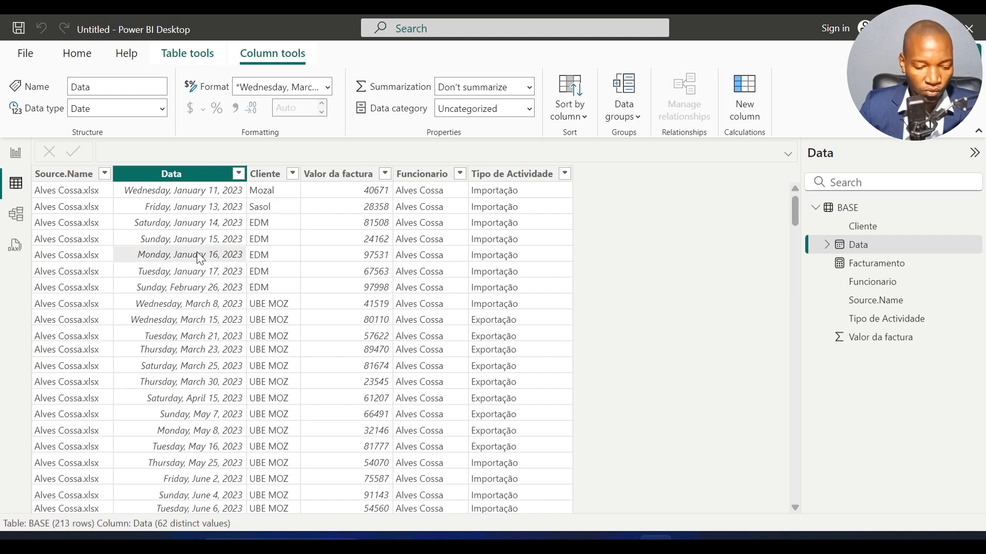
Step: Create a measure in the BASE table with the formula Qtd Vendas = COUNTROWS(BASE)
right_click(197, 252)
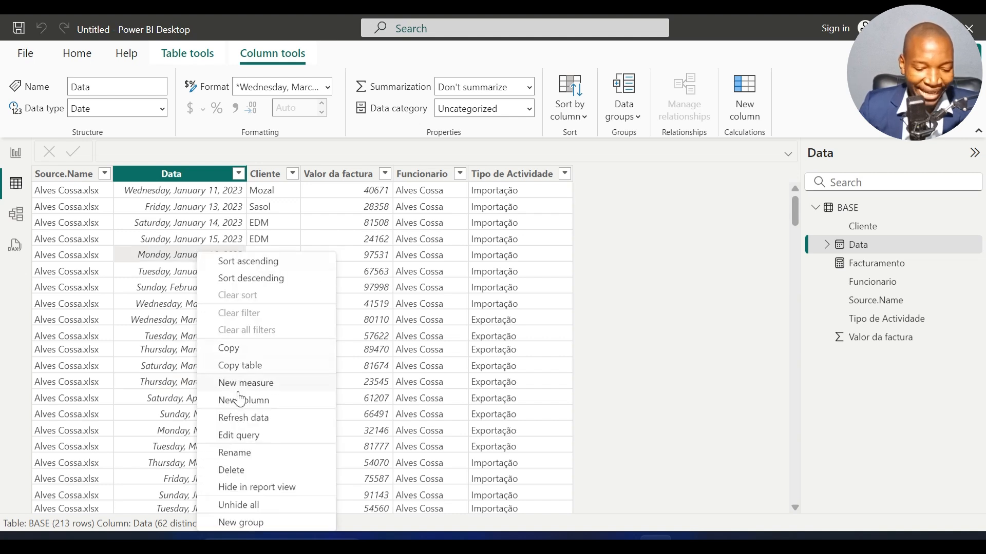
key("Escape")
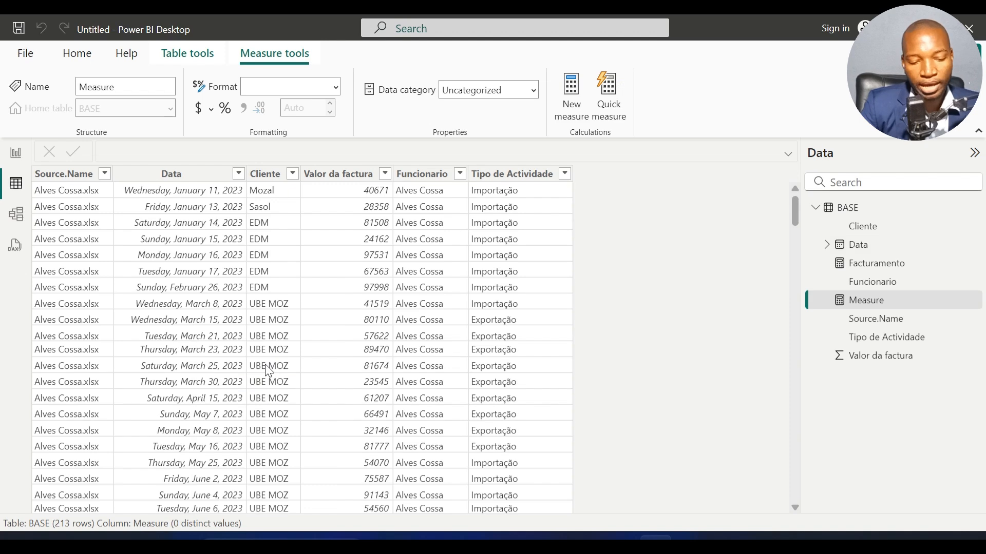
type("Qtd Vendas =")
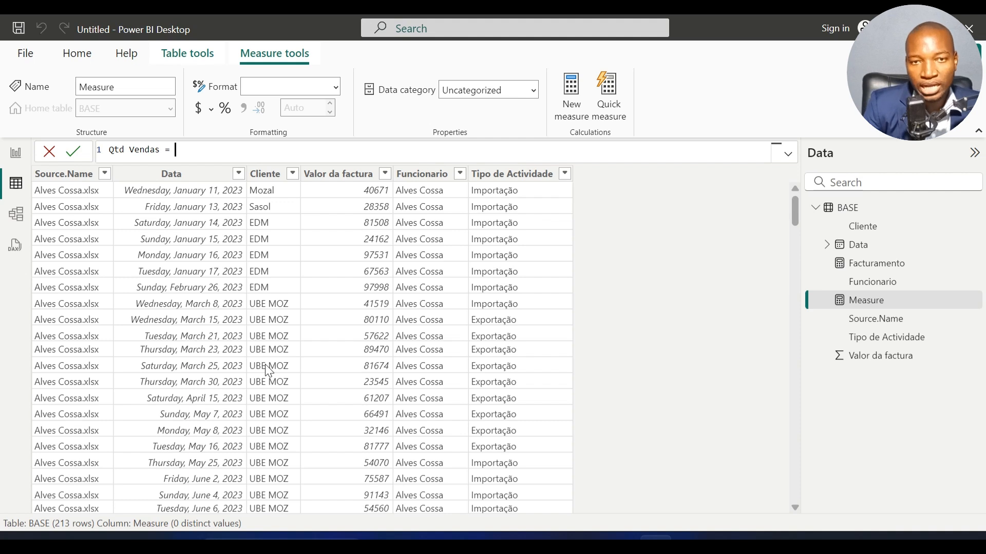
type("count")
key("Down")
key("Down")
key("Down")
key("Down")
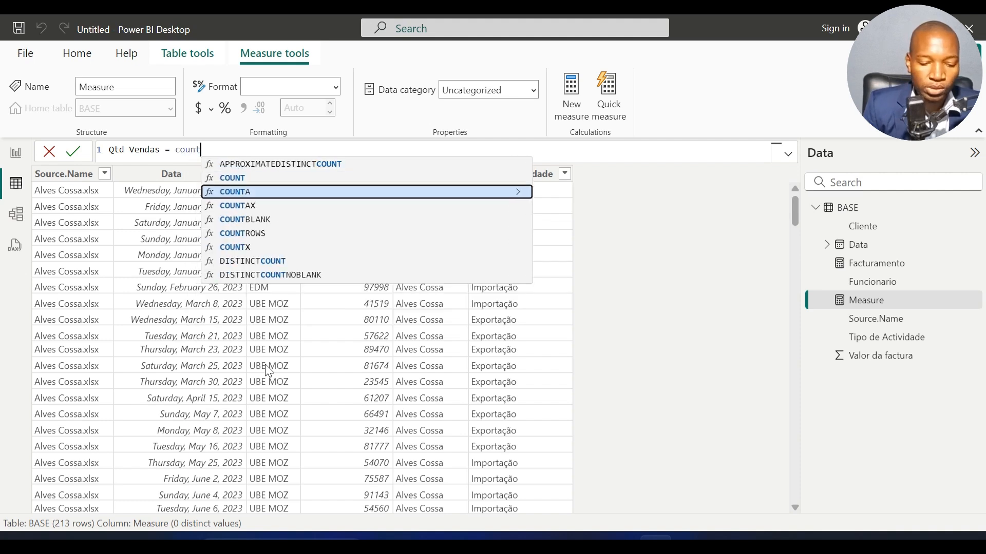
key("Tab")
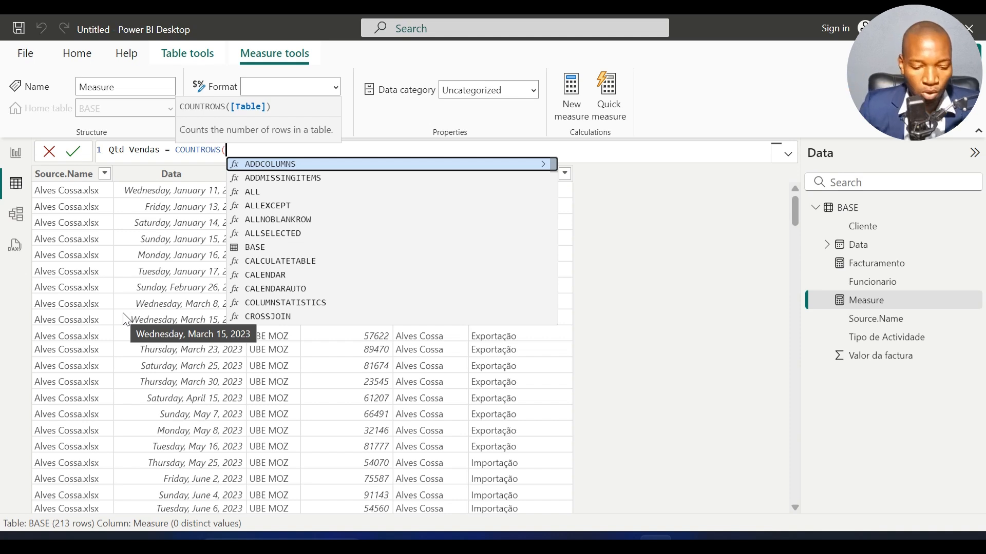
key("Down")
key("Down")
key("Down")
key("Down")
key("Down")
key("Down")
key("Tab")
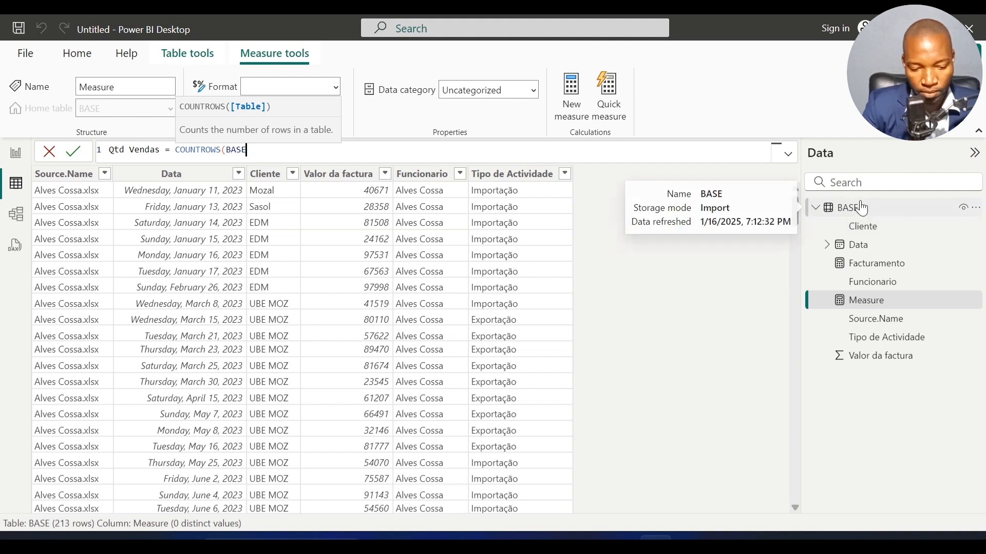
type(")")
key("Return")
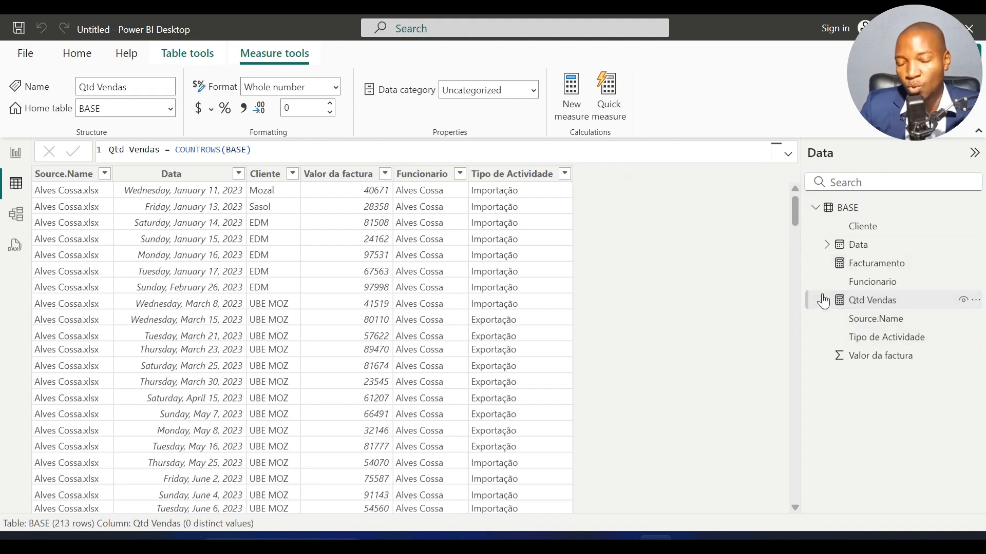
Step: Replace the Facturamento field with the Qtd Vendas measure in the second card on the report page
left_click(12, 154)
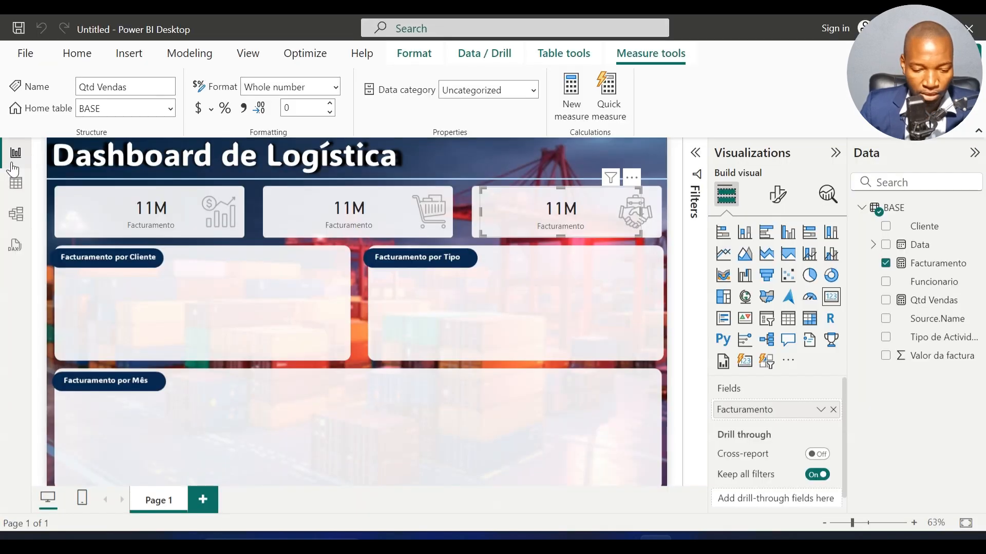
left_click(352, 218)
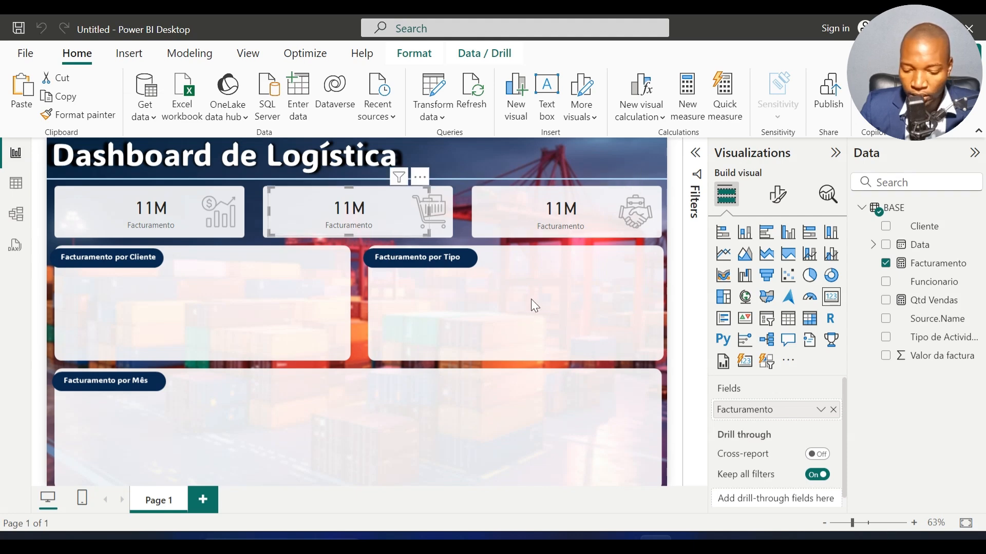
left_click(833, 410)
left_click_drag(932, 303, 830, 411)
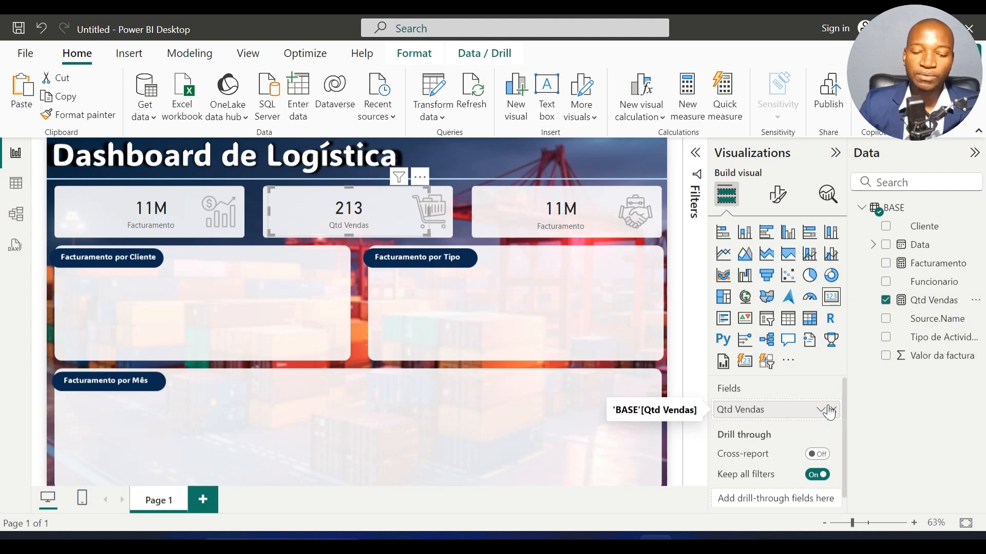
Step: Check the third card on the report page and examine the distinct clients in the BASE table's Cliente column
left_click(572, 218)
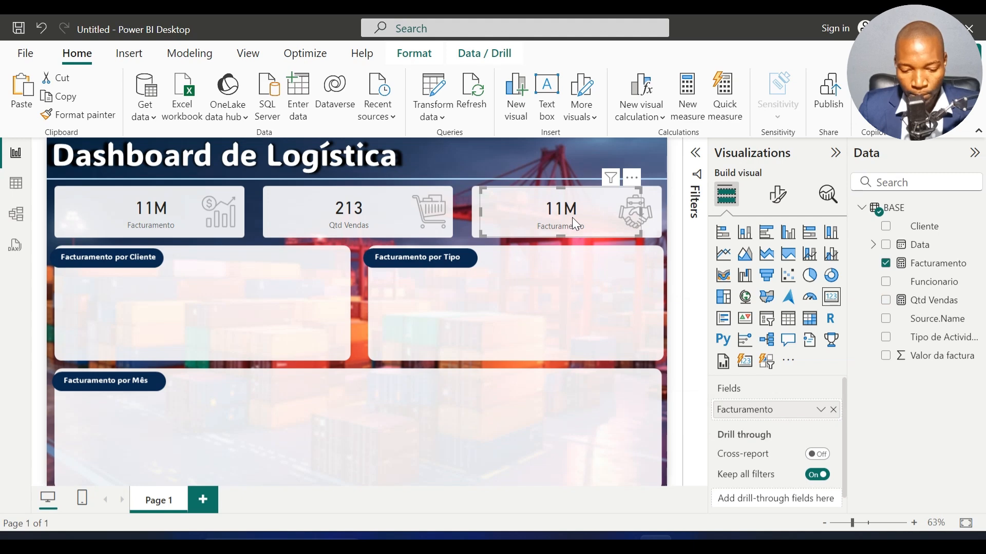
left_click(558, 222)
left_click(558, 220)
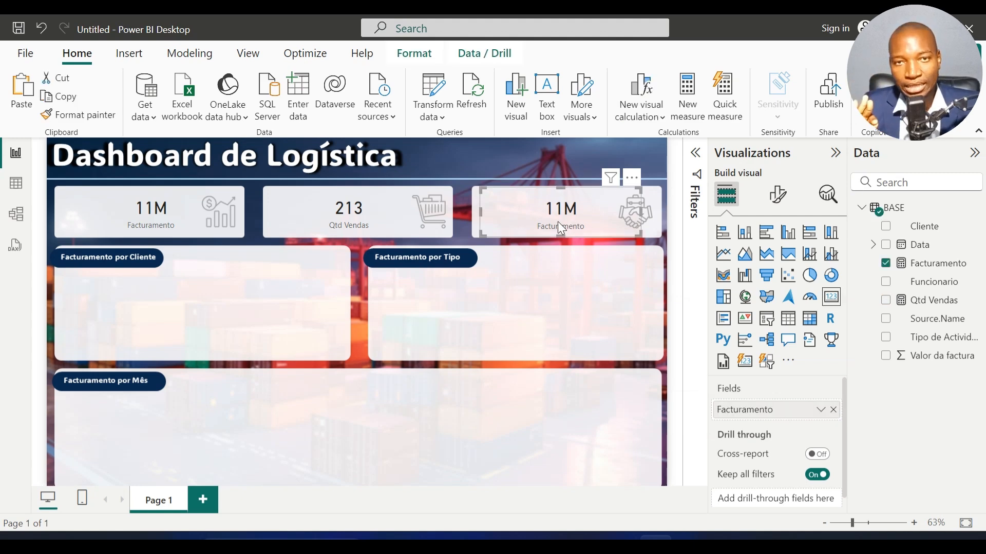
left_click(532, 282)
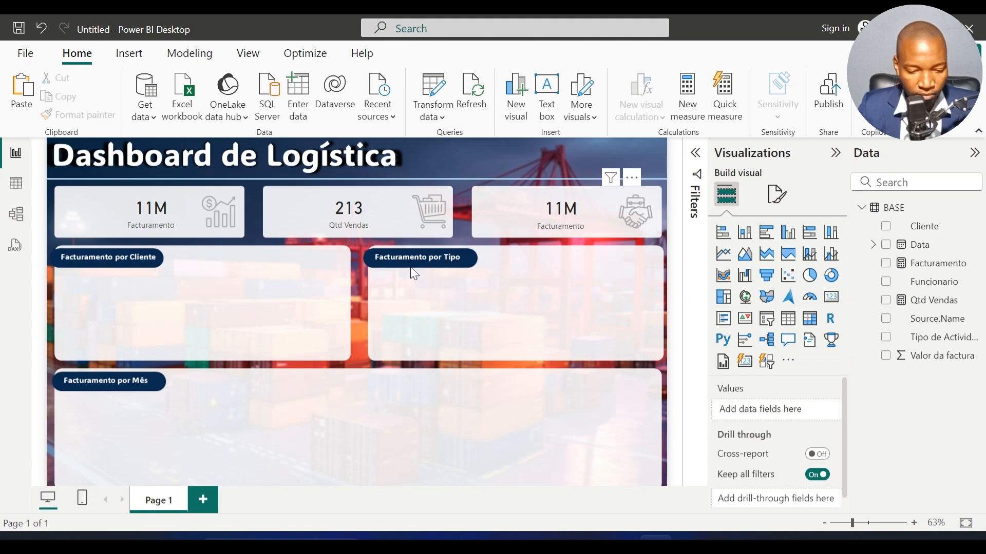
left_click(562, 214)
left_click(15, 184)
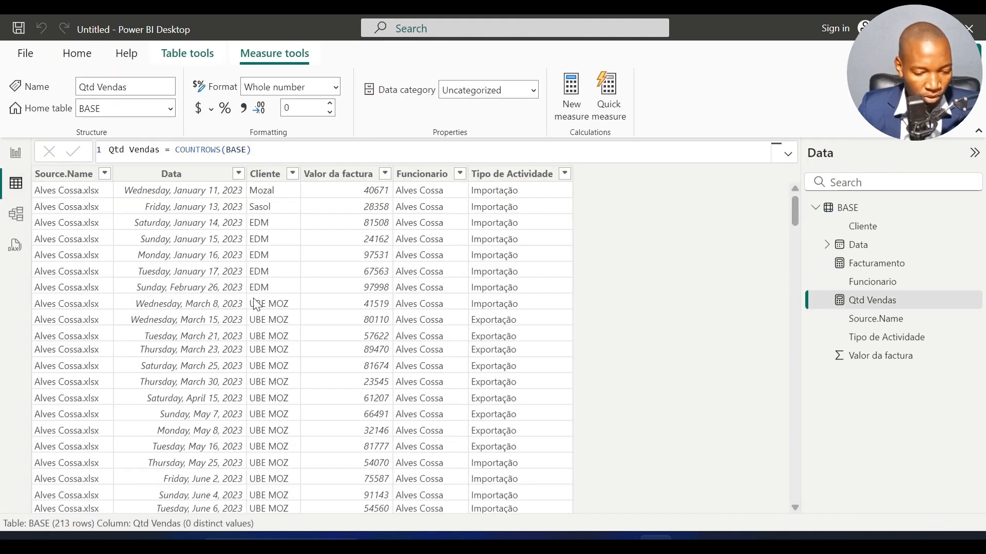
left_click(283, 236)
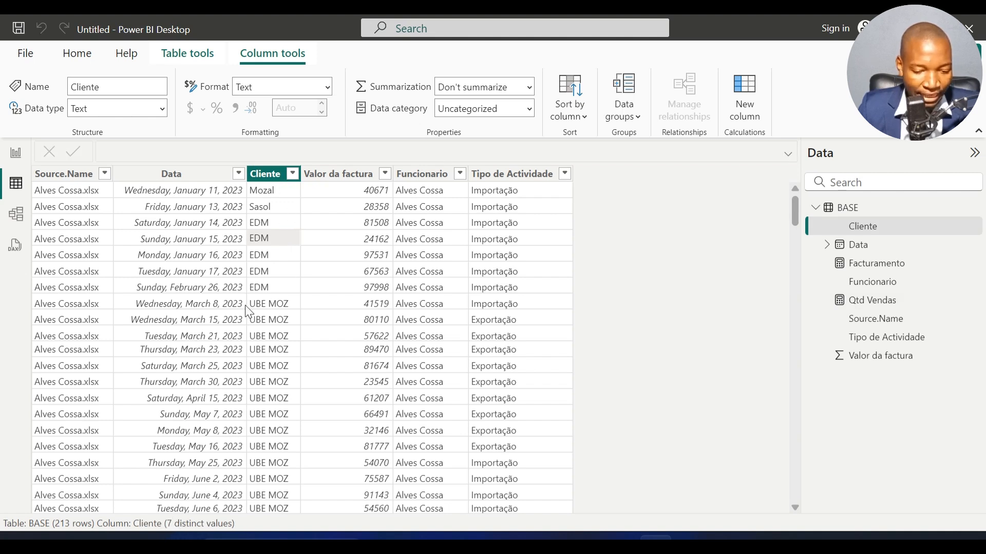
left_click(293, 175)
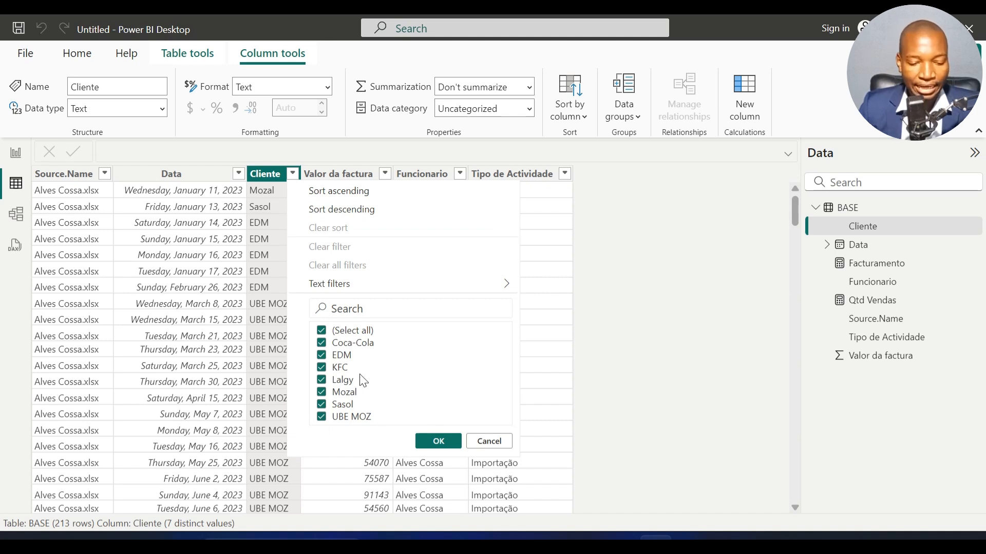
left_click(473, 445)
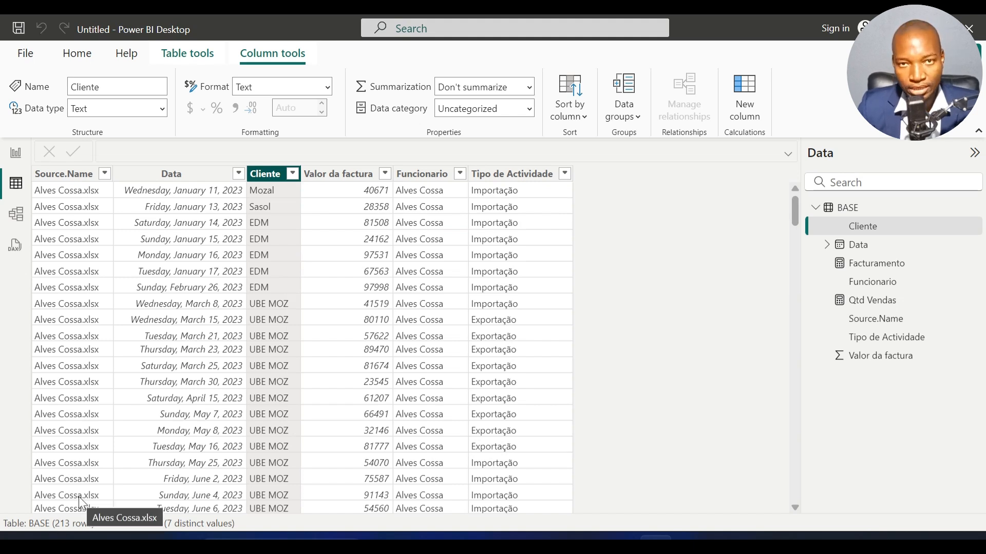
Step: Create a measure in the BASE table with the formula Qtd Clientes = DISTINCTCOUNT(BASE[Cliente])
left_click(267, 331)
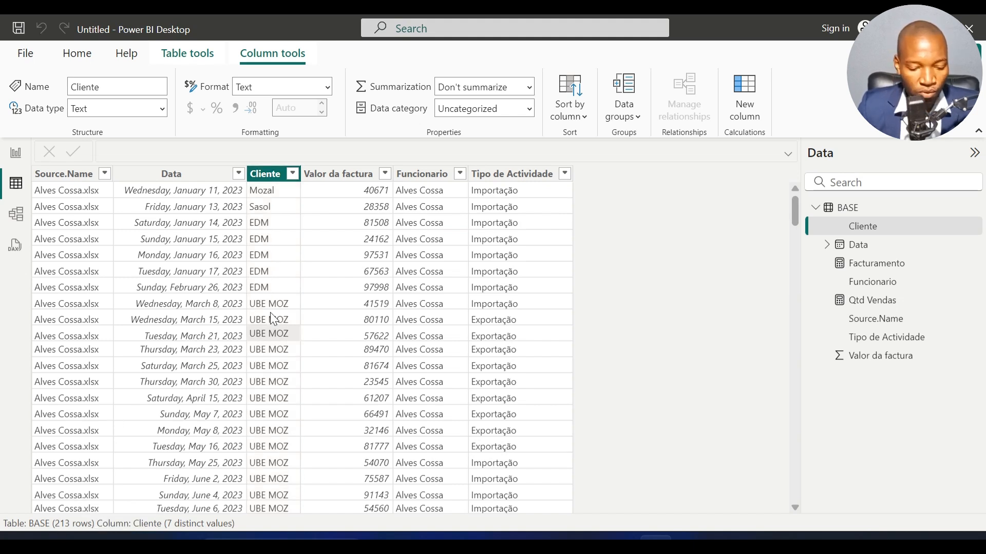
right_click(271, 314)
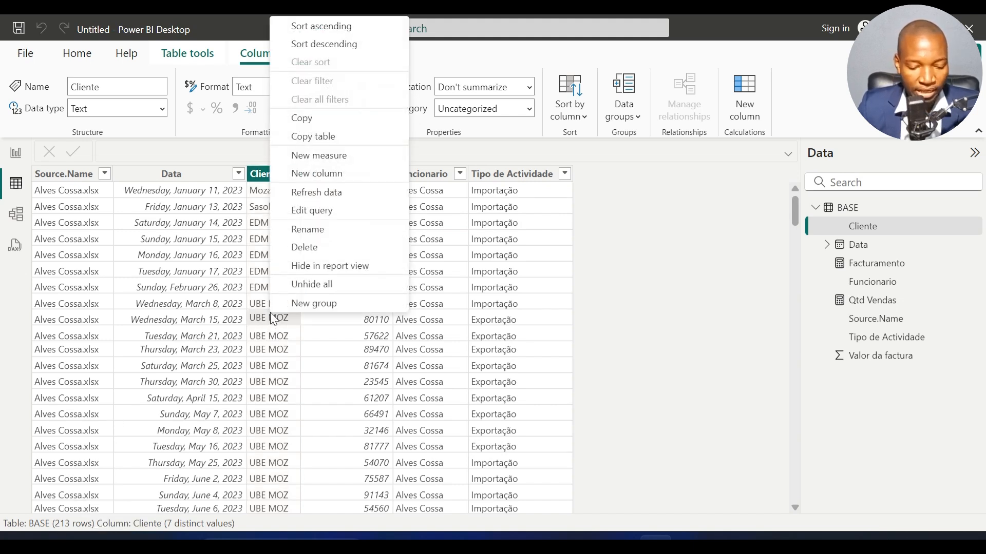
left_click(339, 155)
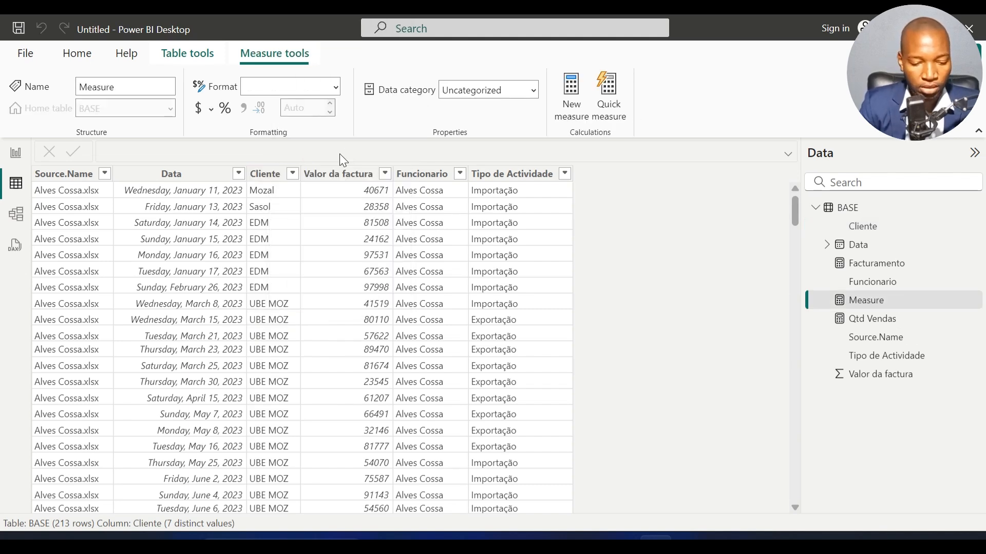
type("Qt")
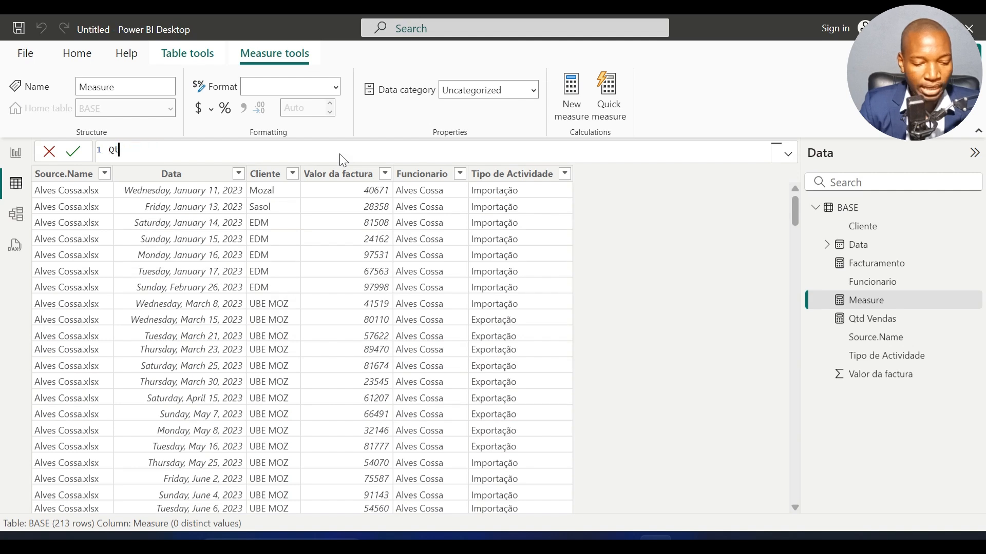
type("d Clientes ")
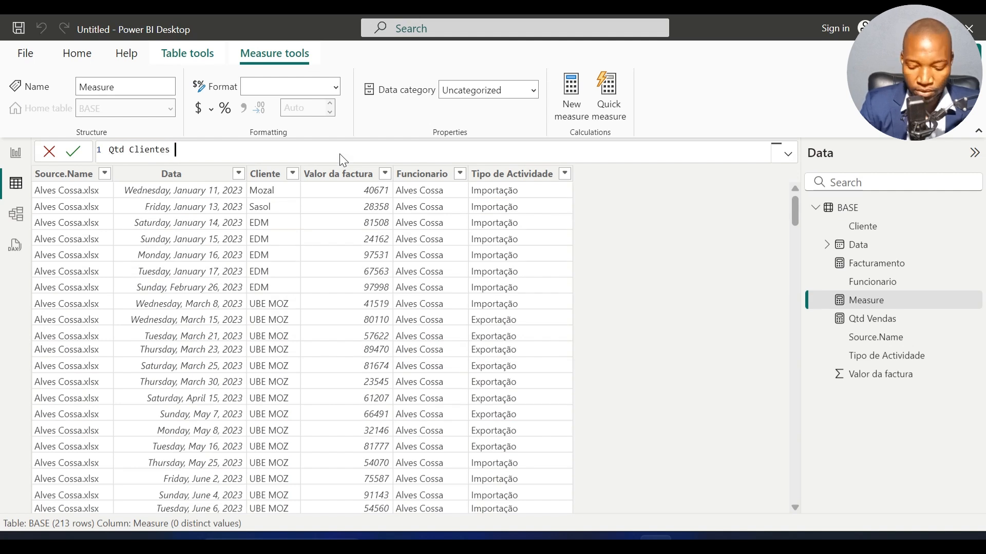
type("= dis")
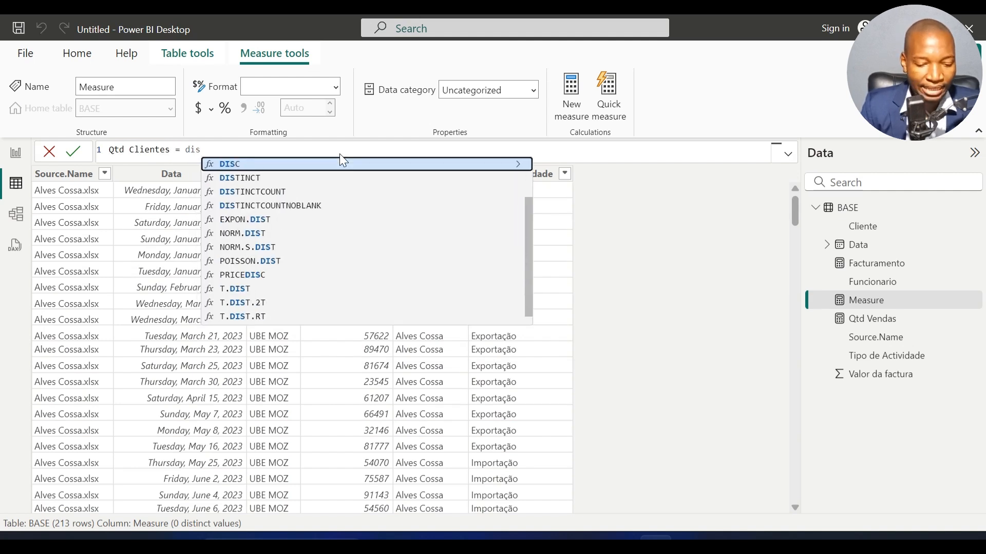
key("Down")
key("Down")
key("Tab")
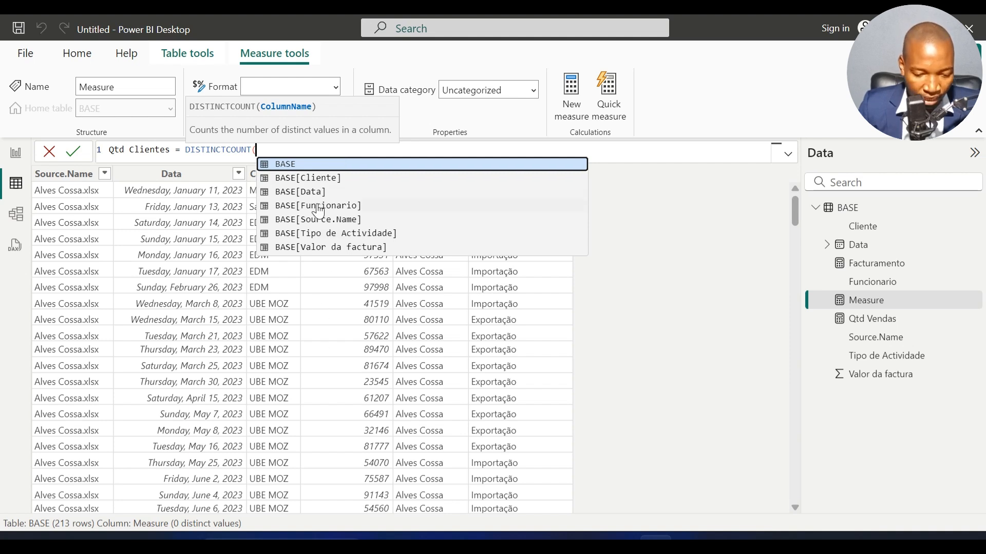
left_click(334, 178)
type(")")
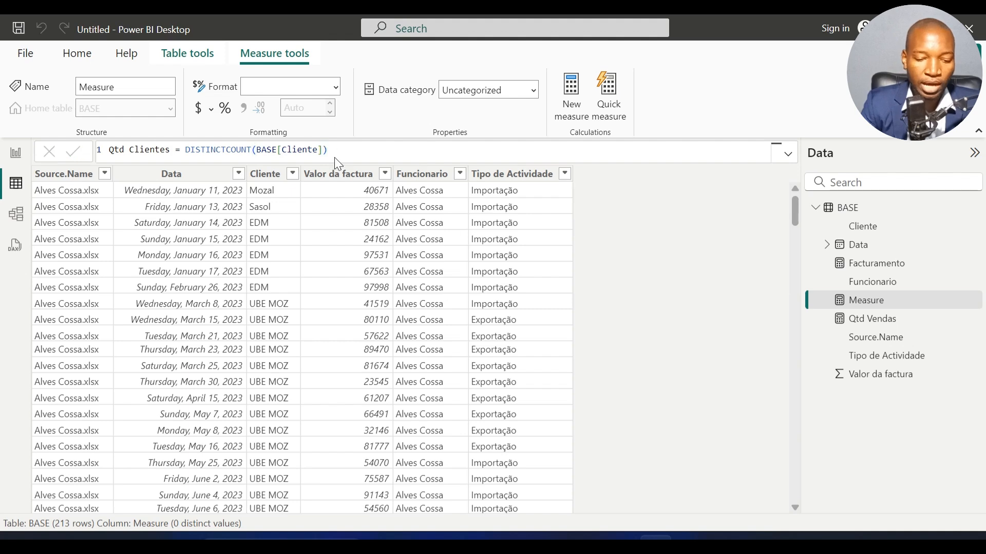
key("Return")
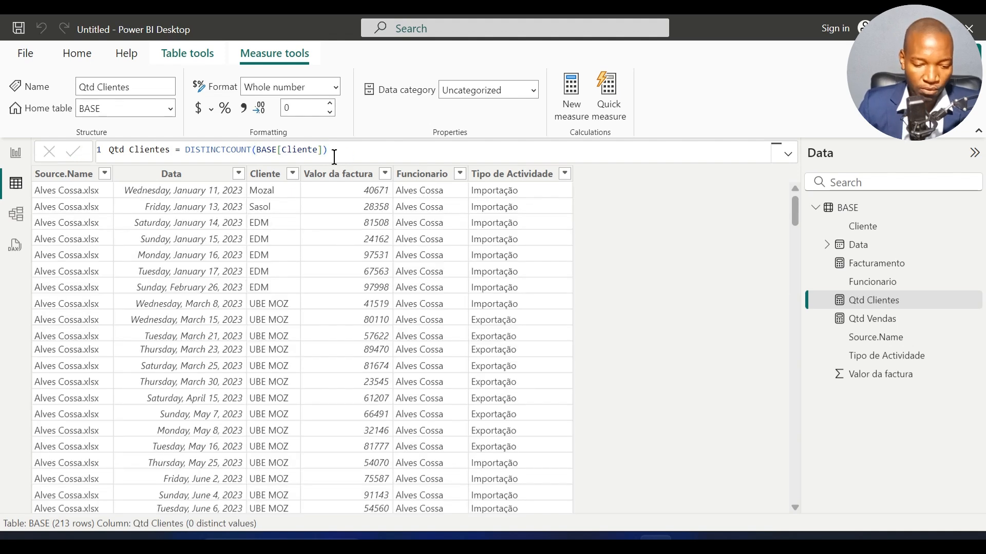
Step: Replace the Facturamento field with the Qtd Clientes measure in the third card on the report page
left_click(16, 153)
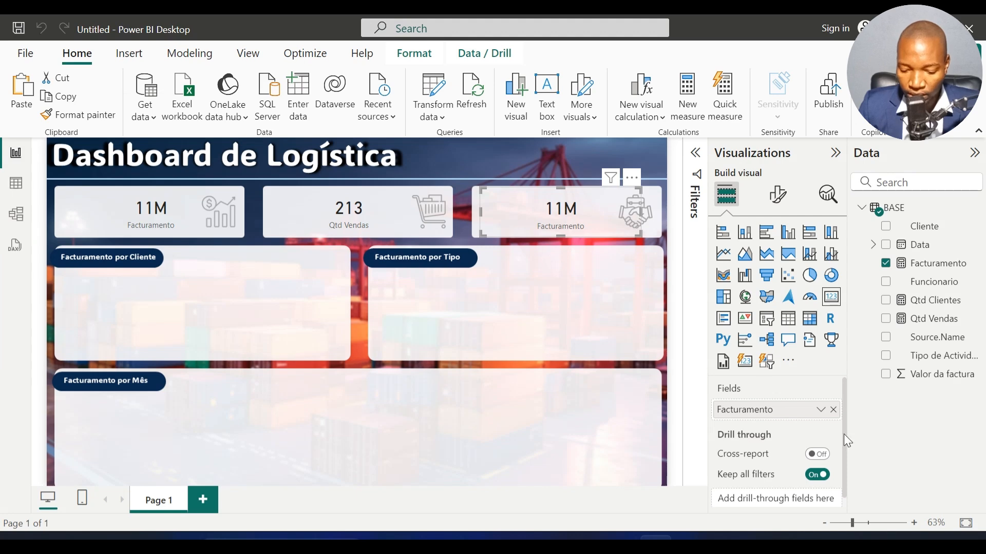
left_click(833, 411)
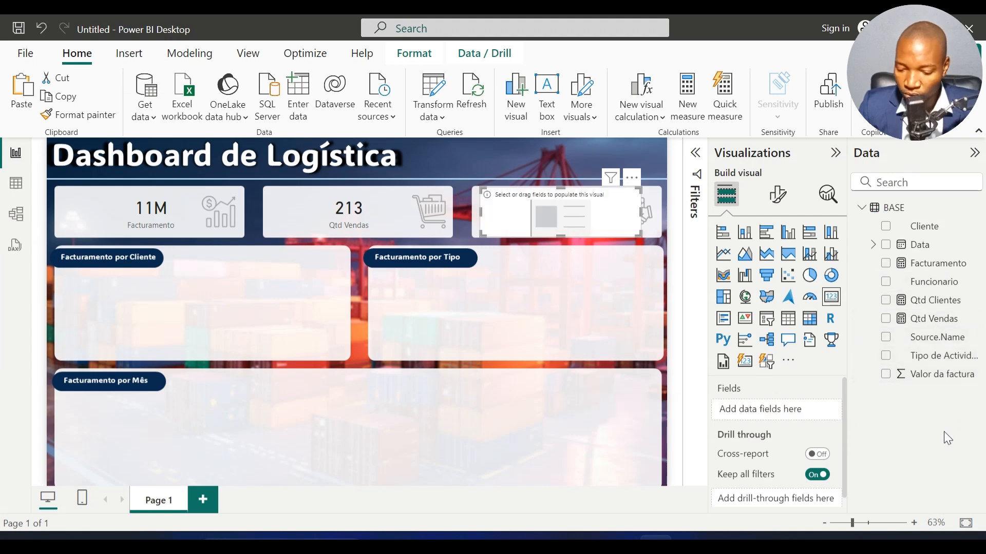
left_click_drag(935, 302, 783, 415)
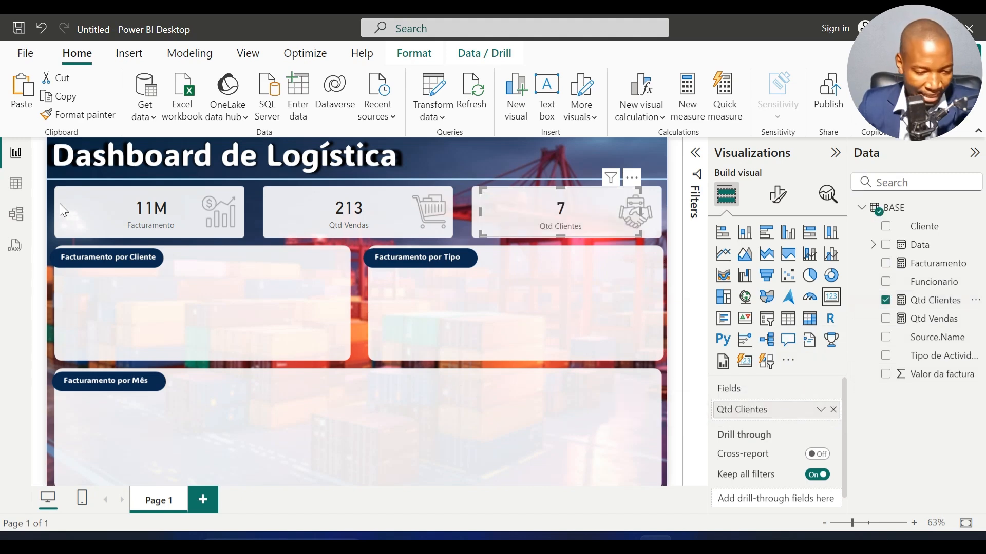
Step: Check the number of distinct values in the BASE table's Cliente column against the third card
left_click(15, 184)
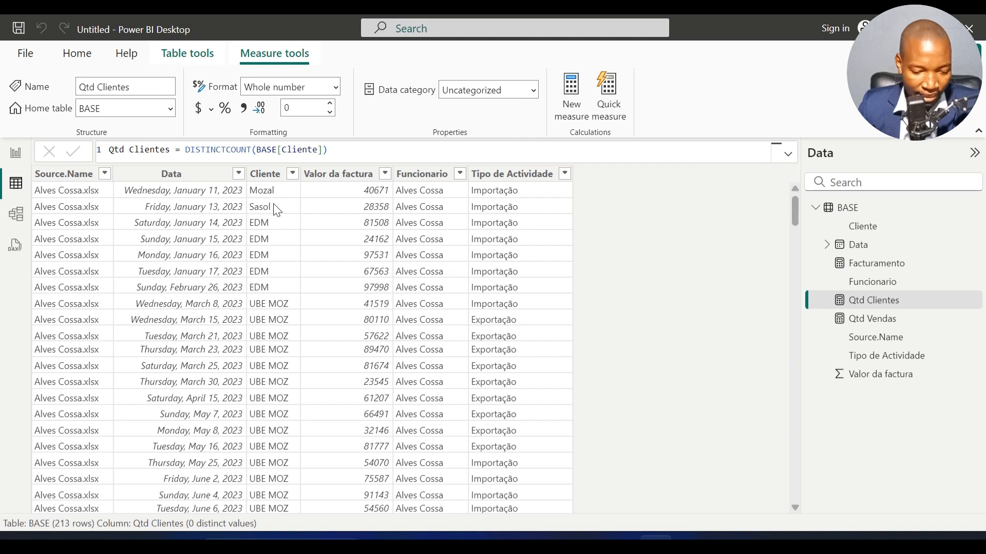
left_click(271, 261)
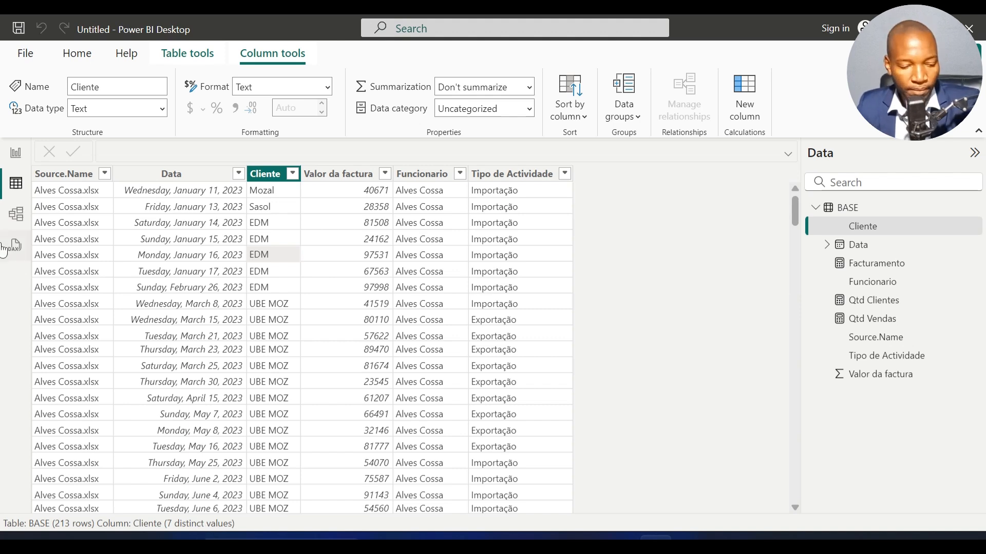
left_click(15, 153)
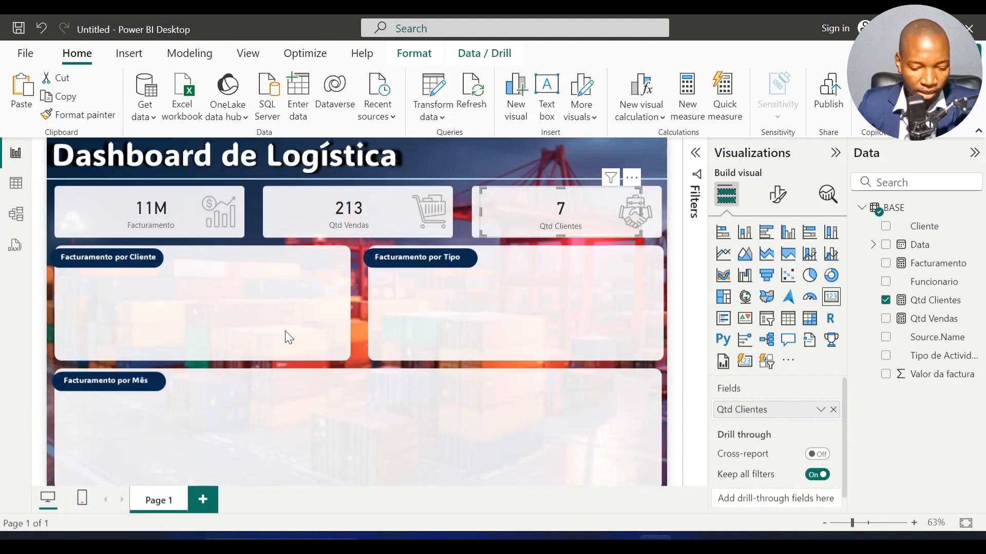
Step: Fill the Facturamento por Cliente panel with a stacked column chart that has Cliente on the X-axis and Facturamento on the Y-axis
left_click(285, 333)
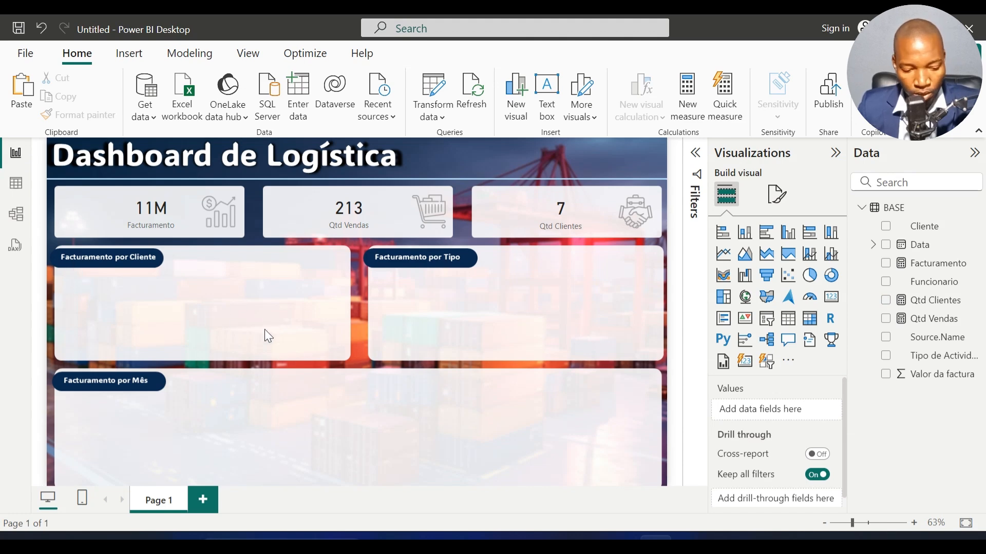
left_click(744, 233)
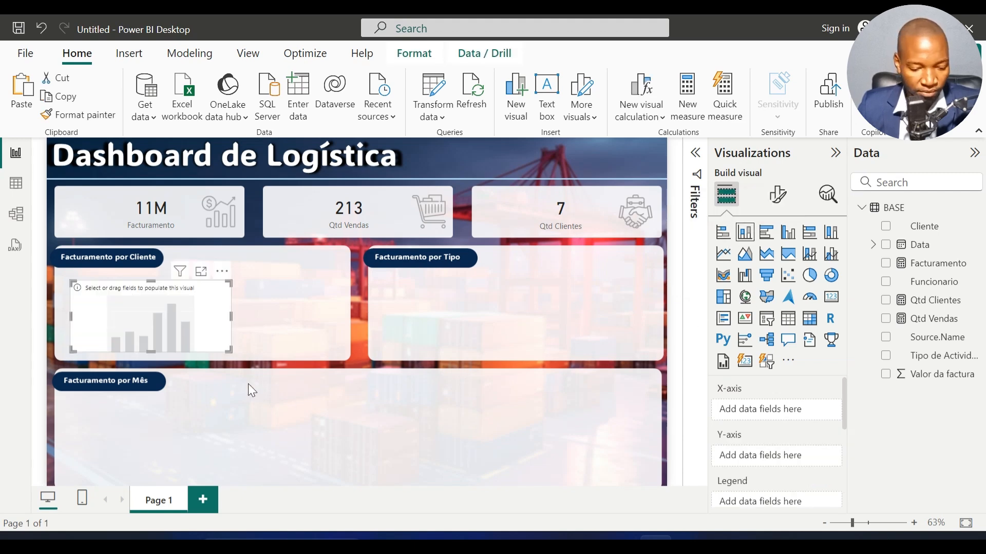
left_click_drag(108, 295, 98, 285)
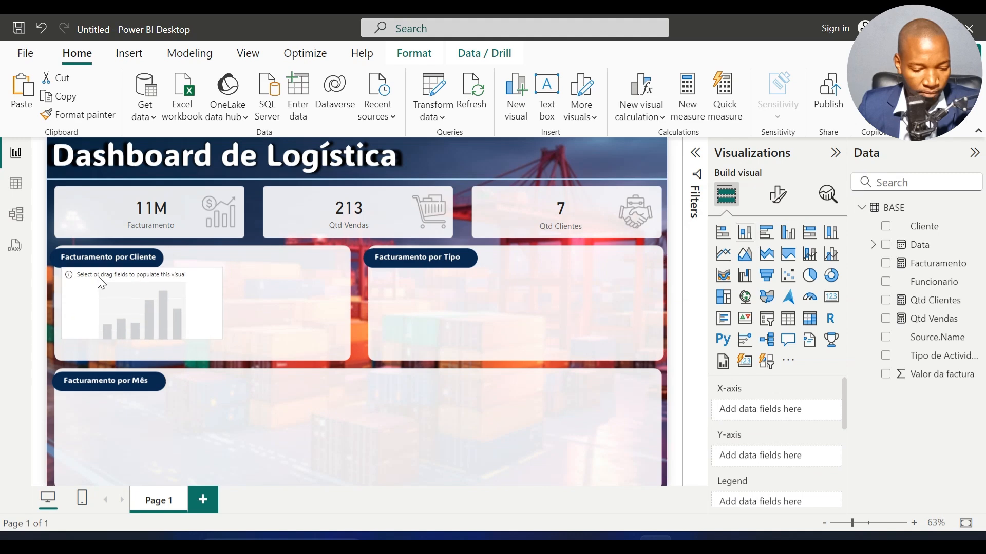
left_click_drag(217, 340, 343, 357)
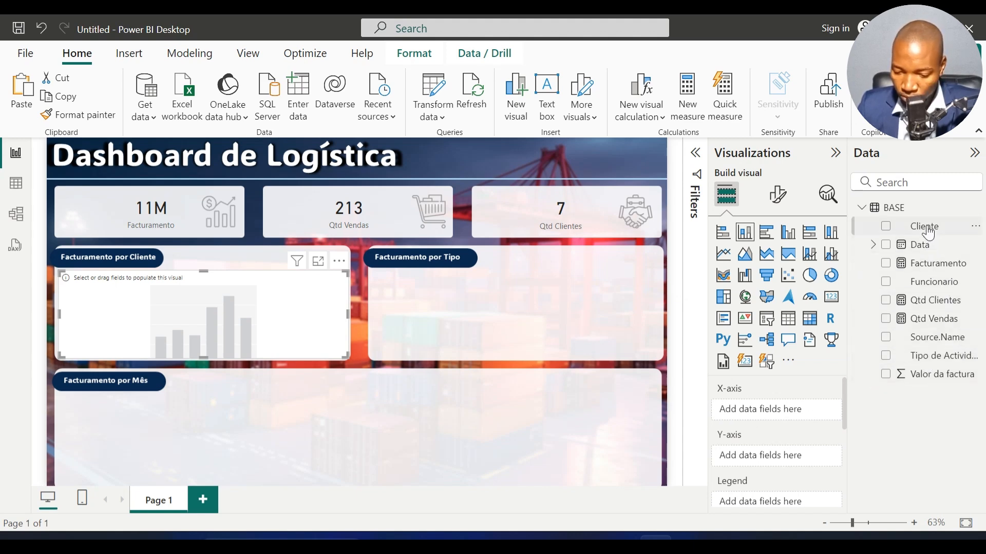
left_click_drag(928, 234, 779, 411)
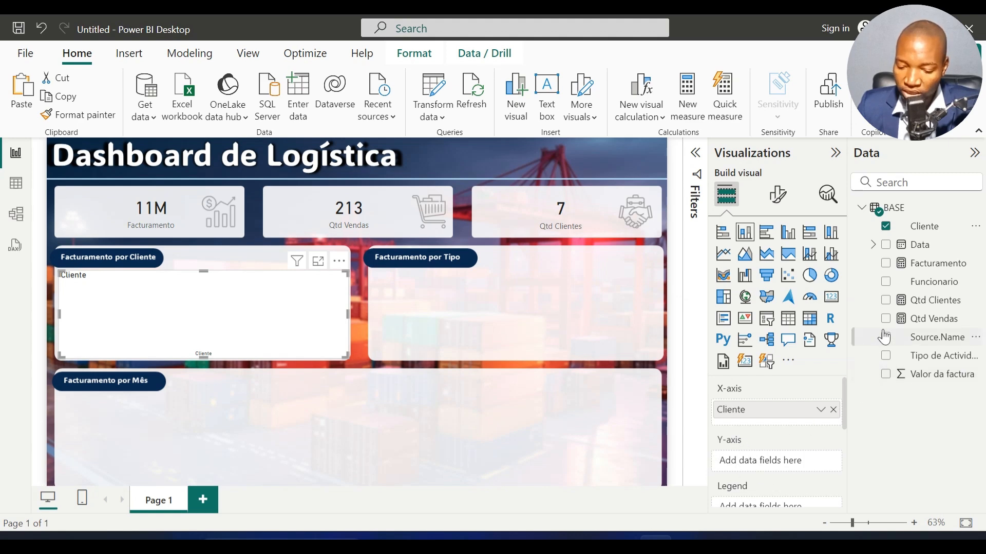
left_click_drag(927, 263, 782, 461)
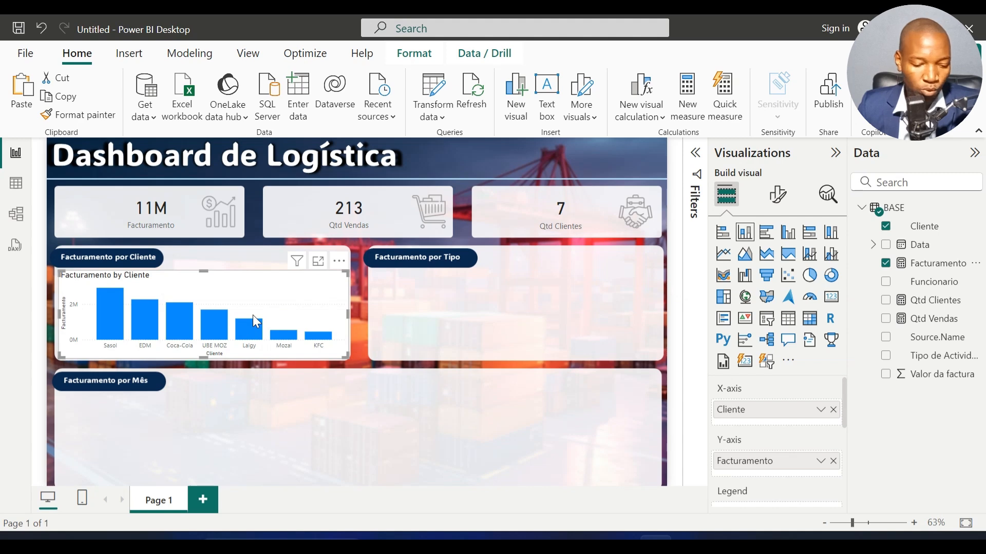
Step: Turn off the background of the column chart in the Facturamento por Cliente panel
left_click(784, 202)
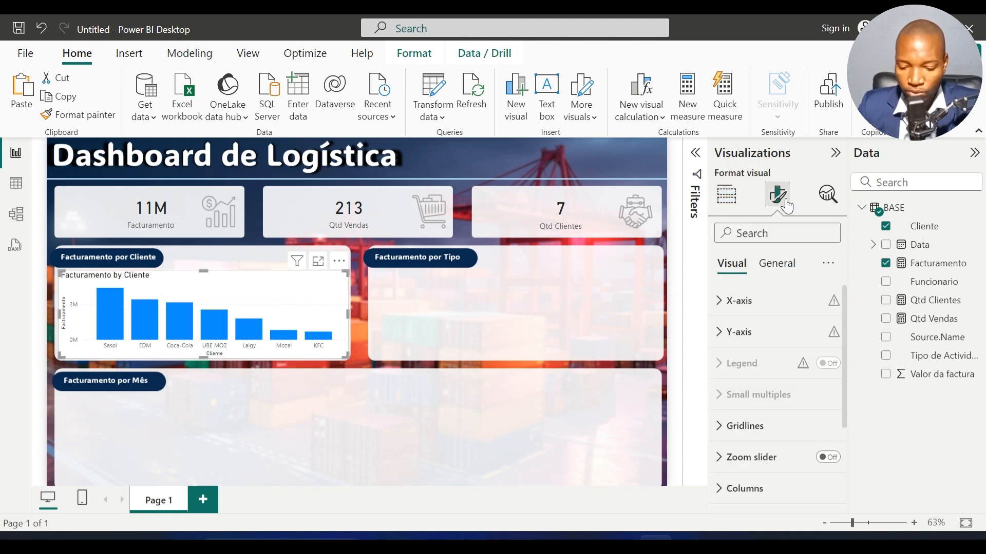
left_click(778, 266)
left_click(806, 371)
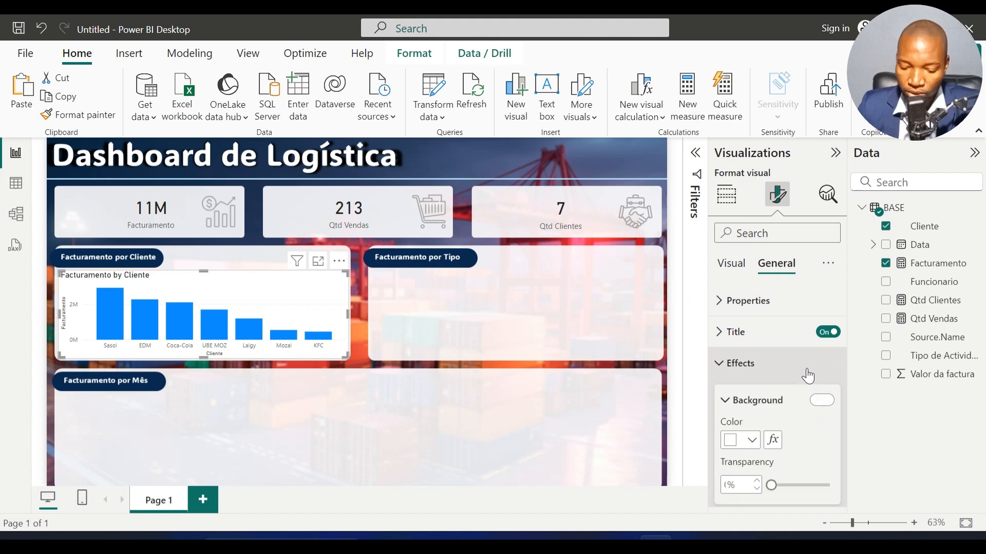
left_click(822, 401)
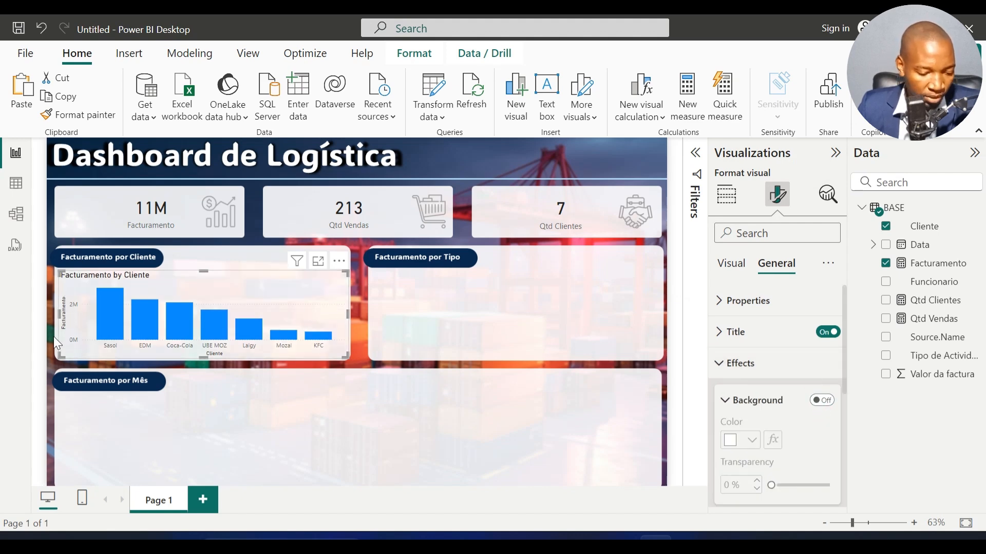
Step: Turn off the Y-axis values and the Y-axis title of the client column chart
left_click(729, 267)
left_click(739, 332)
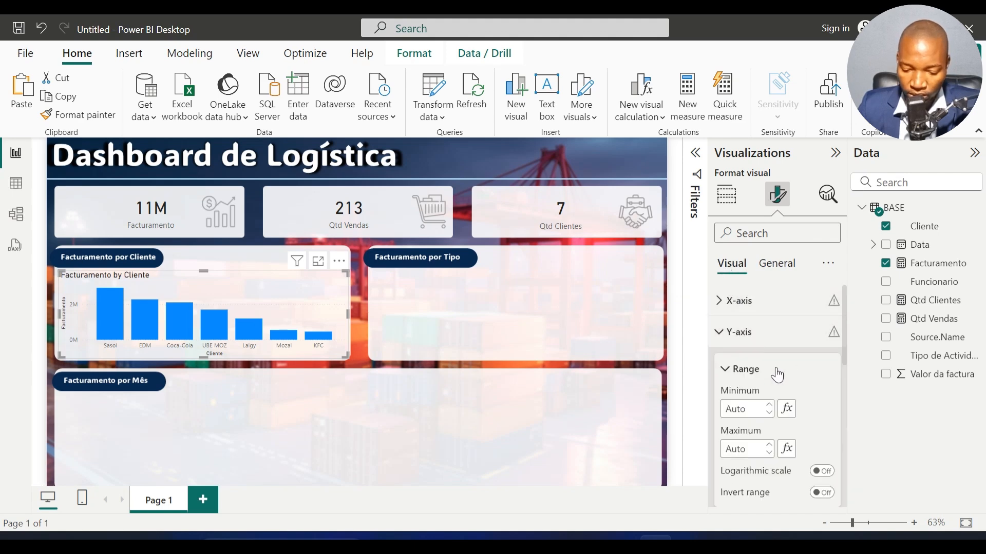
scroll(783, 390, "down", 3)
left_click(821, 375)
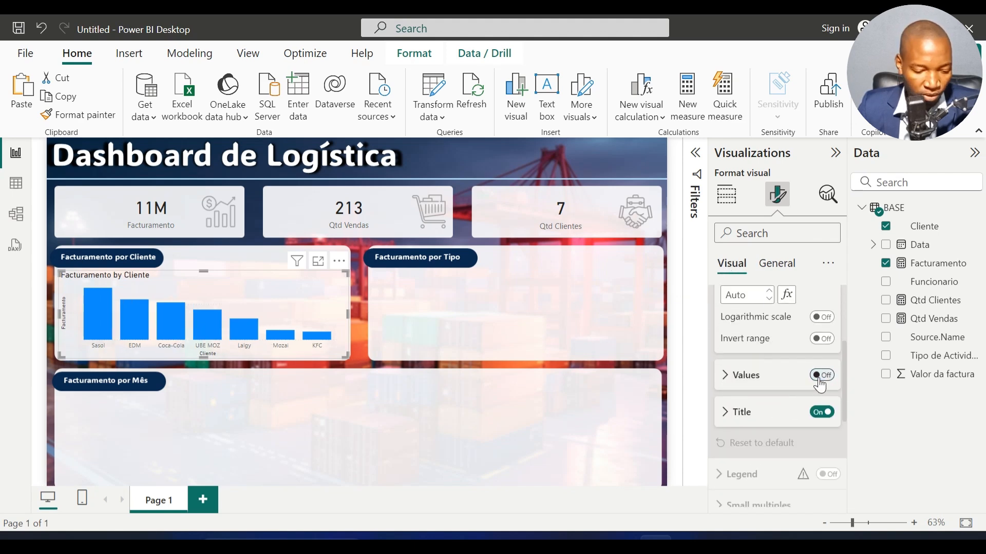
left_click(823, 413)
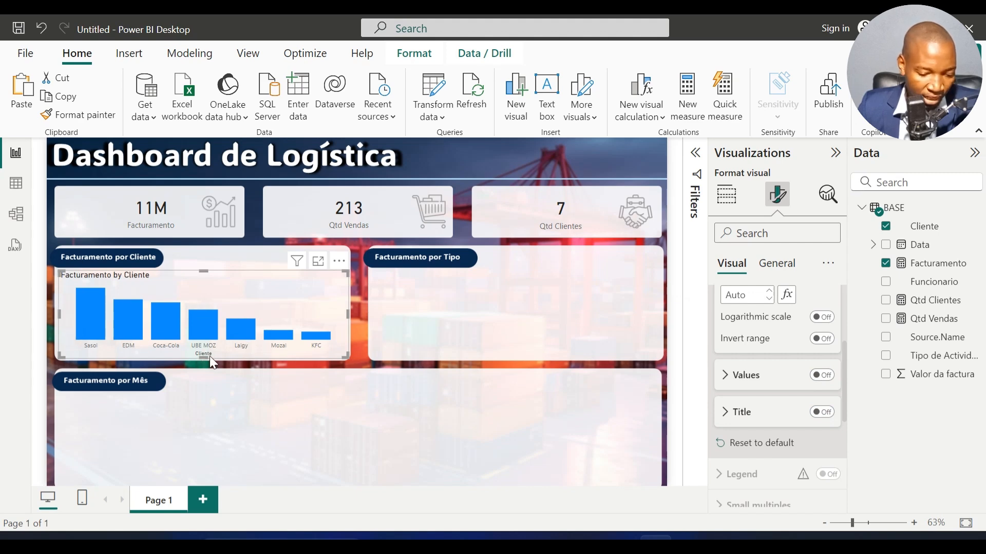
scroll(758, 337, "up", 3)
left_click(745, 333)
Step: Turn off the X-axis title and the chart title of the client column chart
left_click(739, 300)
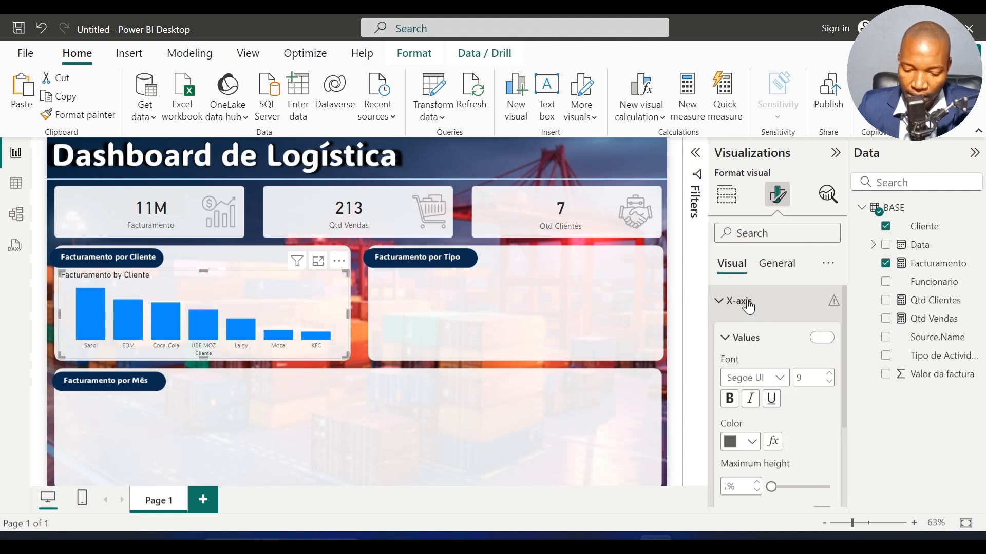
scroll(777, 350, "down", 3)
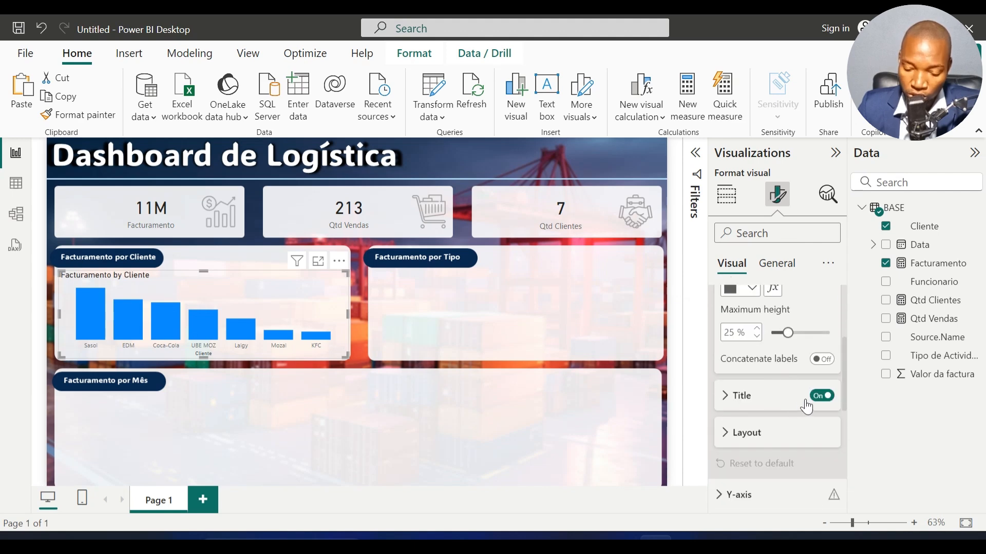
left_click(821, 397)
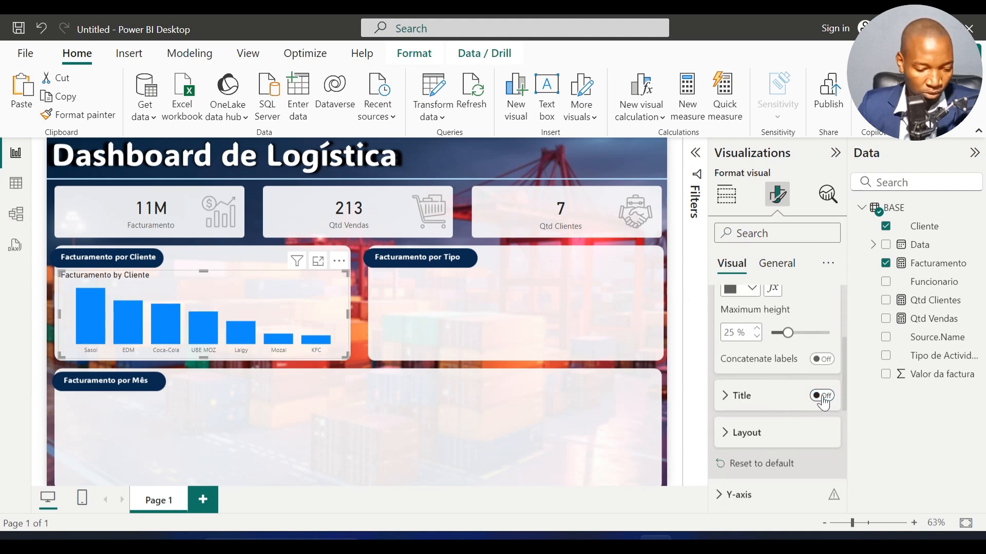
scroll(823, 403, "up", 3)
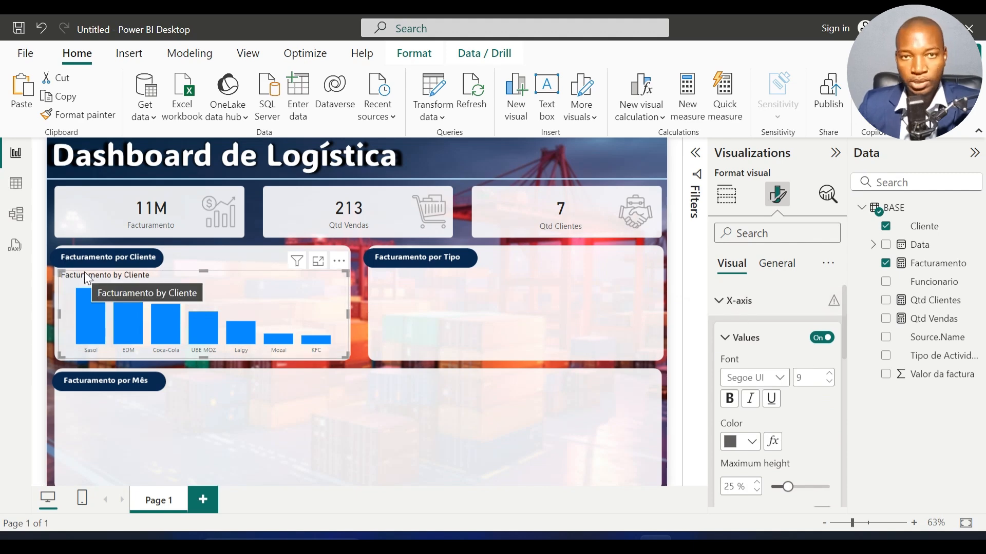
left_click(775, 264)
left_click(828, 336)
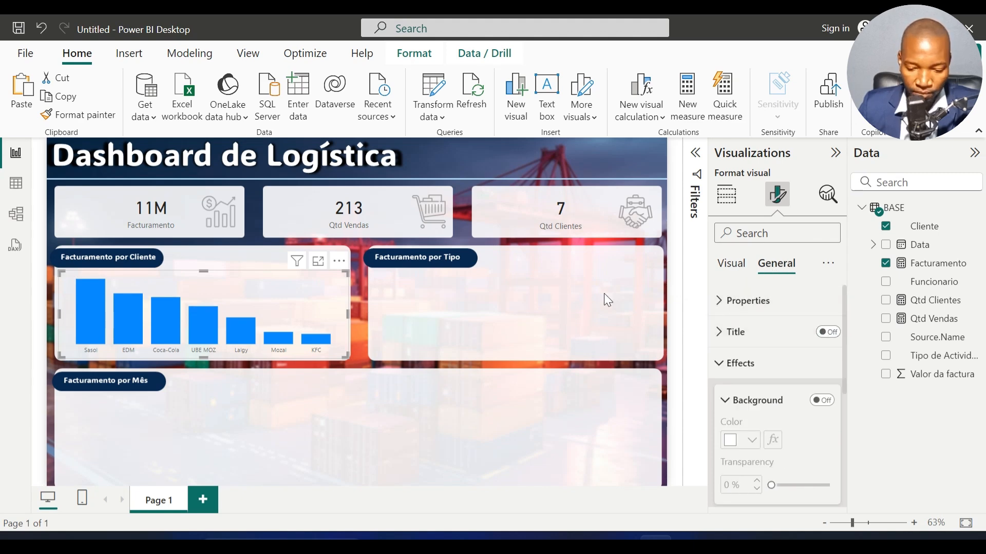
Step: Set the column colour of the client chart to the dark blue theme colour
left_click(731, 265)
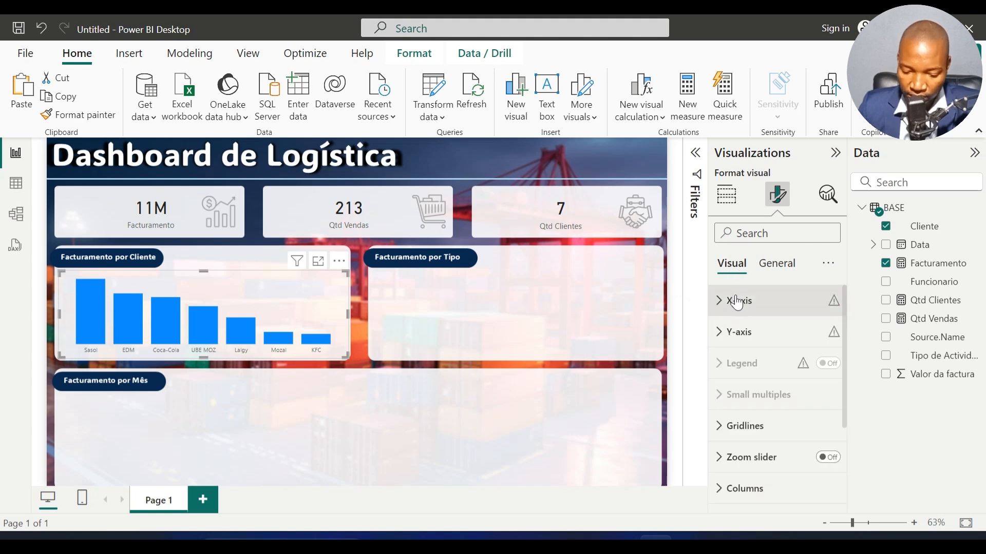
scroll(747, 416, "down", 2)
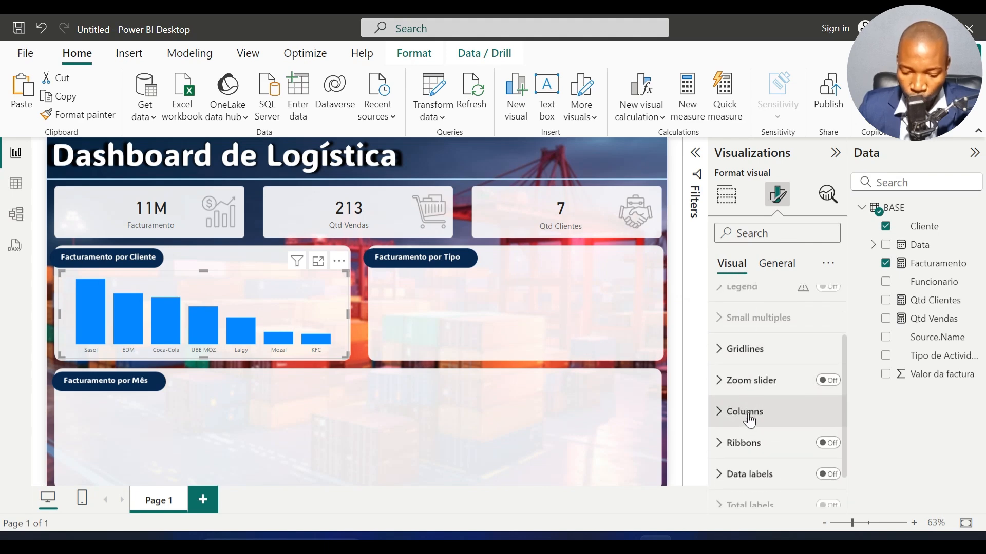
left_click(748, 415)
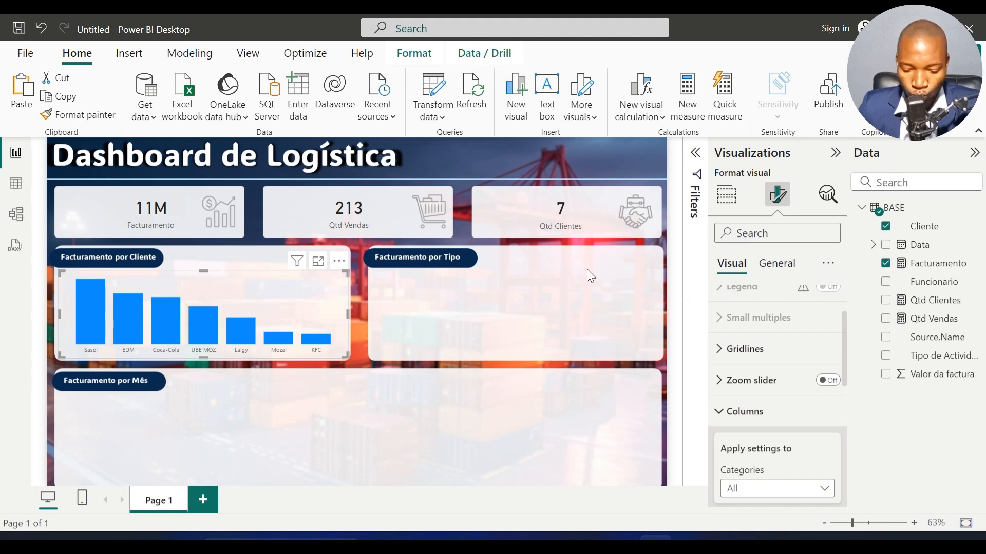
scroll(750, 424, "down", 4)
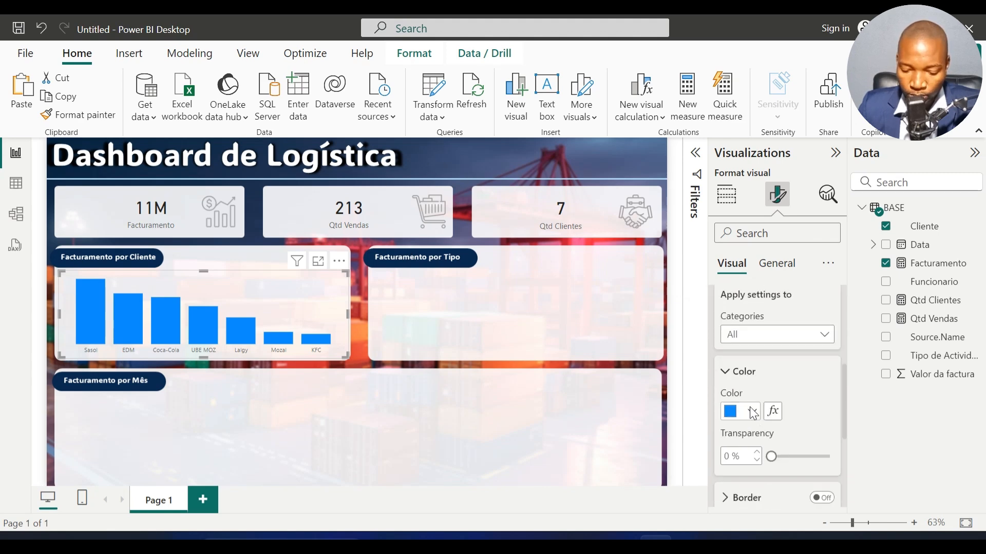
left_click(752, 412)
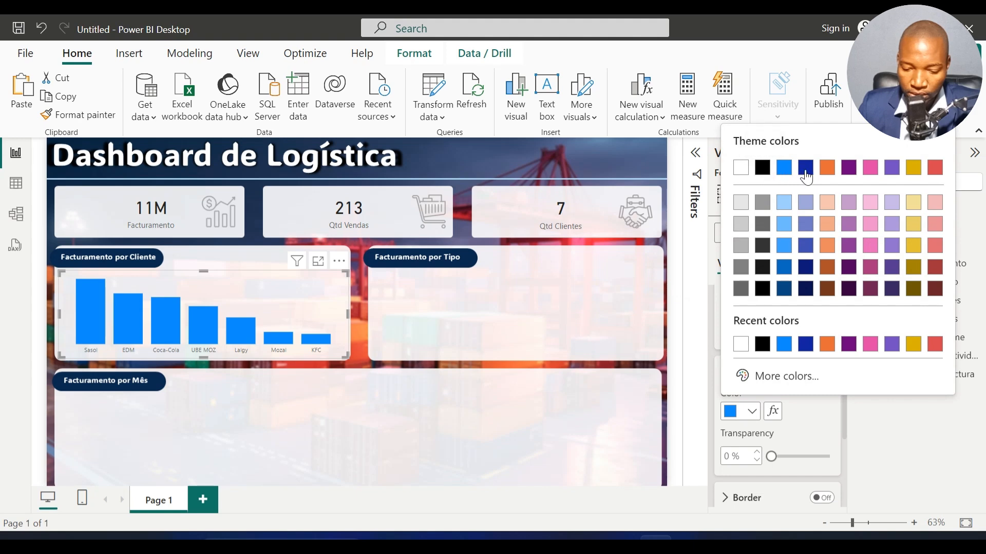
left_click(805, 168)
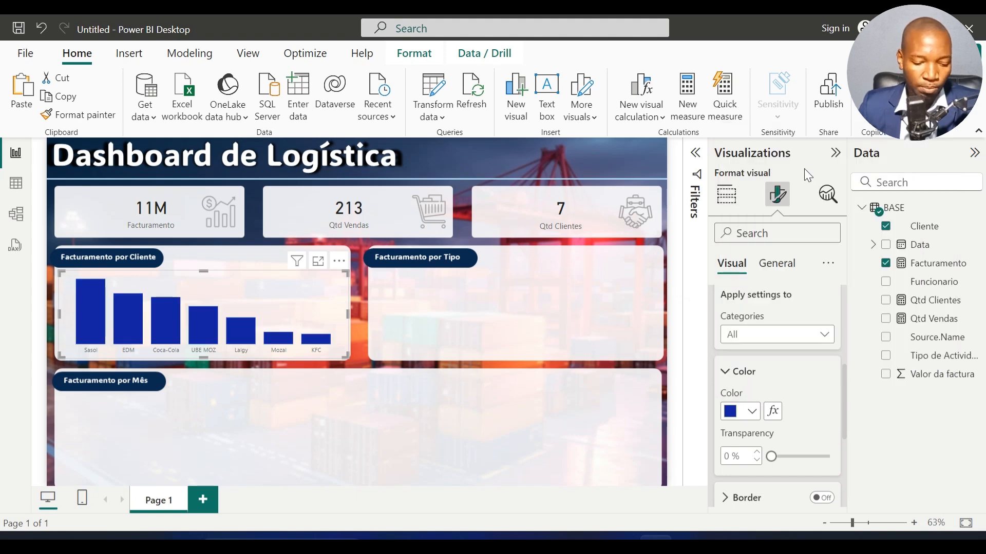
scroll(772, 383, "up", 3)
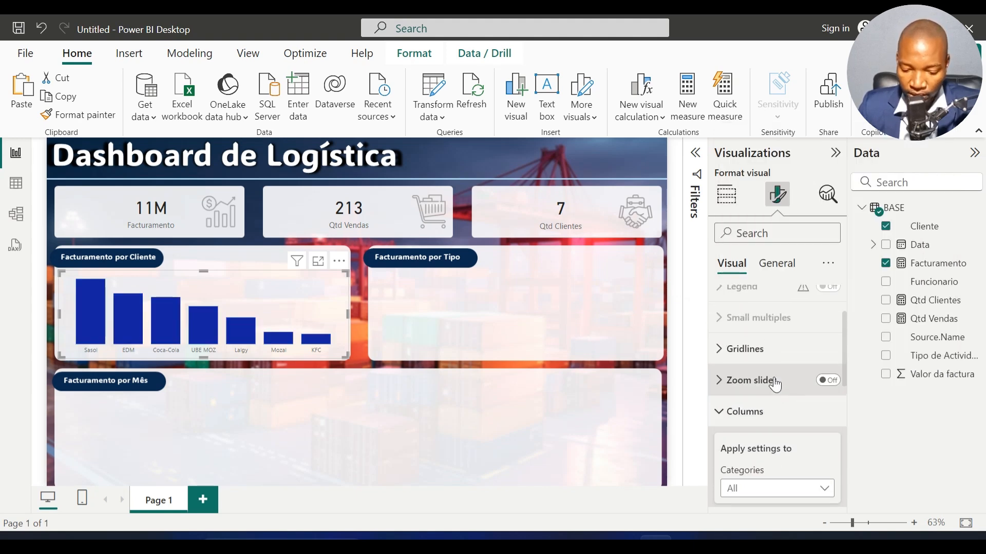
left_click(752, 411)
Step: Turn on the client chart's data labels and make their values bold at font size 14
scroll(752, 409, "down", 1)
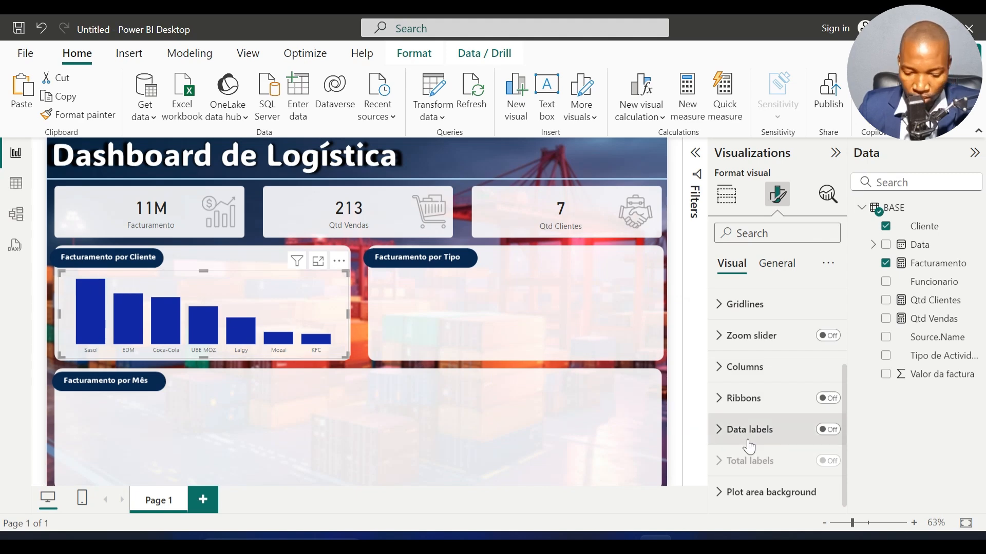
left_click(826, 432)
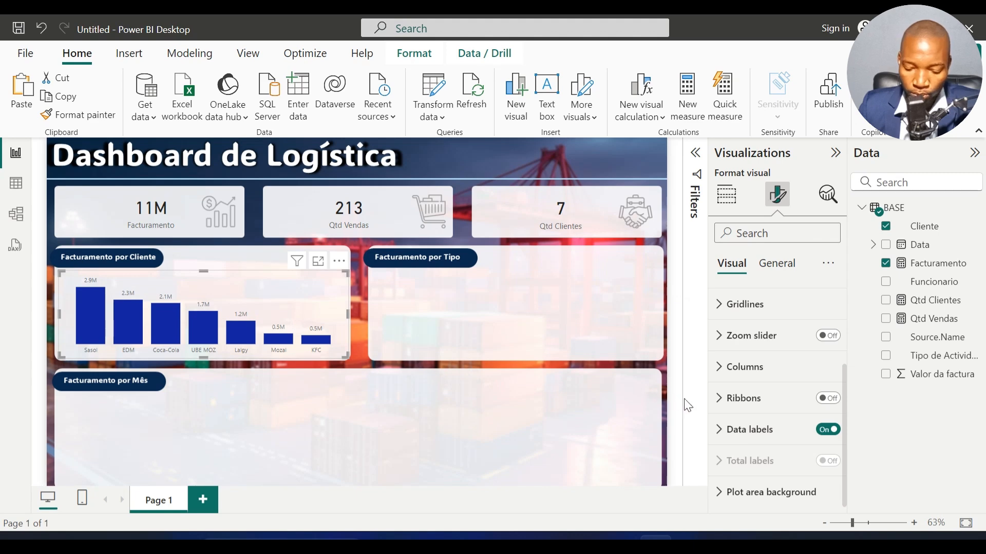
left_click(750, 429)
scroll(752, 421, "down", 3)
scroll(755, 411, "down", 5)
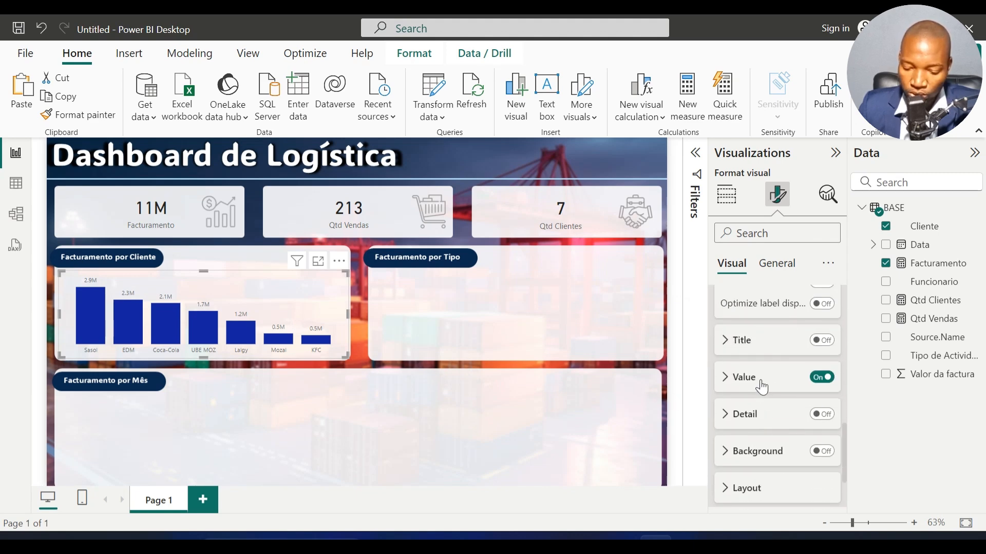
left_click(761, 387)
scroll(757, 390, "down", 2)
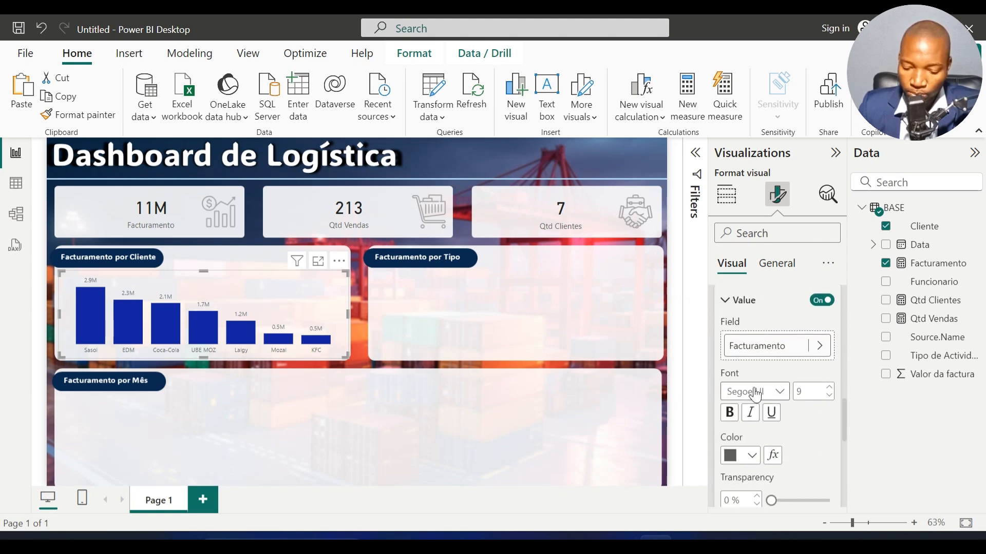
left_click(733, 413)
left_click(829, 387)
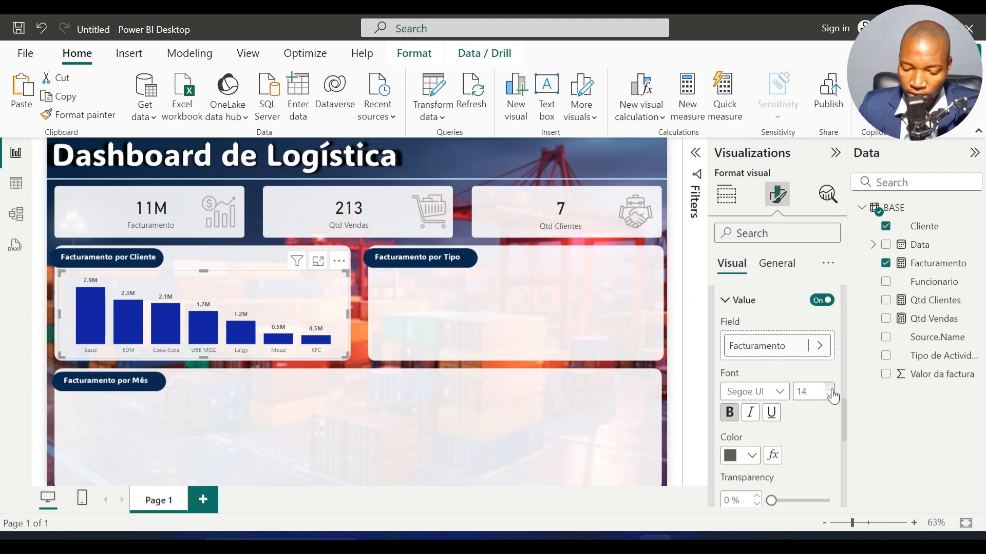
Step: Make the X-axis values of the client column chart bold at font size 14
scroll(777, 383, "up", 6)
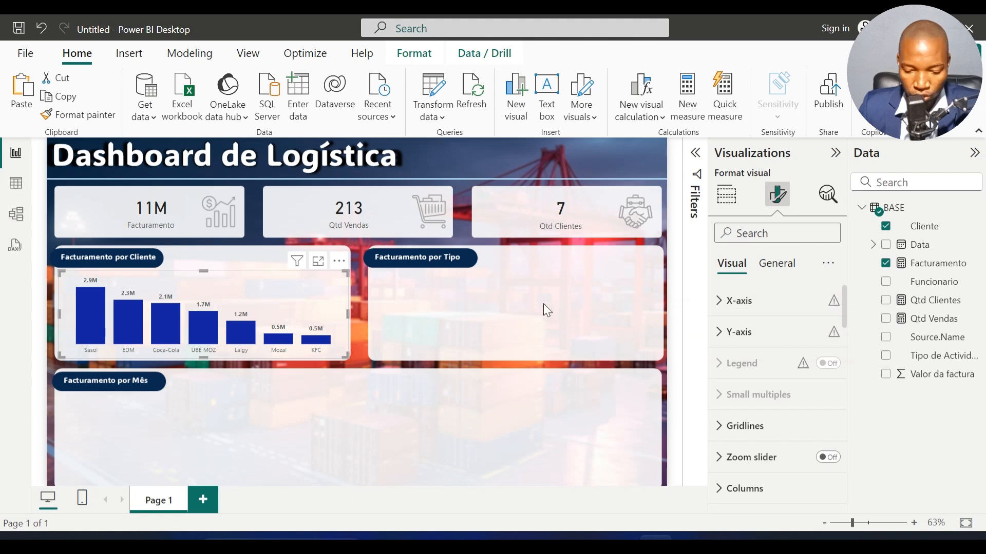
left_click(728, 303)
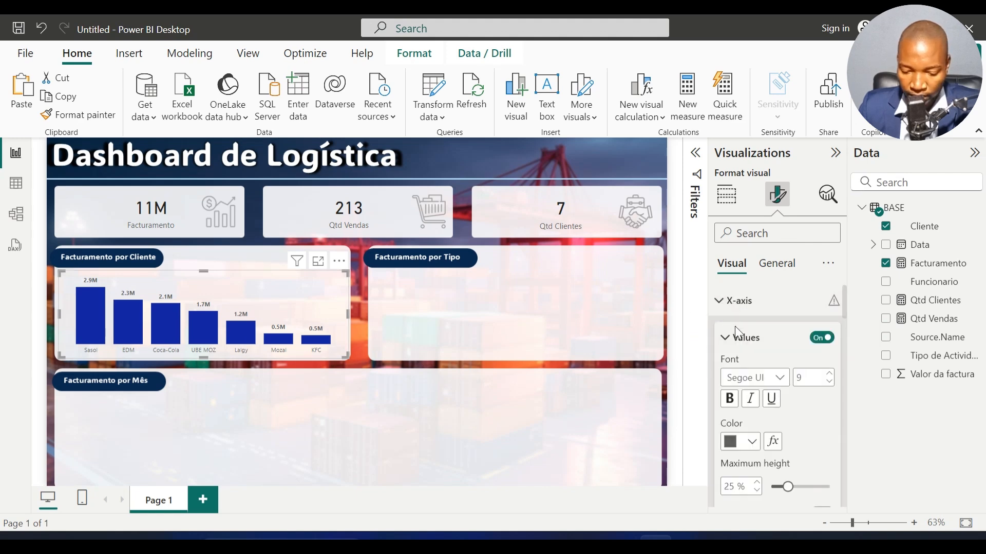
left_click(739, 398)
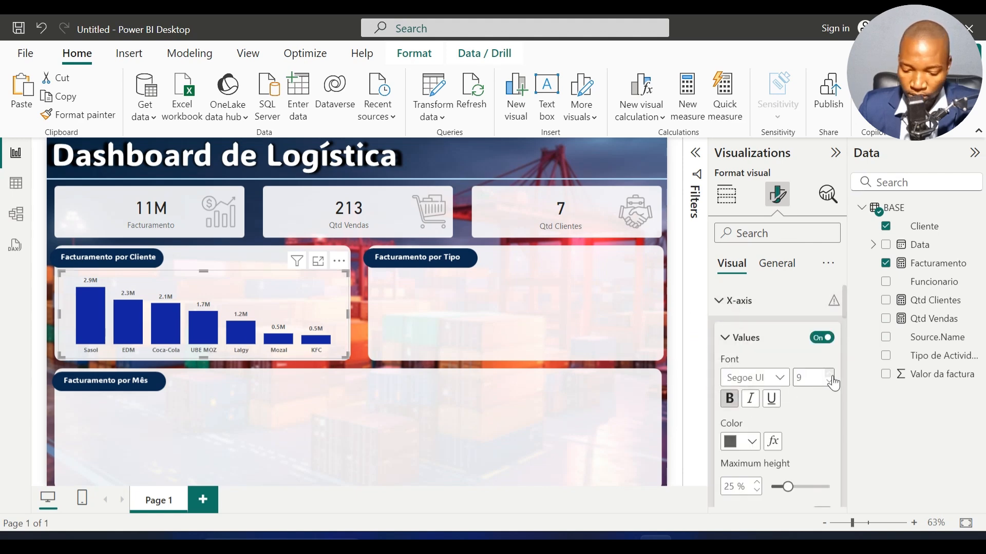
left_click(831, 376)
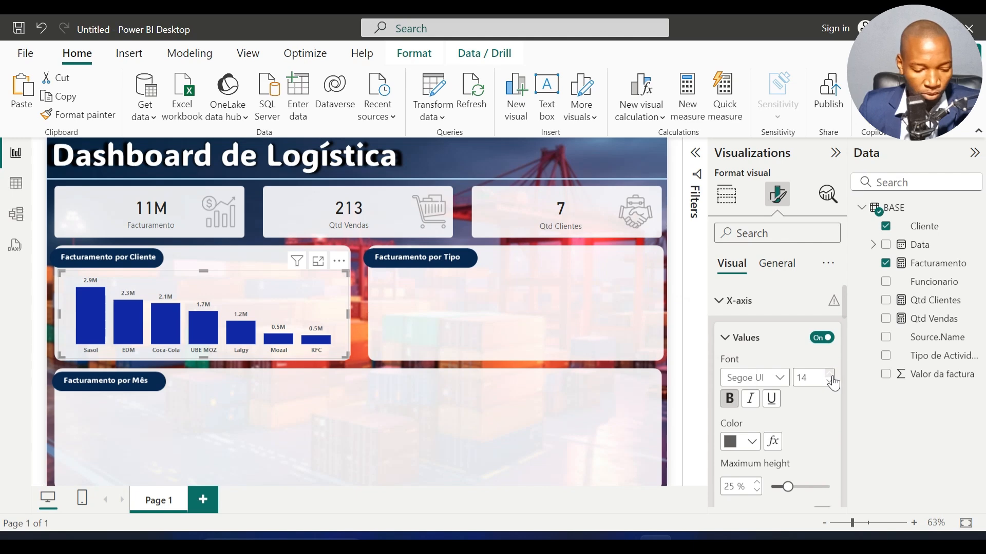
left_click(360, 328)
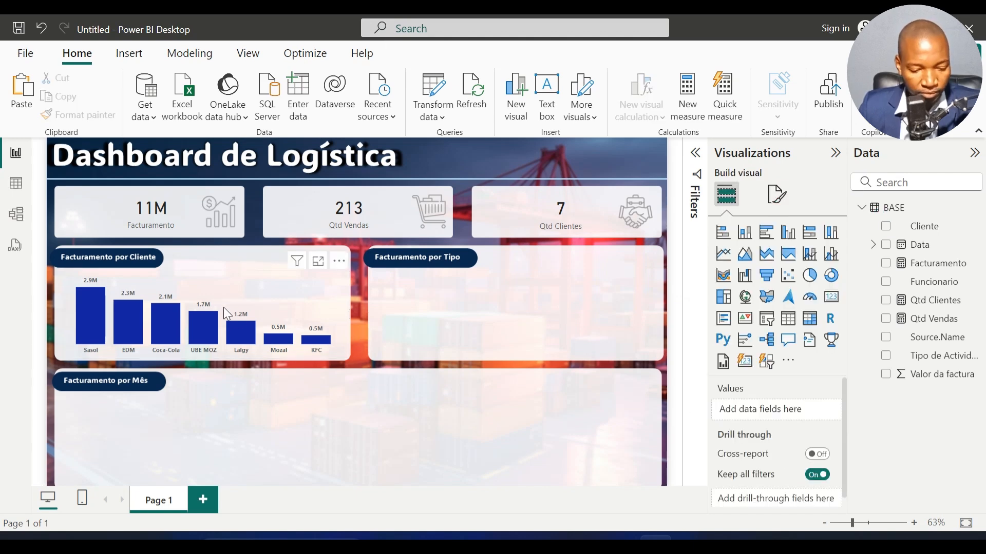
Step: Copy the client column chart into the Facturamento por Tipo panel and convert the copy to a donut chart
left_click(232, 288)
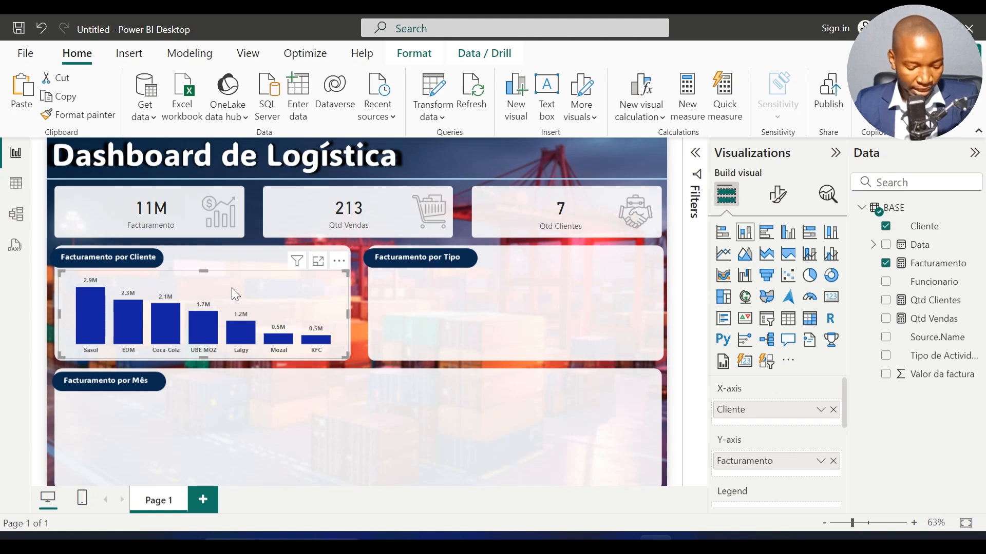
left_click_drag(227, 288, 518, 289)
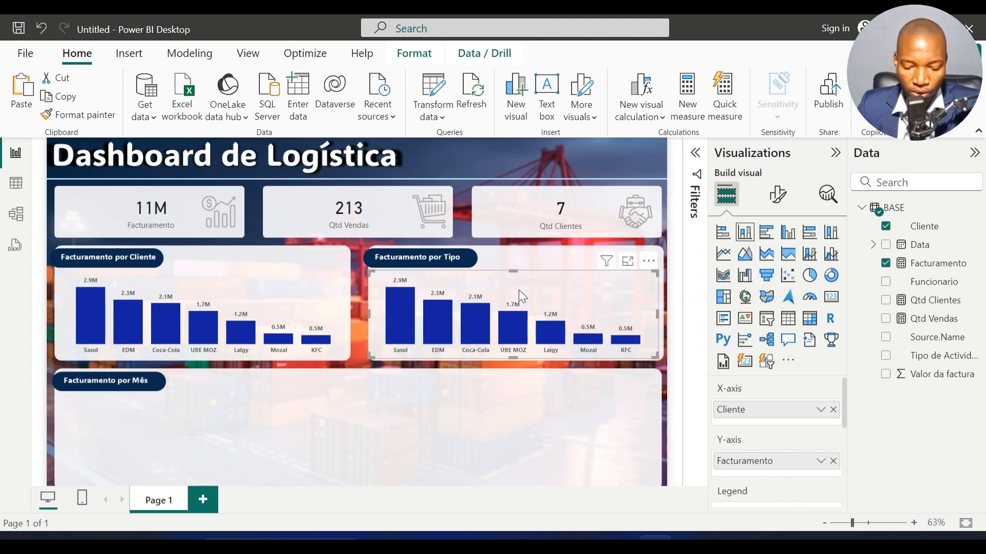
left_click(830, 278)
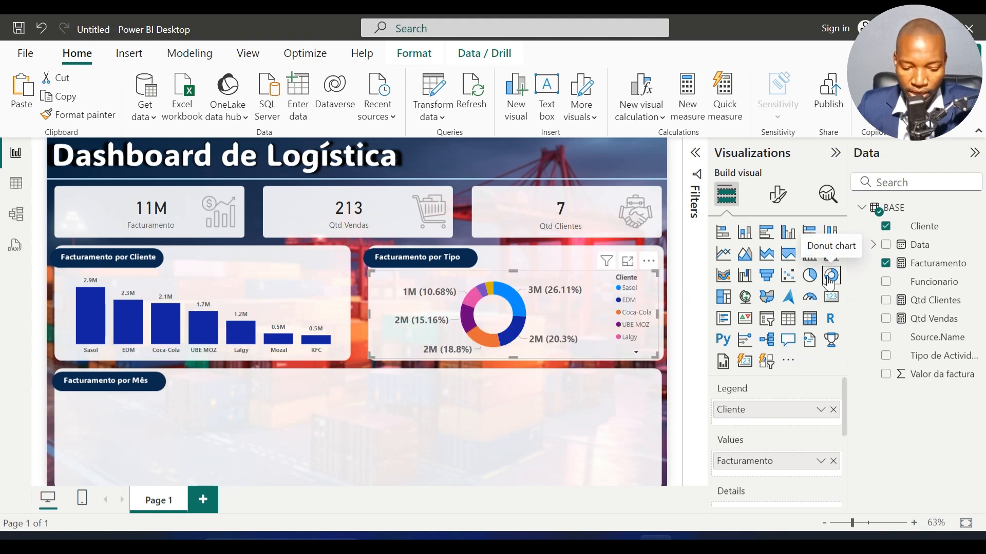
Step: Replace Cliente with Tipo de Actividade as the legend field of the donut chart
left_click(833, 409)
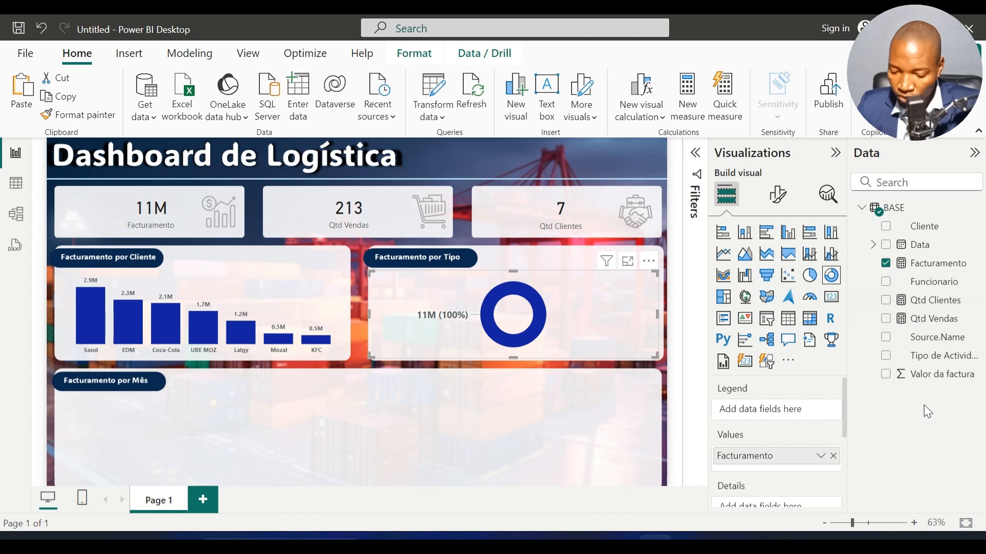
left_click_drag(942, 355, 781, 410)
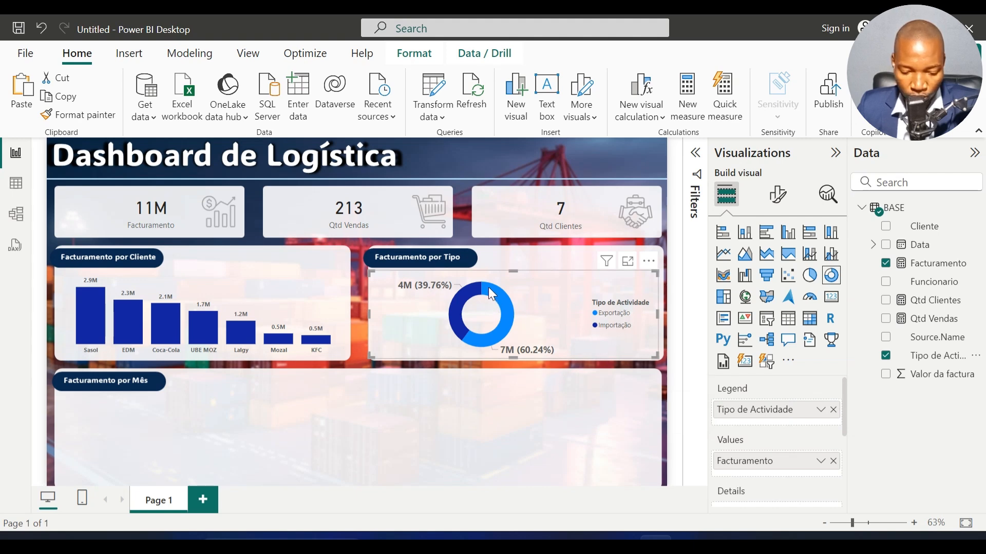
mouse_move(507, 301)
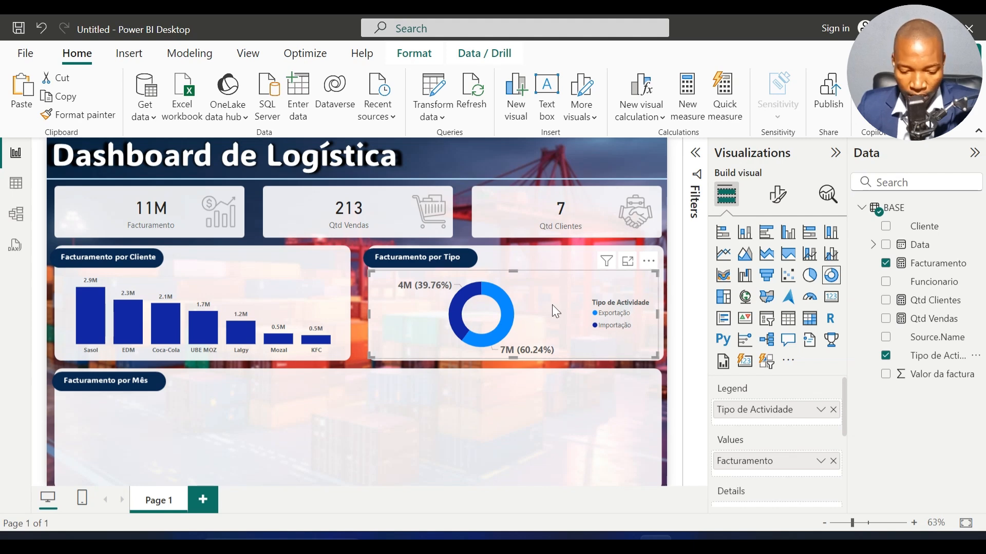
Step: Set the donut chart's detail label contents to Category, percent of total and turn off its legend
left_click(780, 200)
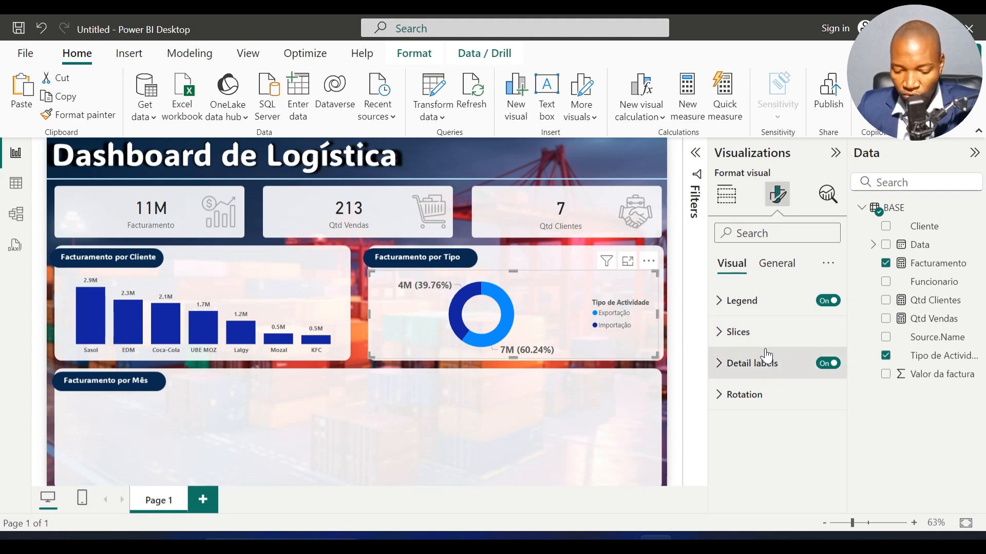
left_click(752, 368)
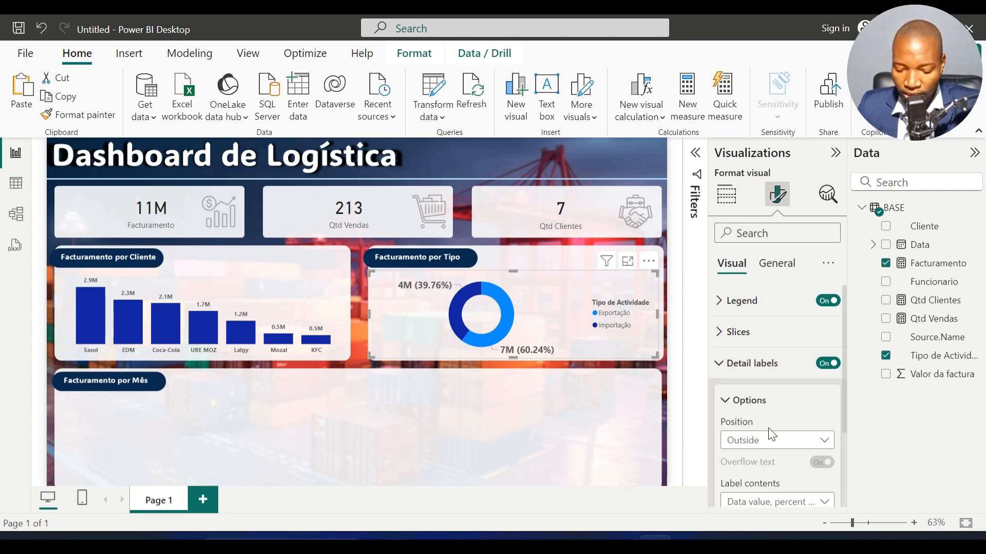
scroll(769, 433, "down", 2)
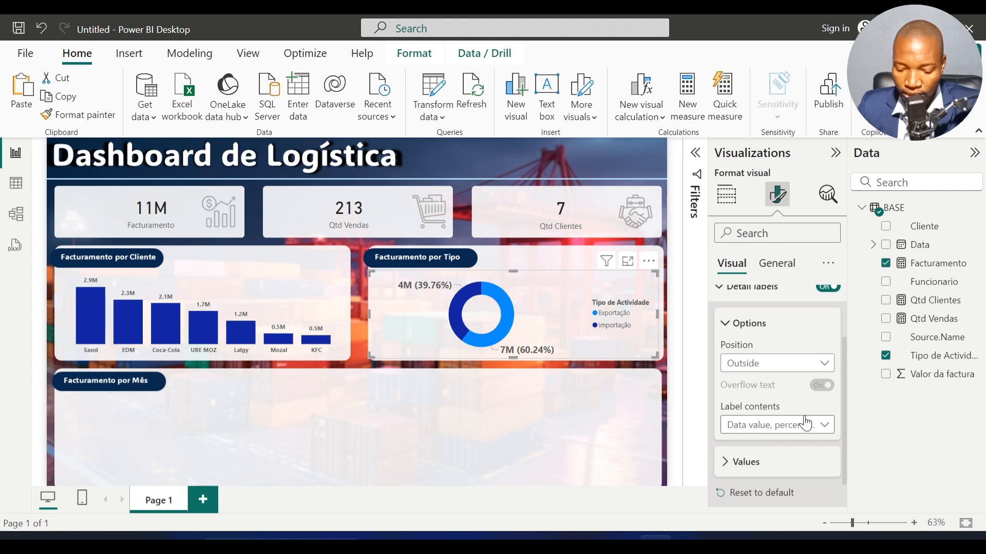
left_click(819, 424)
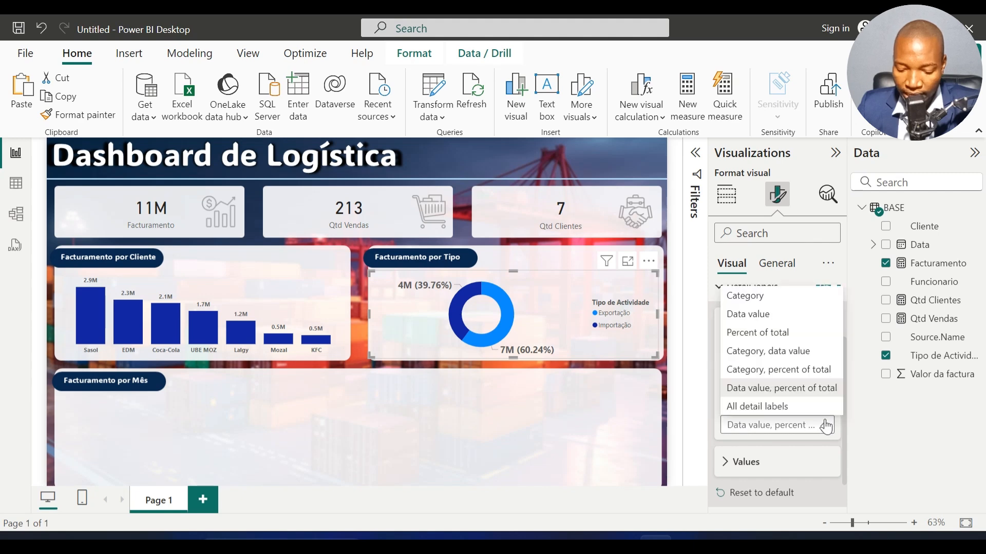
left_click(773, 371)
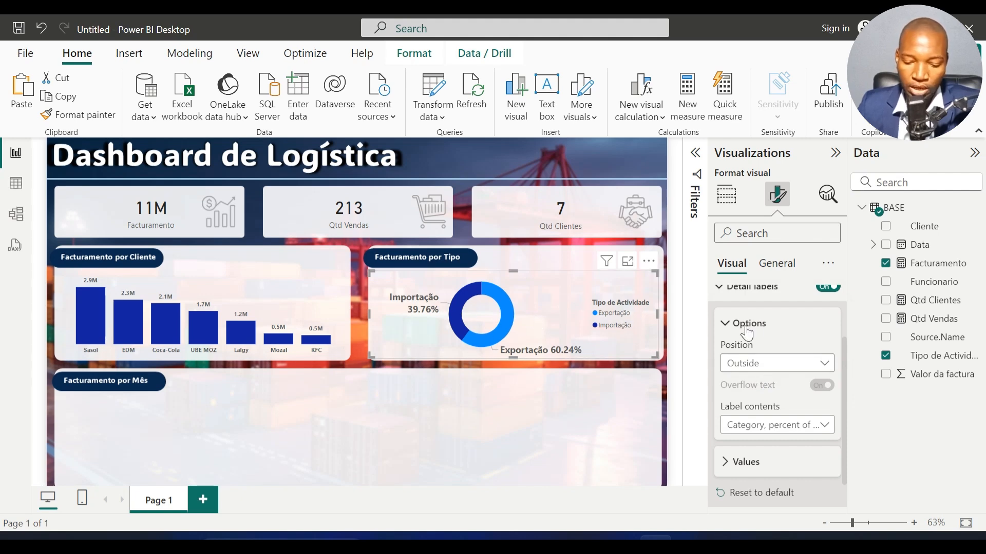
scroll(749, 331, "up", 2)
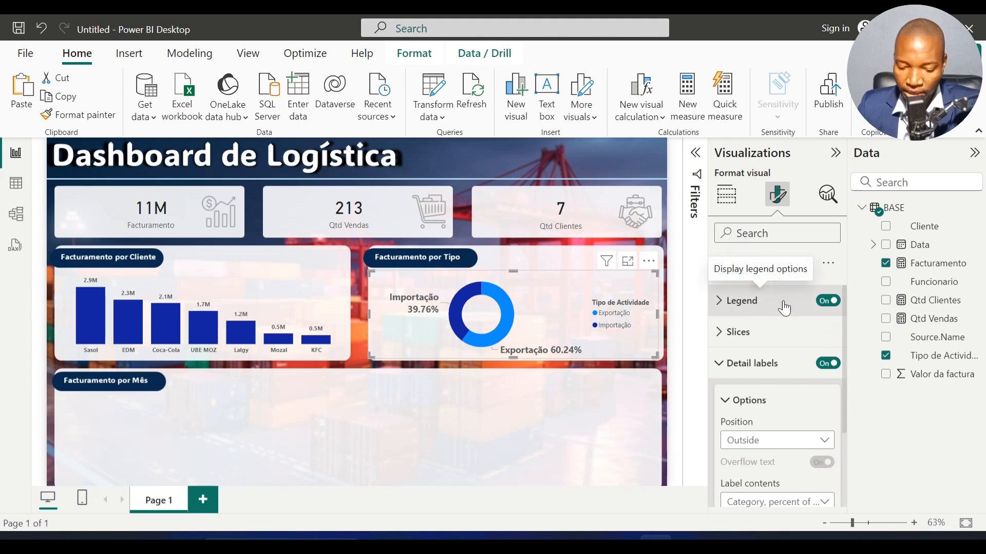
left_click(828, 302)
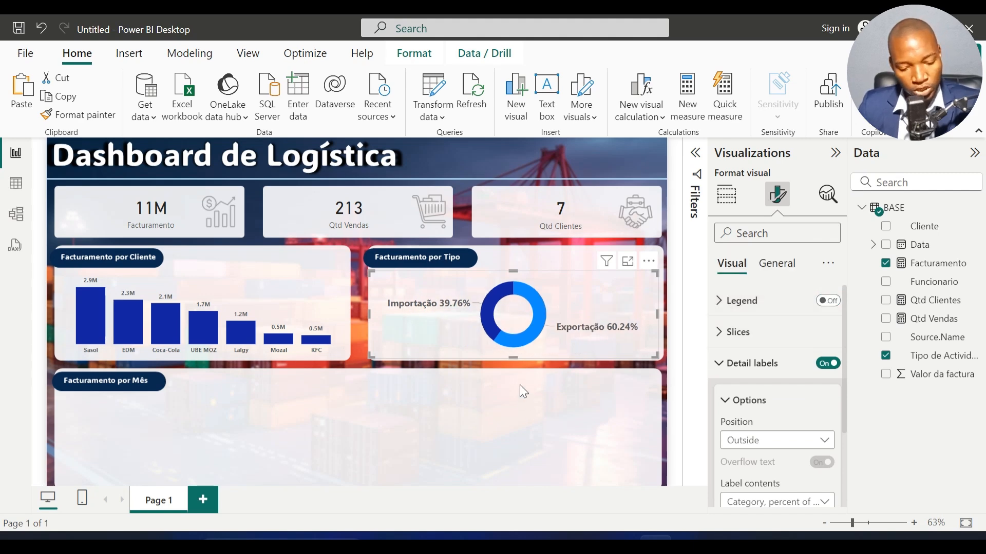
left_click(524, 416)
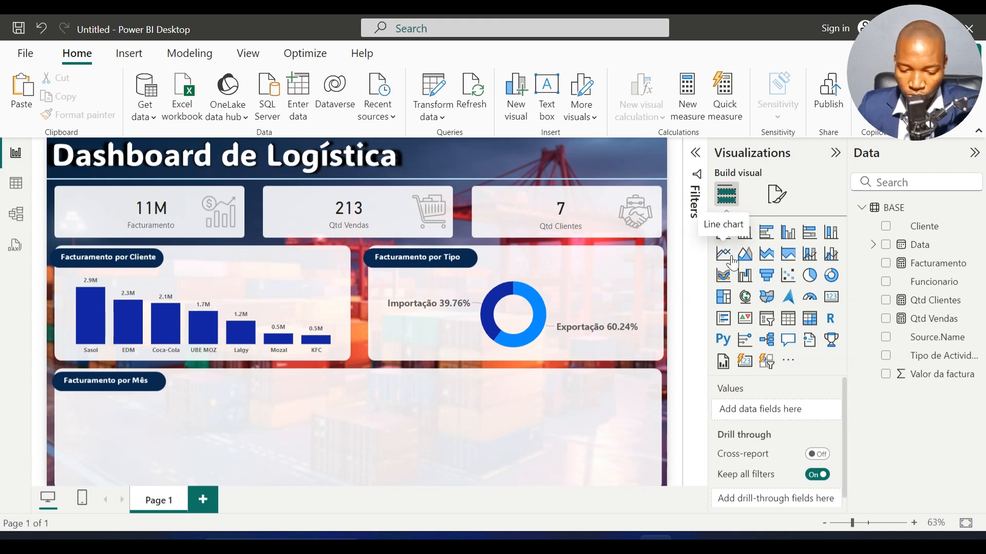
left_click_drag(733, 262, 283, 427)
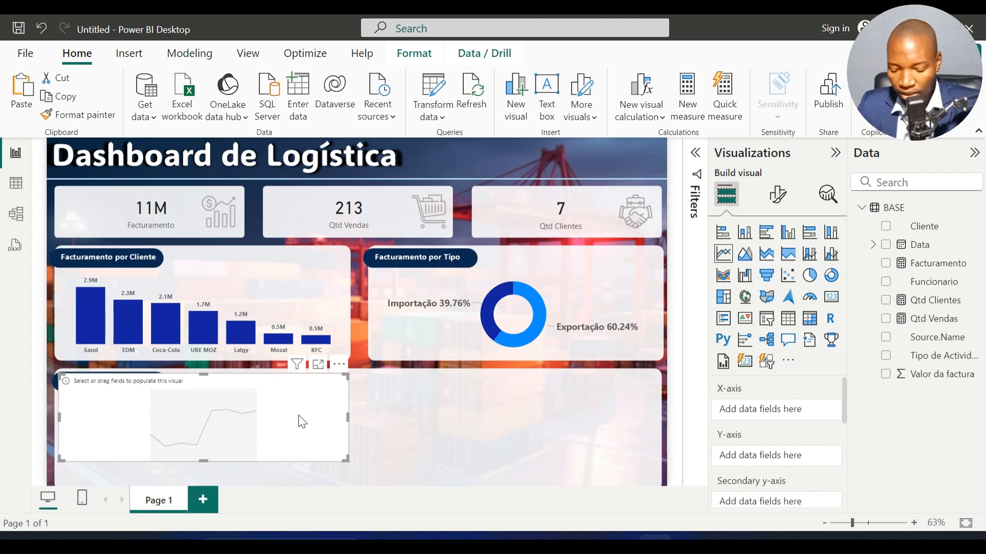
key("Delete")
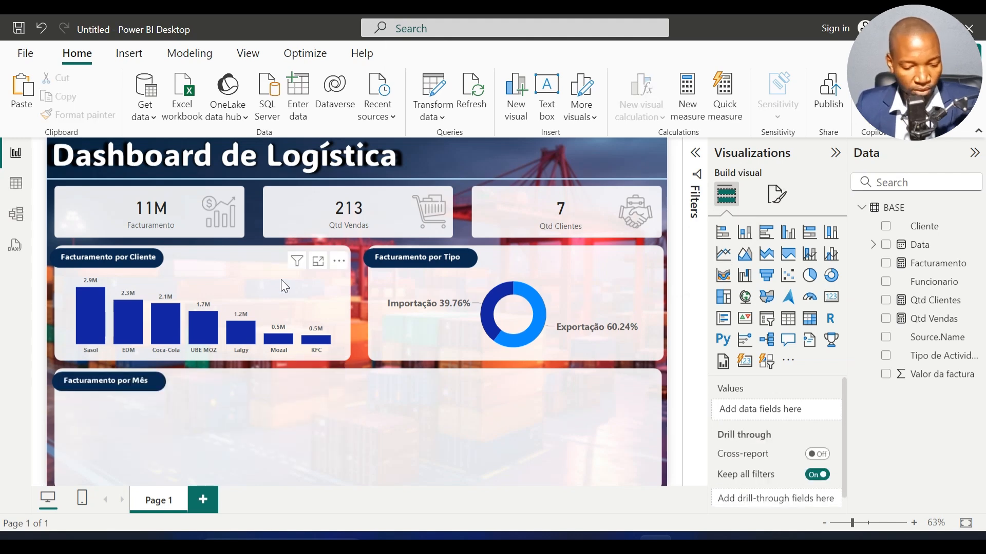
Step: Copy the client column chart into the Facturamento por Mês panel
left_click(281, 280)
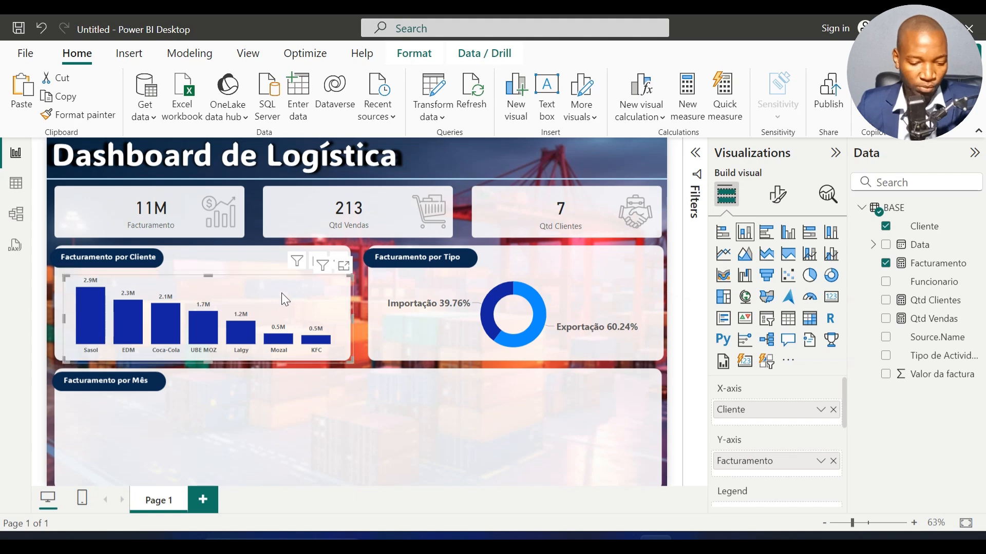
left_click_drag(281, 281, 279, 402)
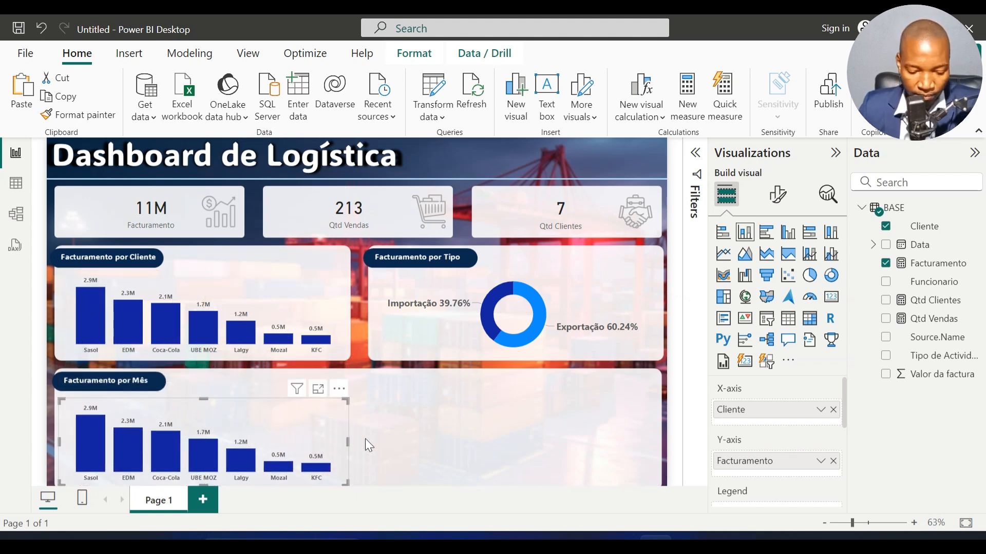
Step: Widen the copied column chart to span the Facturamento por Mês panel and convert it to a line chart
left_click_drag(349, 442, 652, 451)
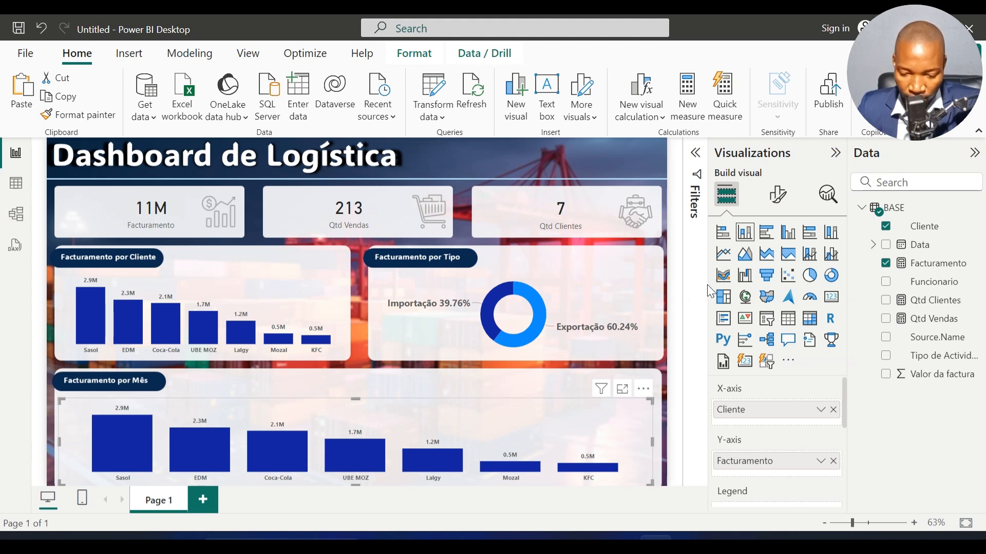
left_click(722, 259)
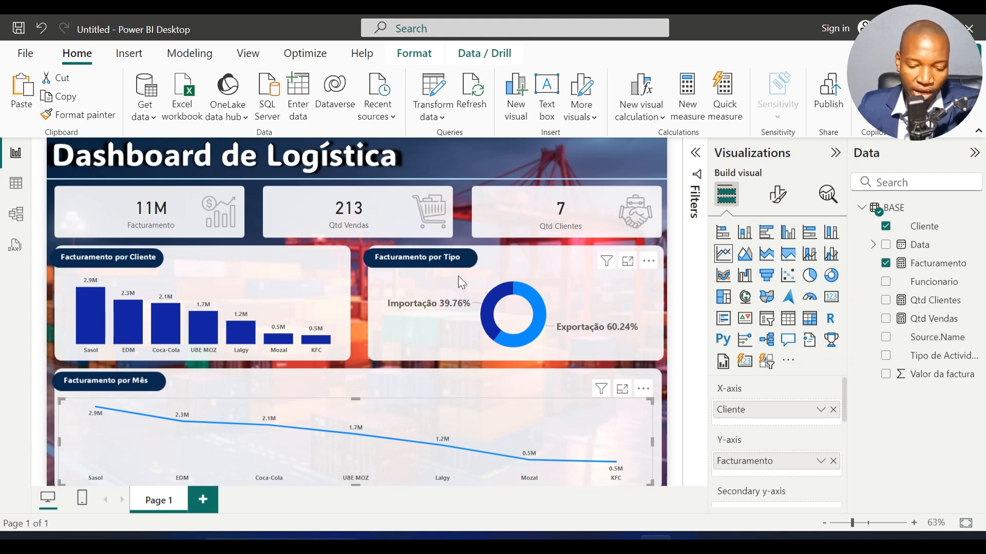
Step: Try converting the Facturamento por Tipo donut chart to a stacked bar chart and undo the conversion
left_click(568, 279)
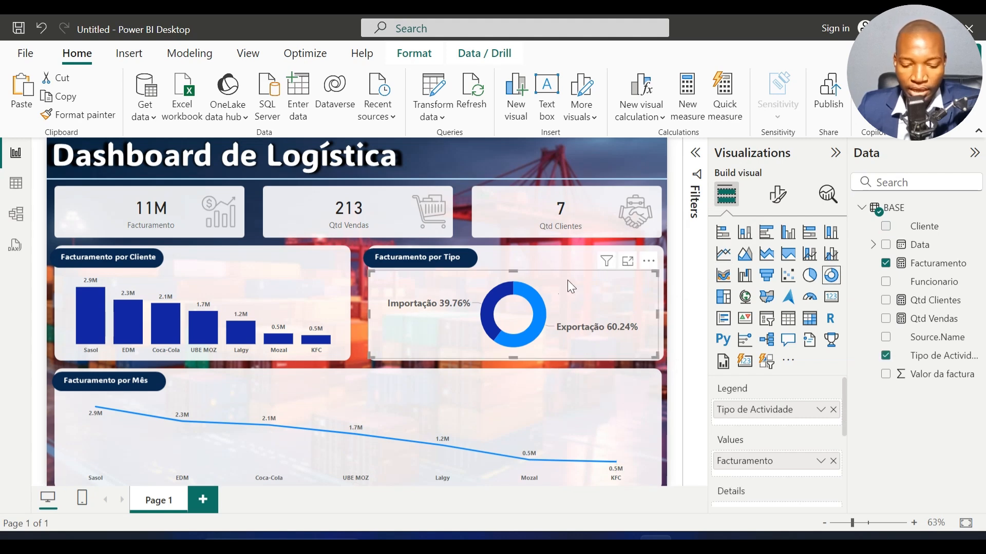
left_click(722, 232)
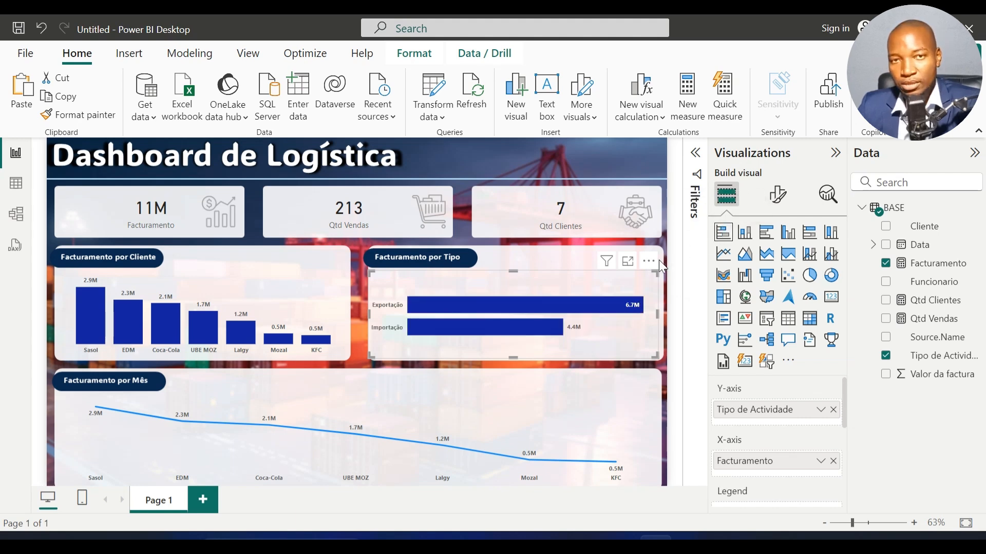
left_click(41, 29)
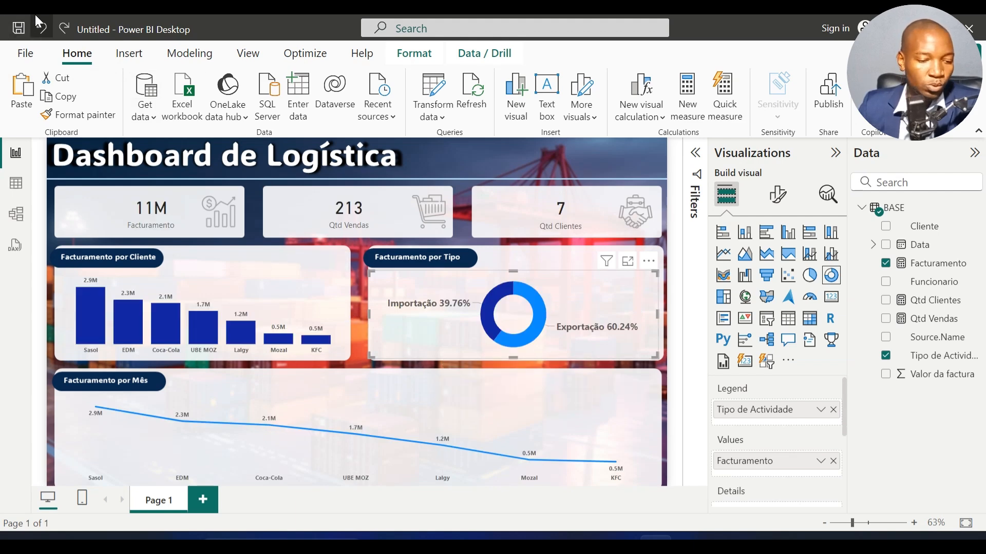
Step: Replace Cliente with Data on the line chart's X-axis and keep only the Month level of the date hierarchy
left_click(258, 399)
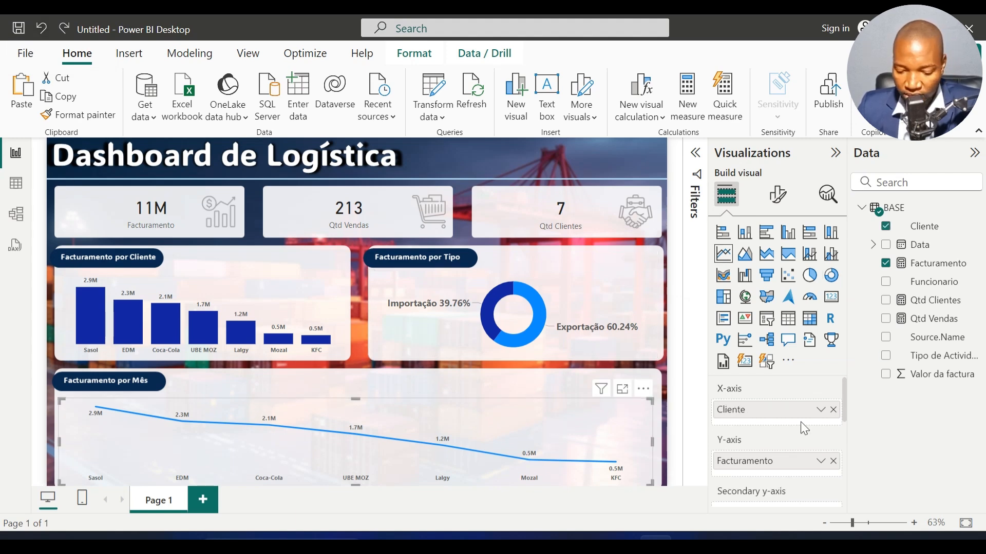
left_click(834, 409)
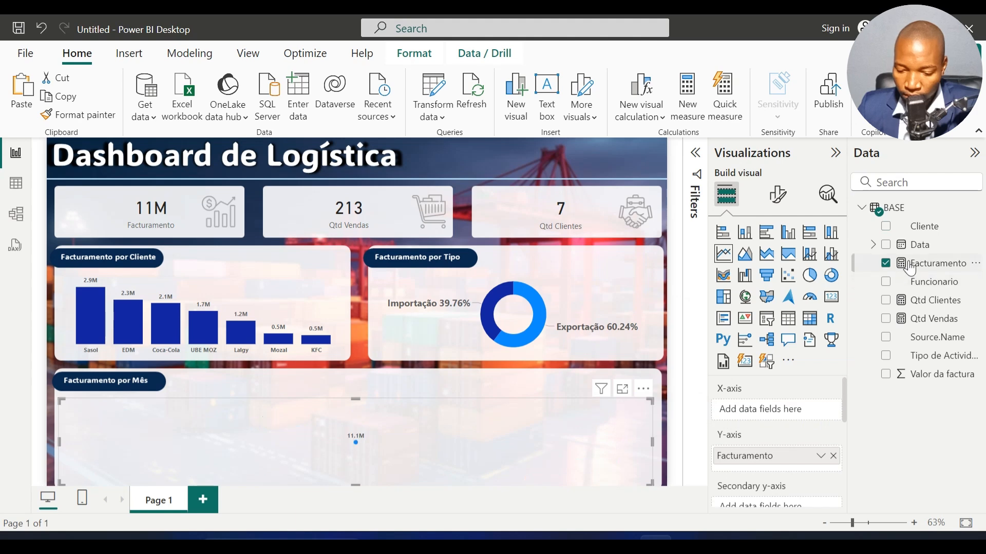
left_click_drag(922, 249, 776, 411)
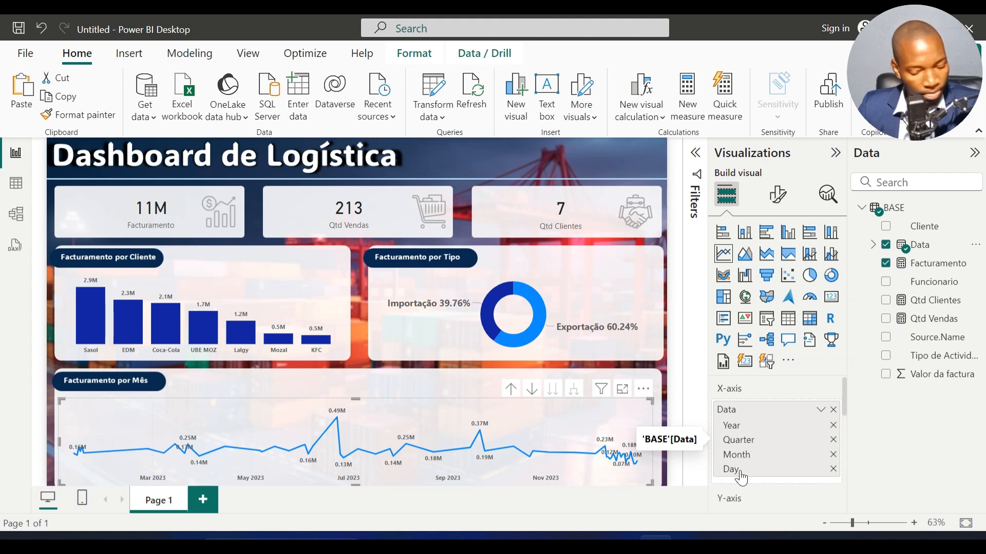
left_click(832, 426)
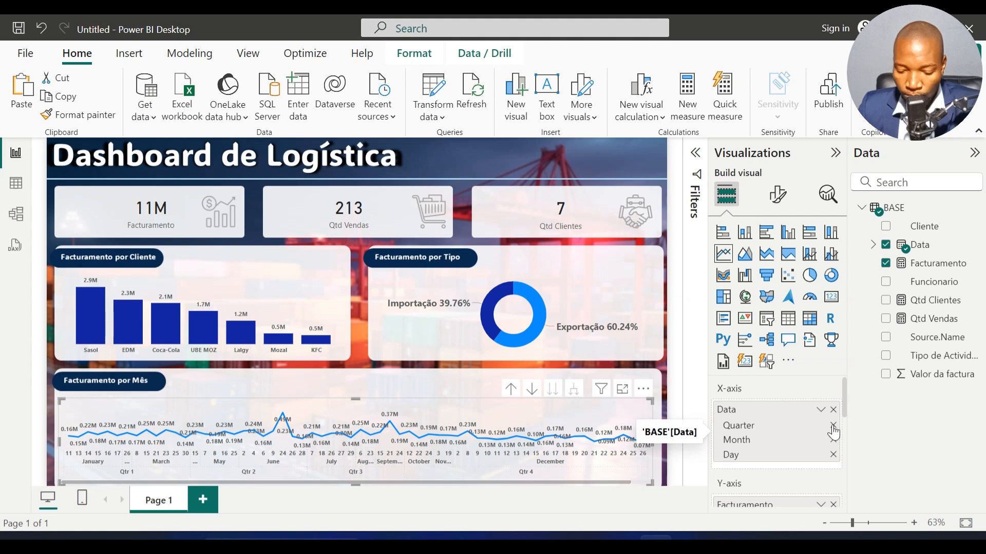
left_click(832, 426)
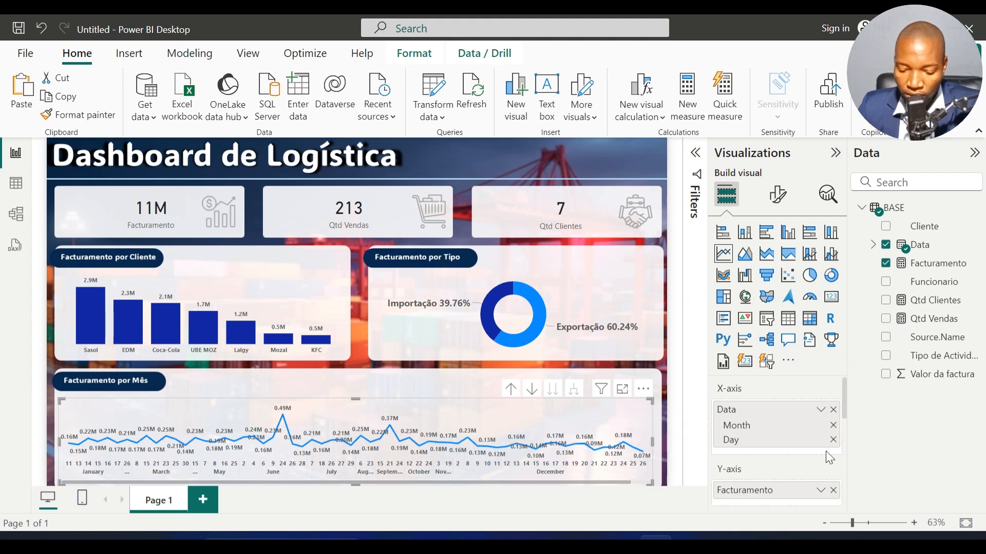
left_click(832, 440)
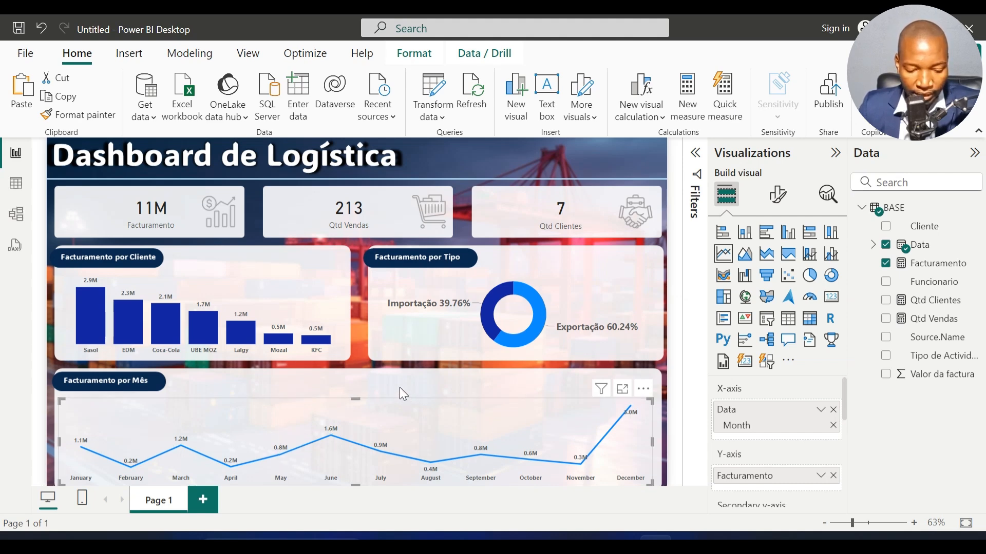
Step: Set the interpolation type of the monthly revenue line to Smooth
mouse_move(409, 409)
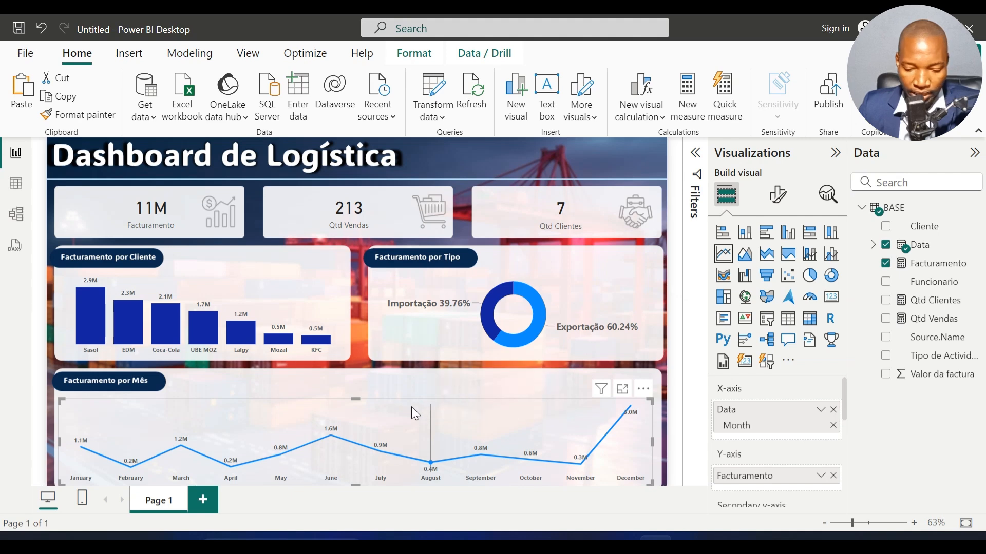
left_click(784, 200)
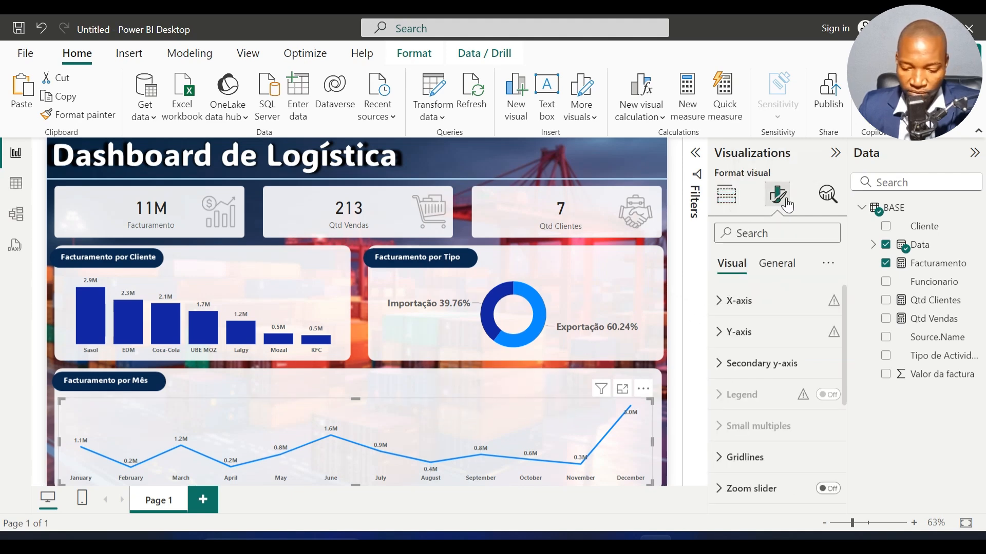
scroll(768, 348, "down", 3)
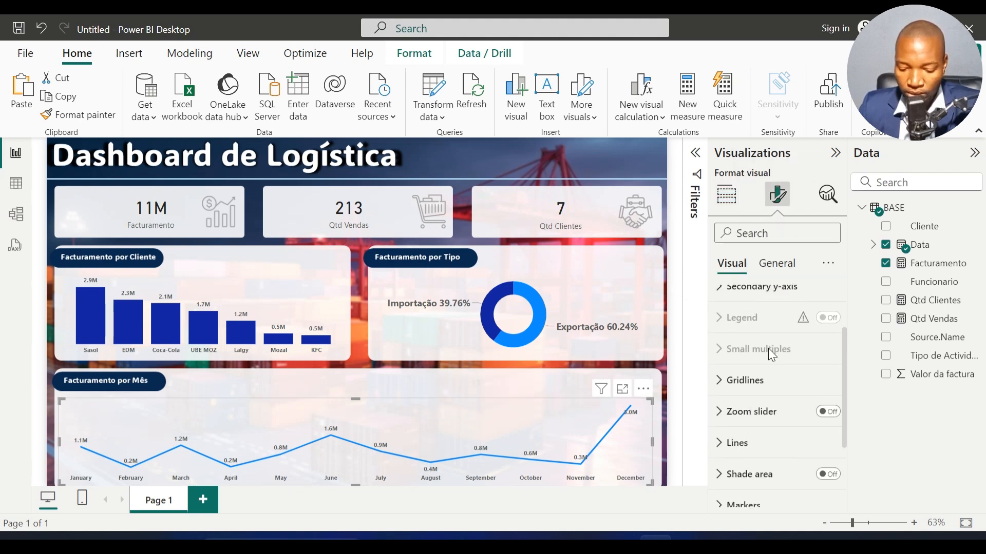
left_click(767, 383)
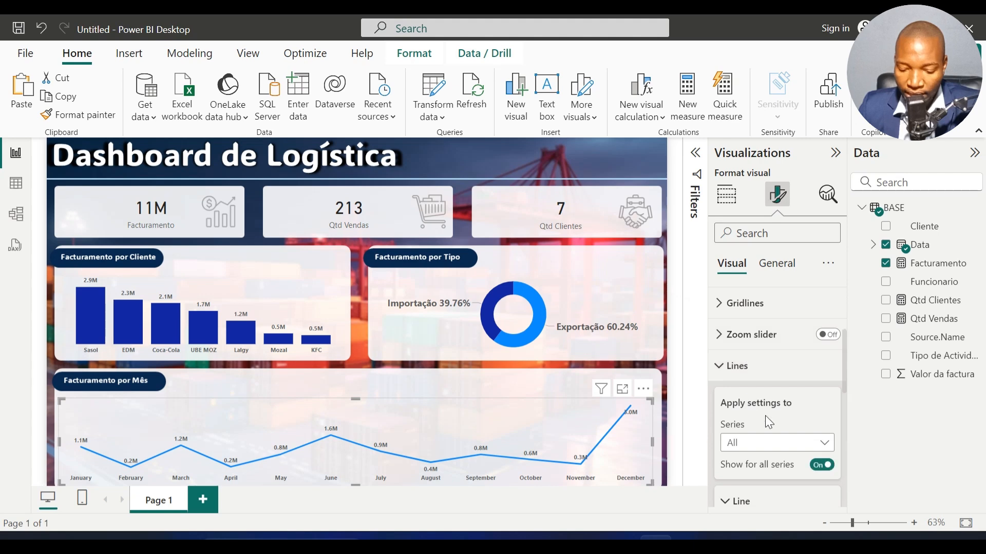
scroll(766, 415, "down", 2)
scroll(765, 416, "down", 3)
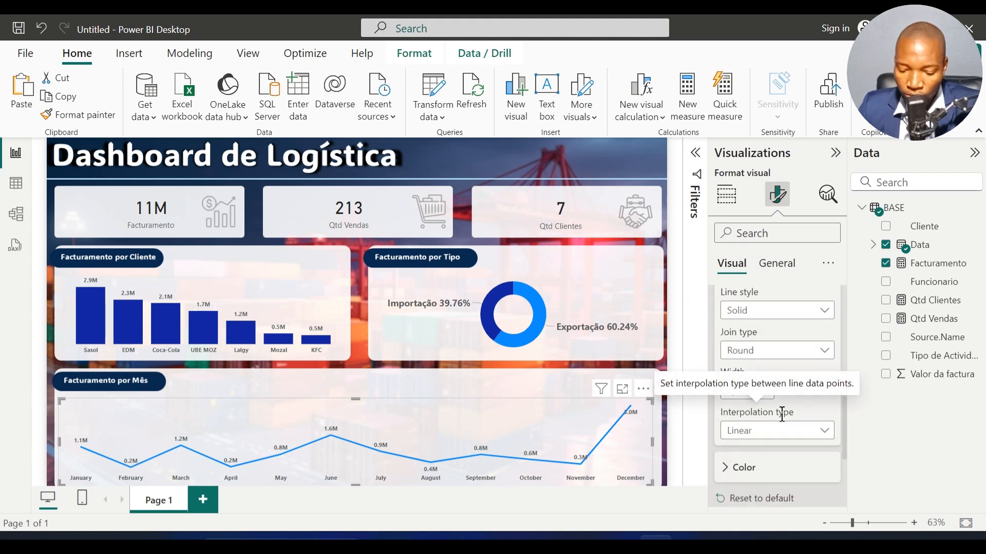
left_click(828, 431)
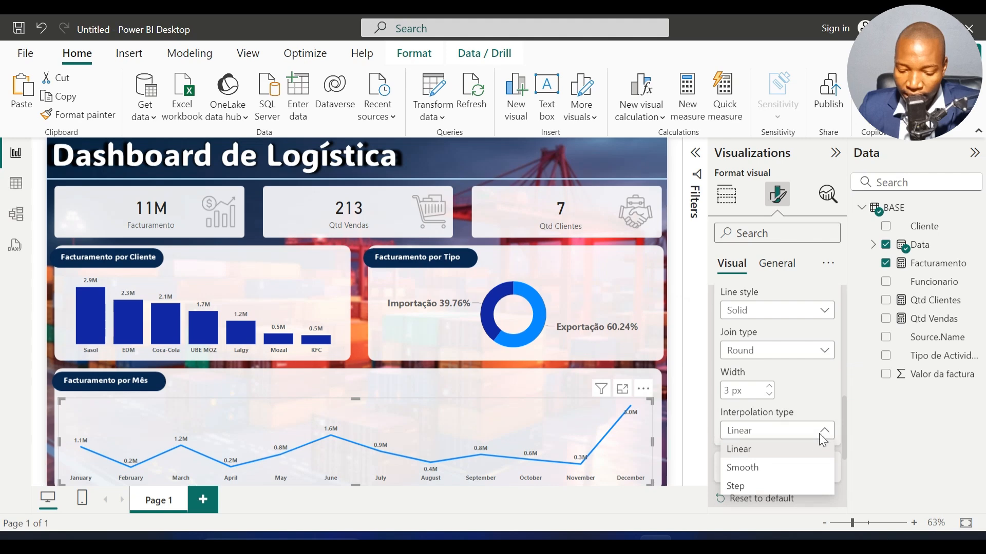
left_click(790, 468)
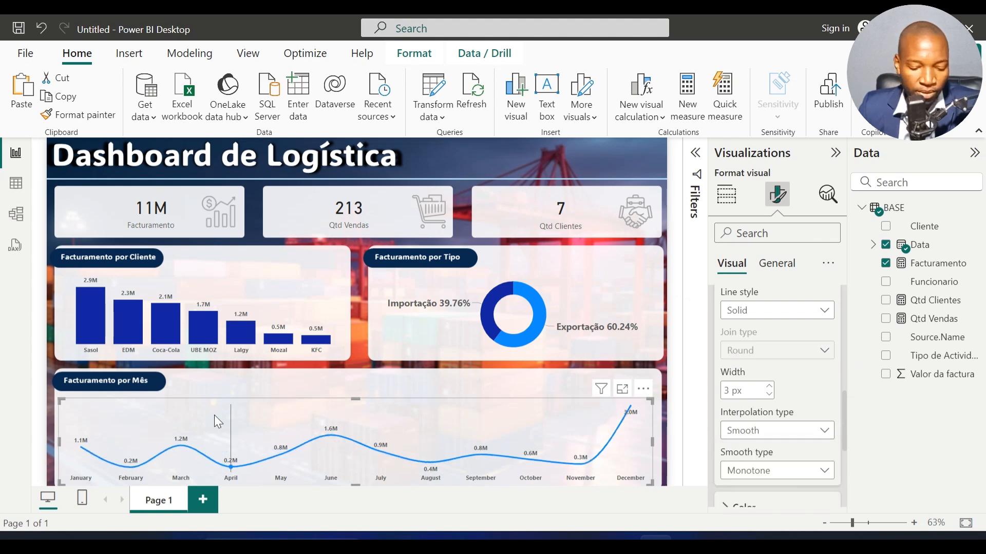
Step: Show markers for all categories on the monthly line chart and set their size to 7 px
scroll(742, 367, "up", 3)
left_click(745, 353)
scroll(753, 380, "down", 2)
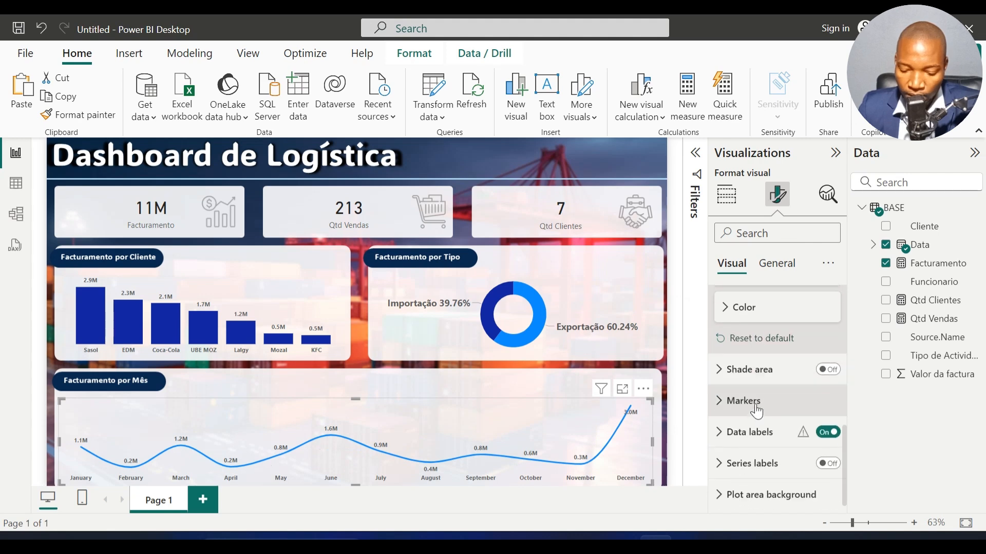
left_click(757, 406)
scroll(754, 407, "down", 2)
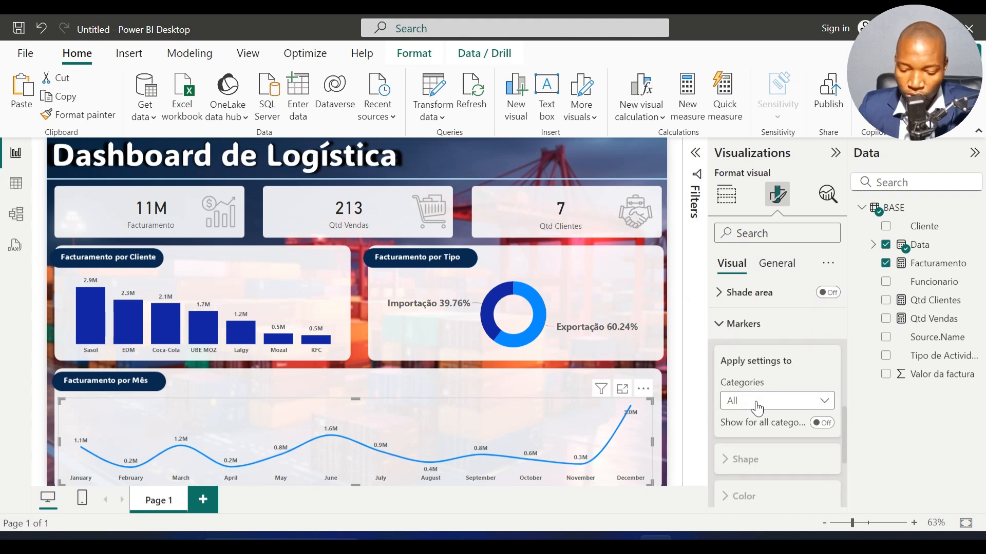
left_click(822, 423)
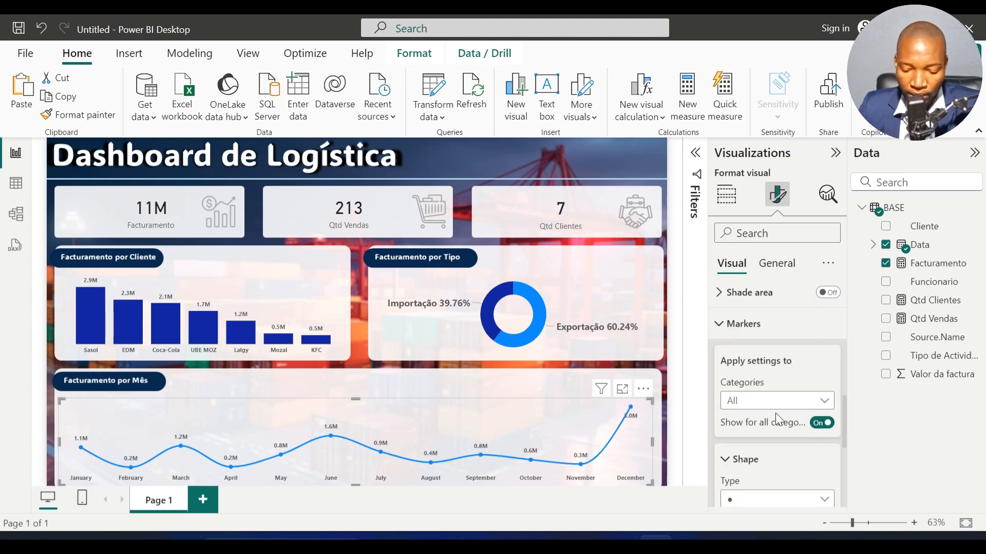
scroll(778, 406, "down", 5)
scroll(775, 393, "up", 2)
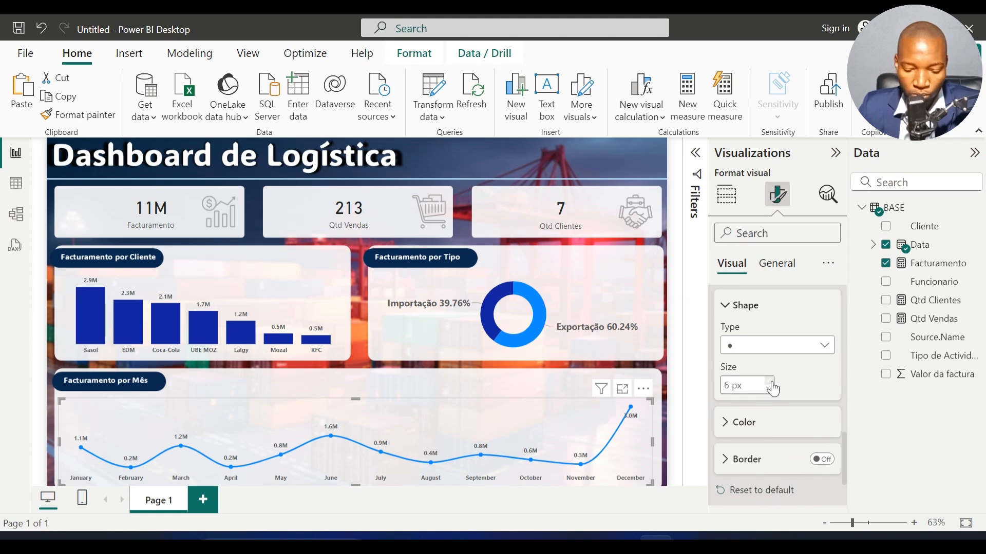
left_click(769, 381)
Step: Color the line chart's markers with the dark blue theme color
left_click(752, 423)
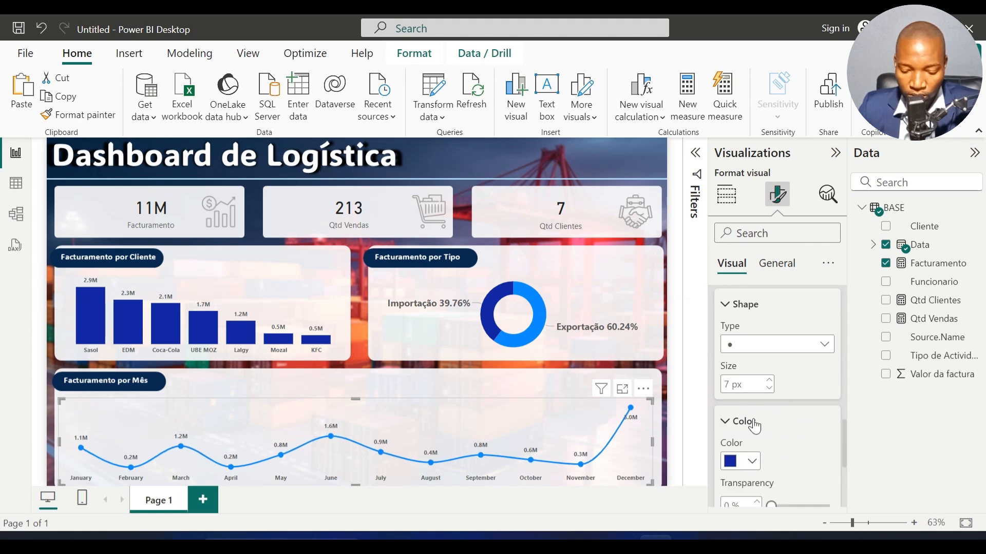
scroll(754, 418, "down", 3)
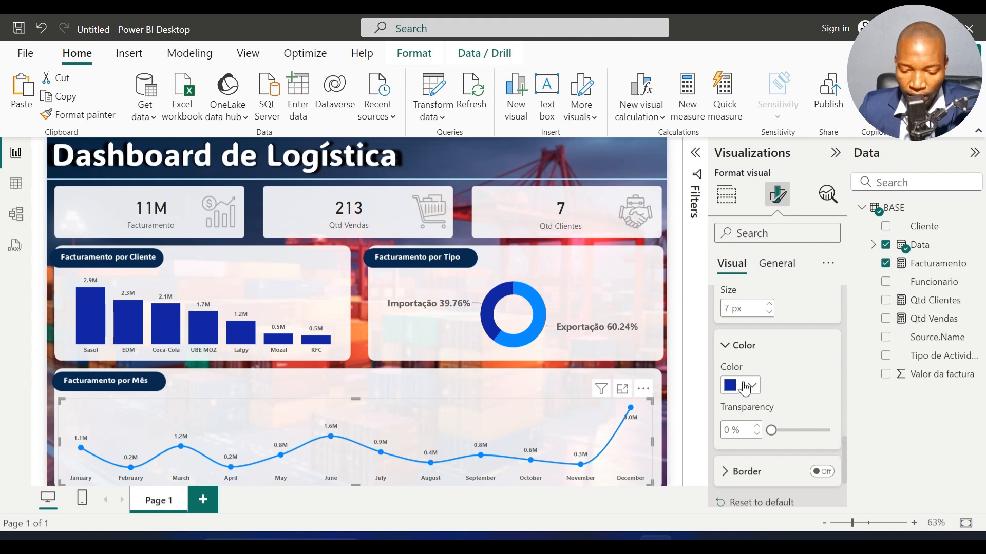
left_click(747, 389)
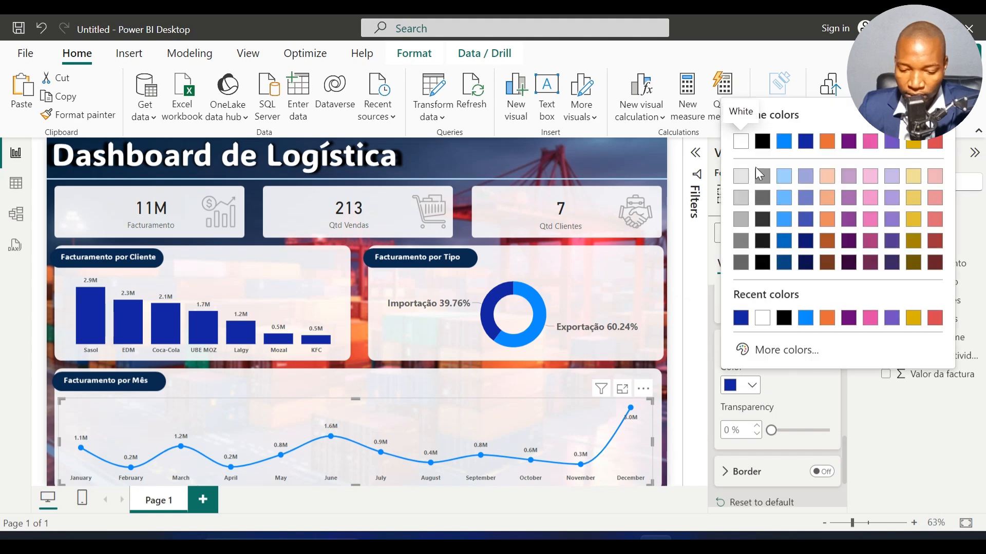
left_click(805, 139)
scroll(805, 414, "up", 8)
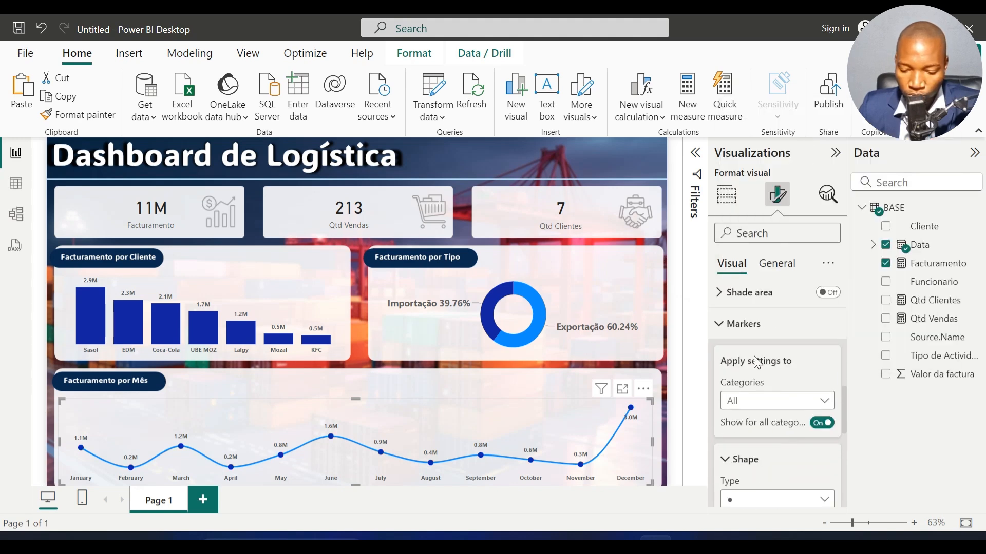
left_click(753, 325)
Step: Change the color of the monthly revenue line to the dark blue theme color
scroll(755, 329, "up", 1)
scroll(755, 328, "up", 3)
scroll(752, 380, "down", 3)
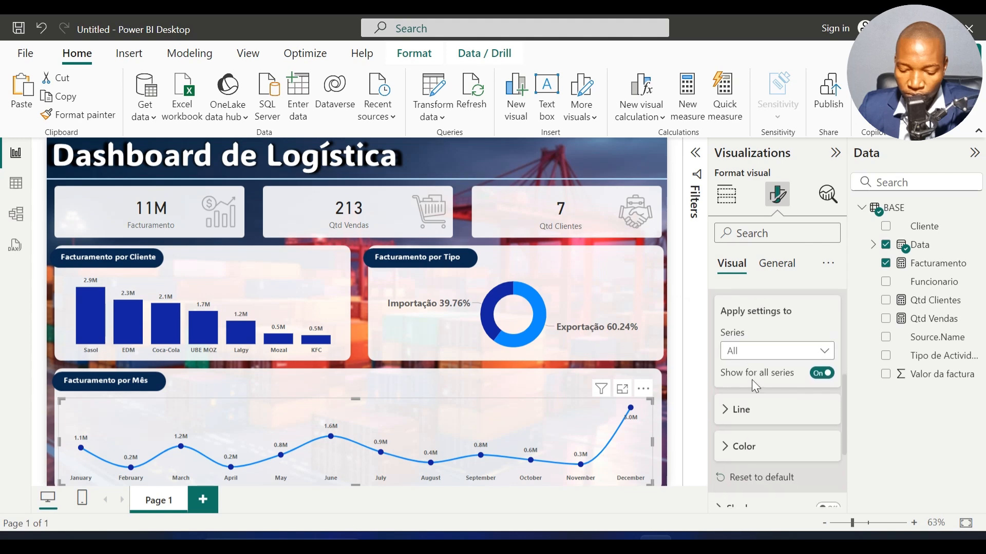
left_click(746, 348)
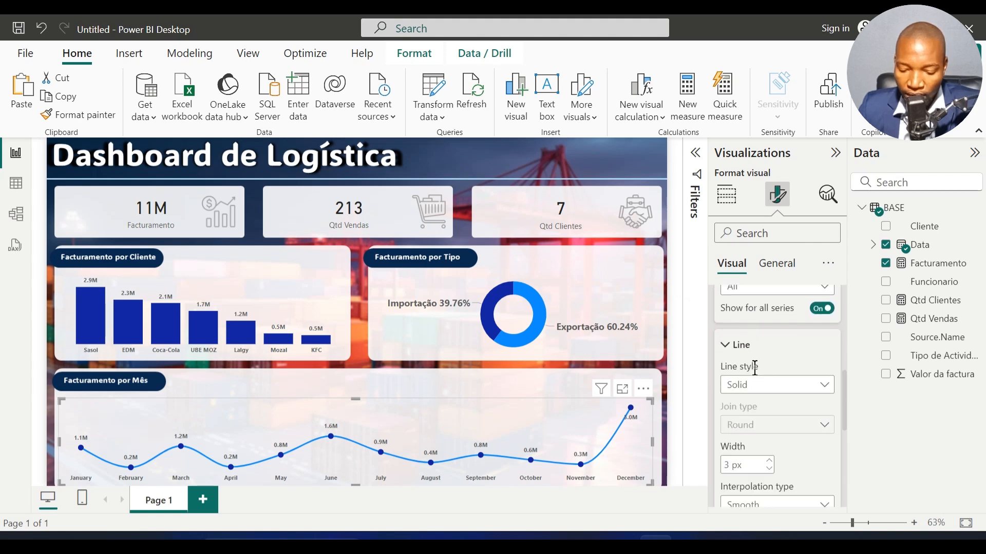
scroll(755, 367, "down", 3)
left_click(765, 432)
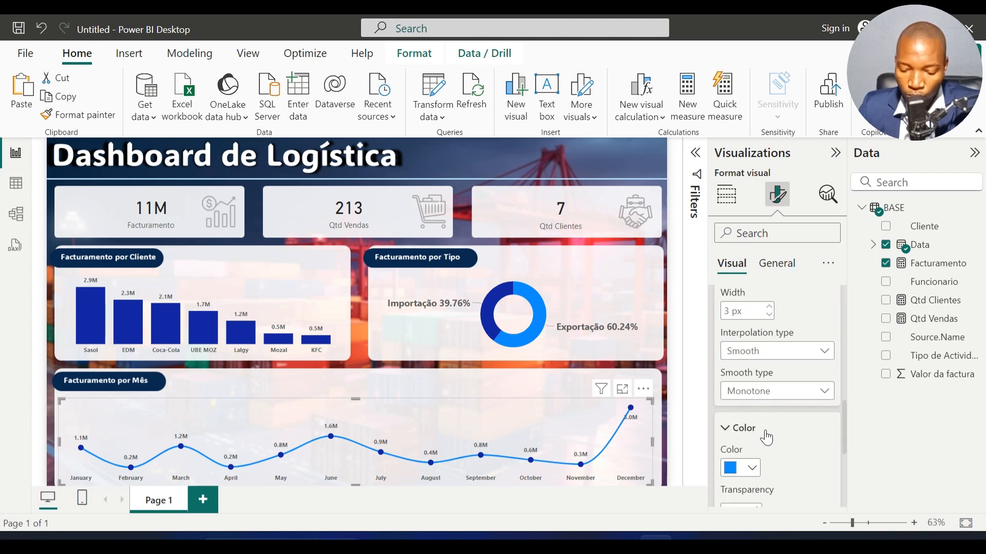
scroll(759, 421, "down", 3)
left_click(751, 313)
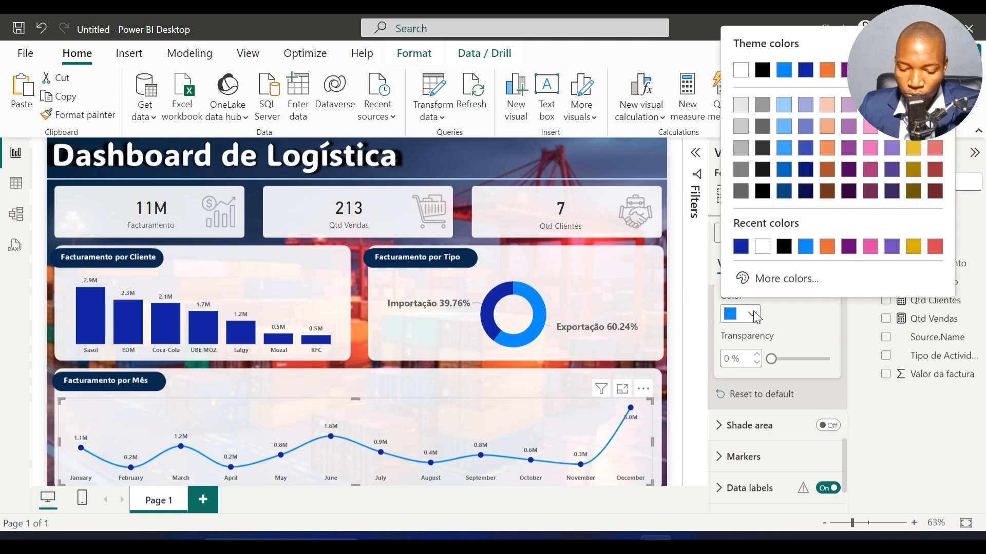
left_click(805, 68)
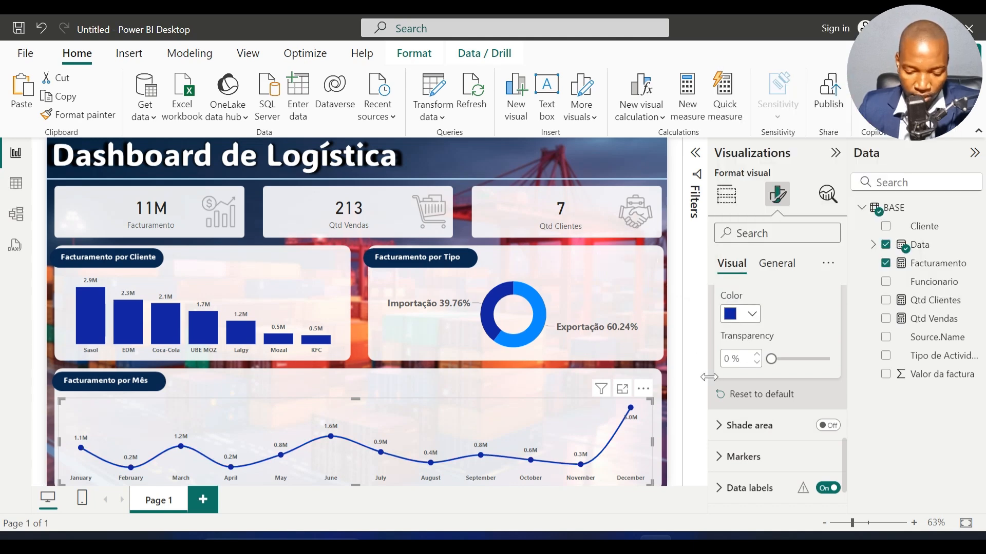
Step: Insert a slicer, move it over the upper part of the Facturamento por Tipo panel, and set Funcionario as its field
left_click(437, 378)
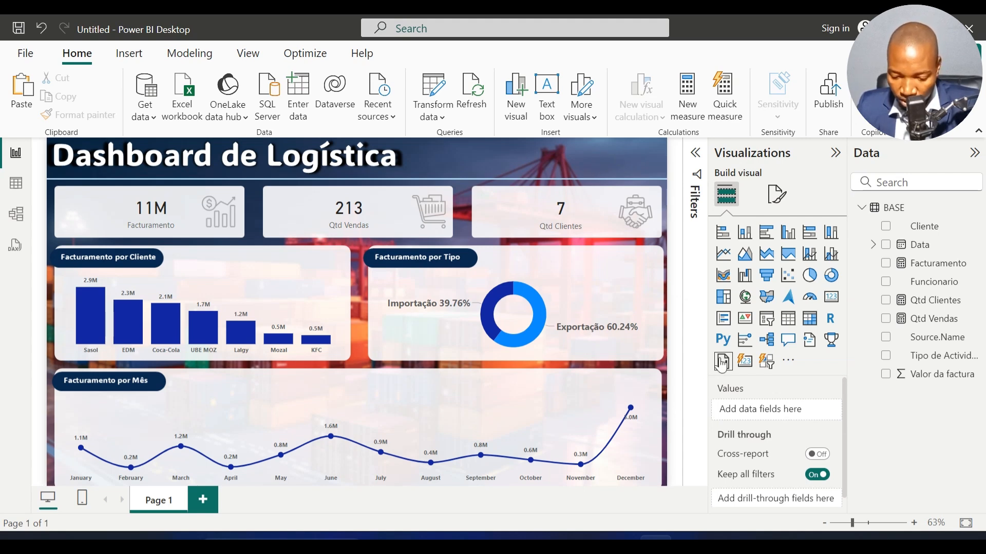
left_click(775, 325)
left_click_drag(159, 251, 467, 250)
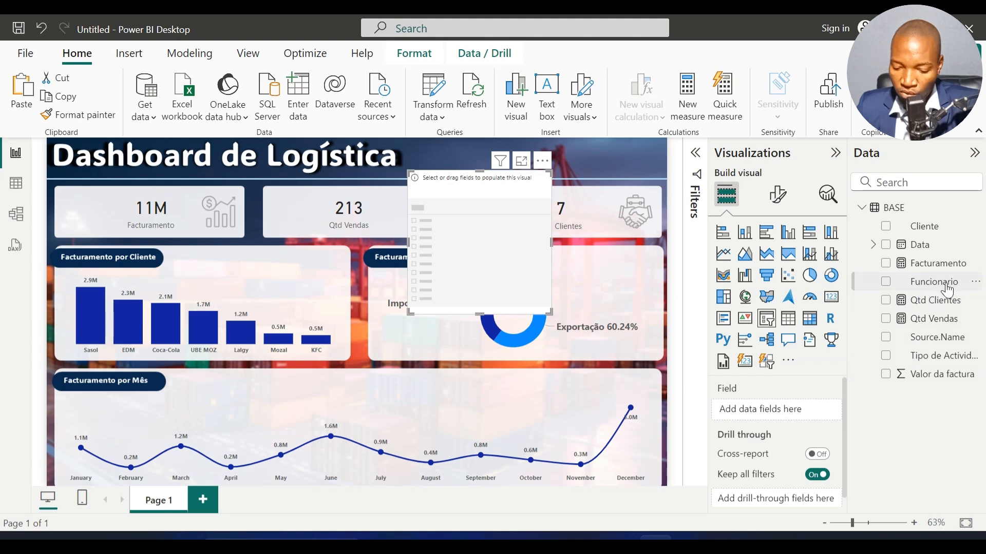
left_click_drag(940, 283, 510, 245)
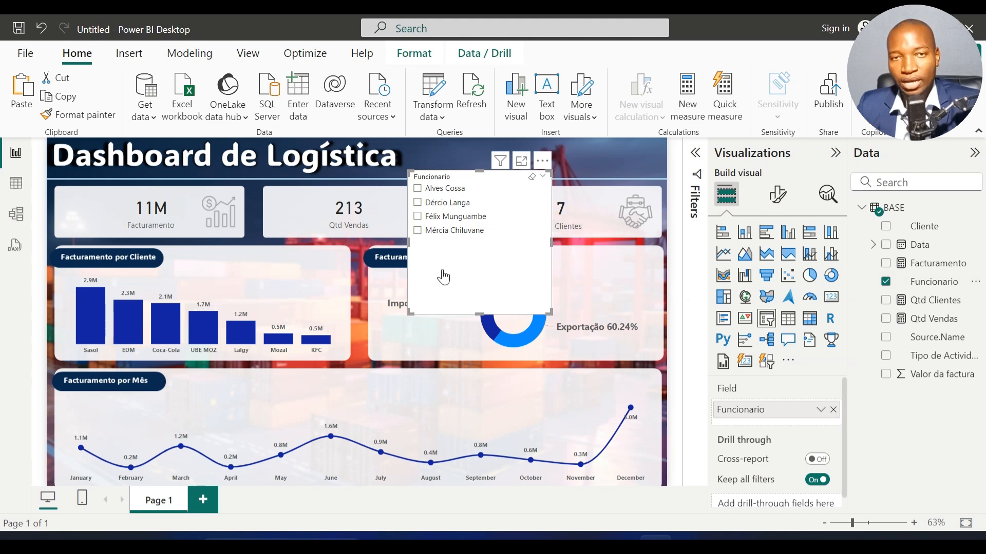
Step: Set the Funcionario slicer's style to Dropdown, shrink it to a single row and place it in the header beside the dashboard title
left_click(777, 197)
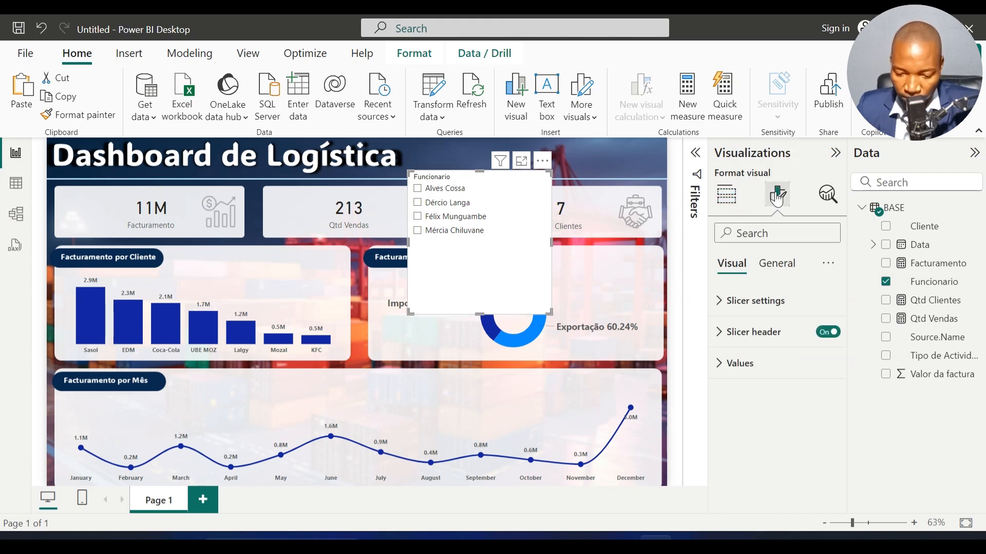
left_click(742, 301)
left_click(765, 388)
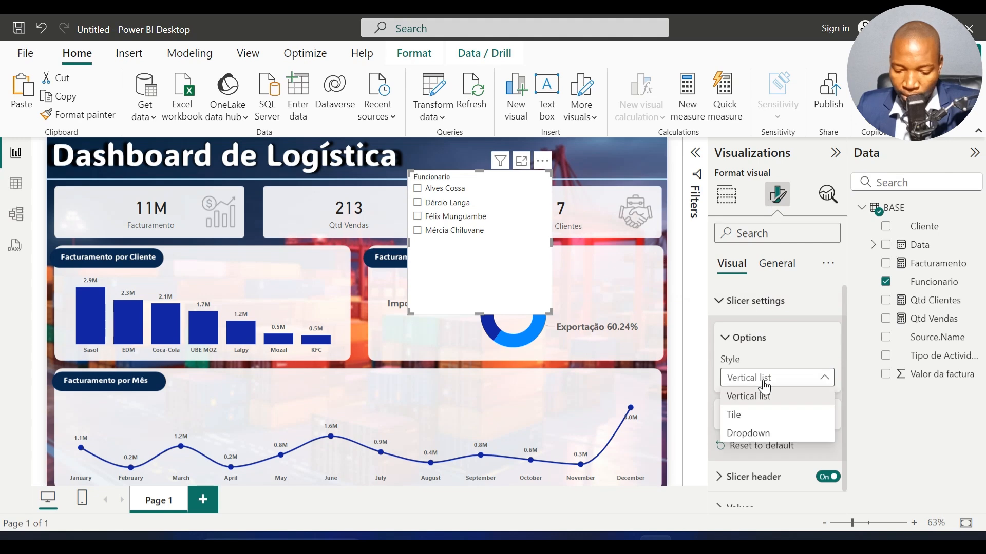
left_click(759, 434)
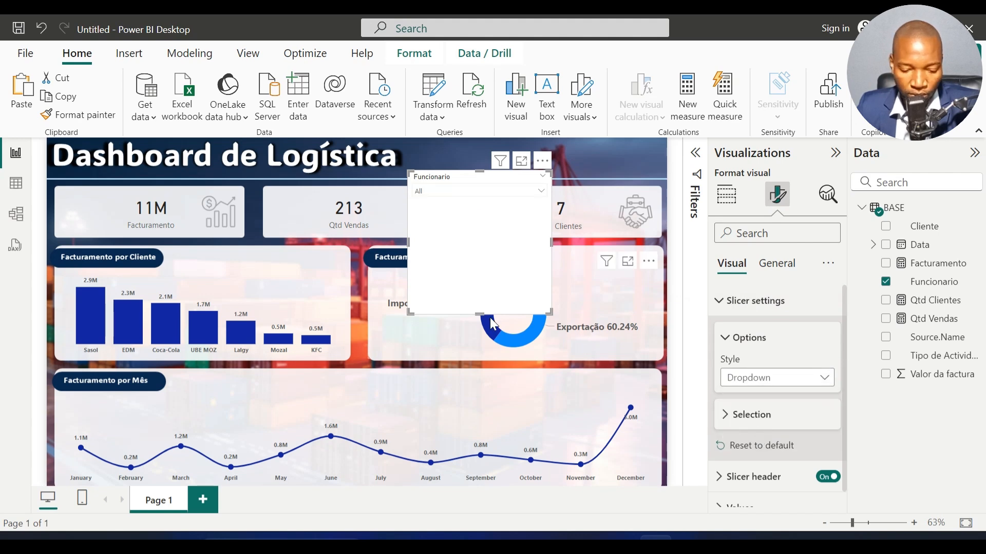
left_click_drag(480, 315, 574, 155)
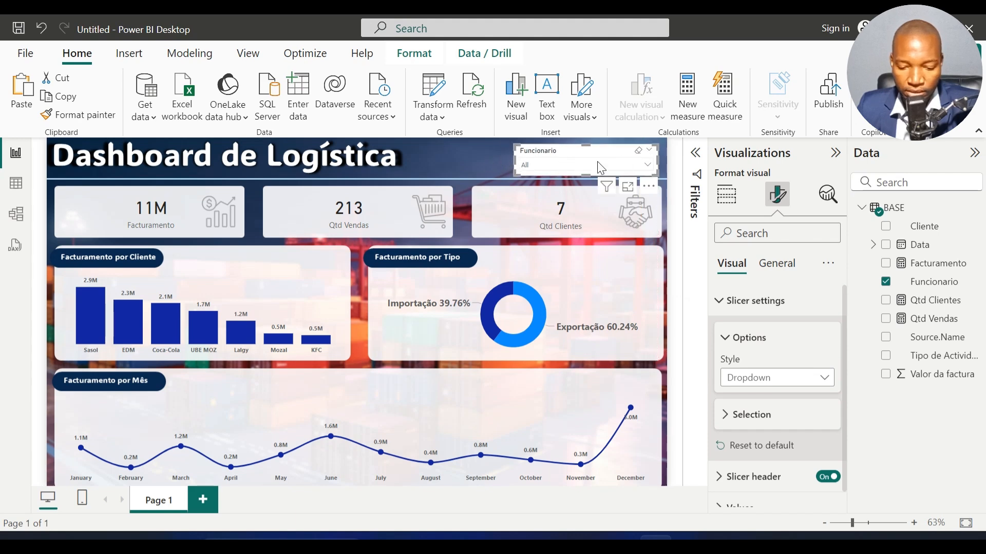
Step: Turn off the background of the Funcionario slicer
left_click(776, 263)
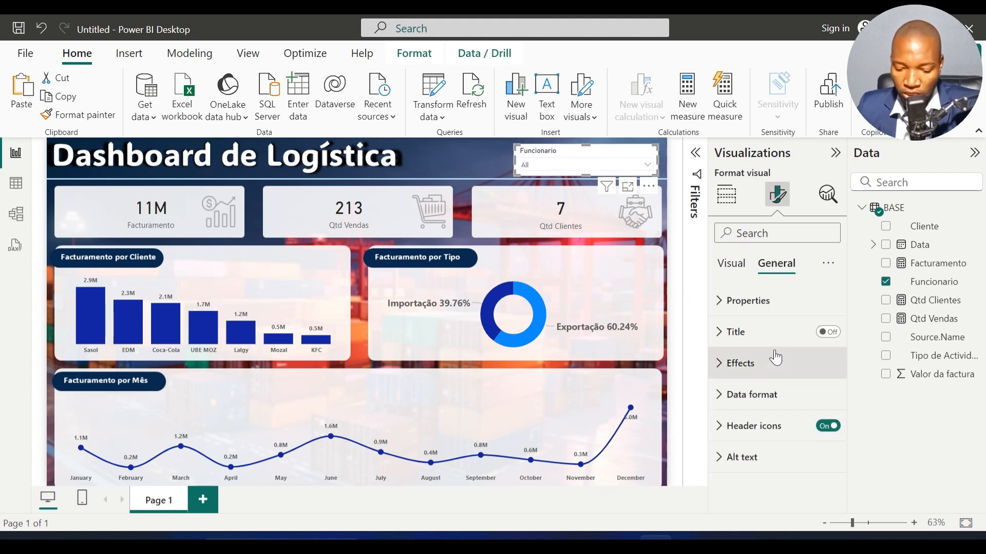
left_click(758, 374)
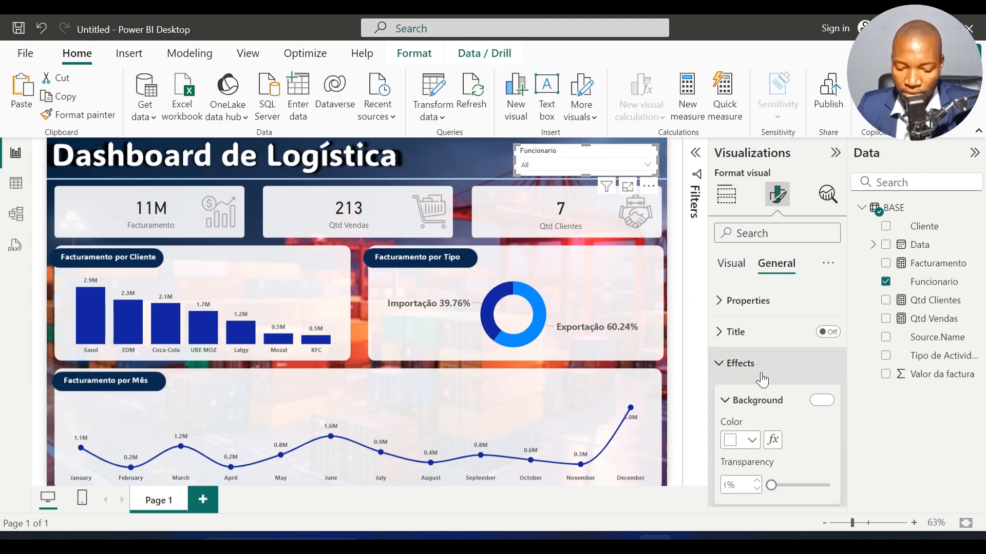
left_click(821, 401)
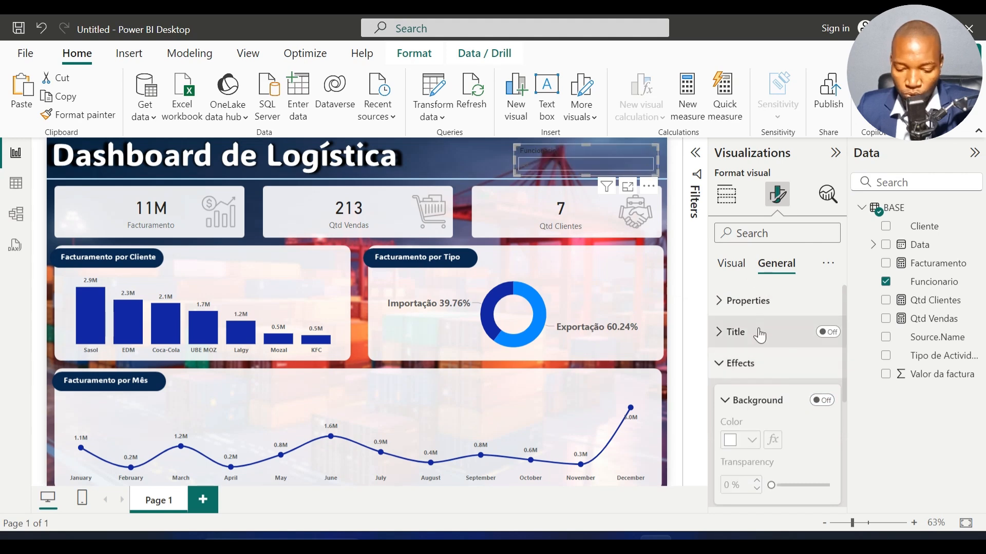
left_click(747, 363)
Step: Change the font color of the Funcionario slicer's header to white
left_click(733, 264)
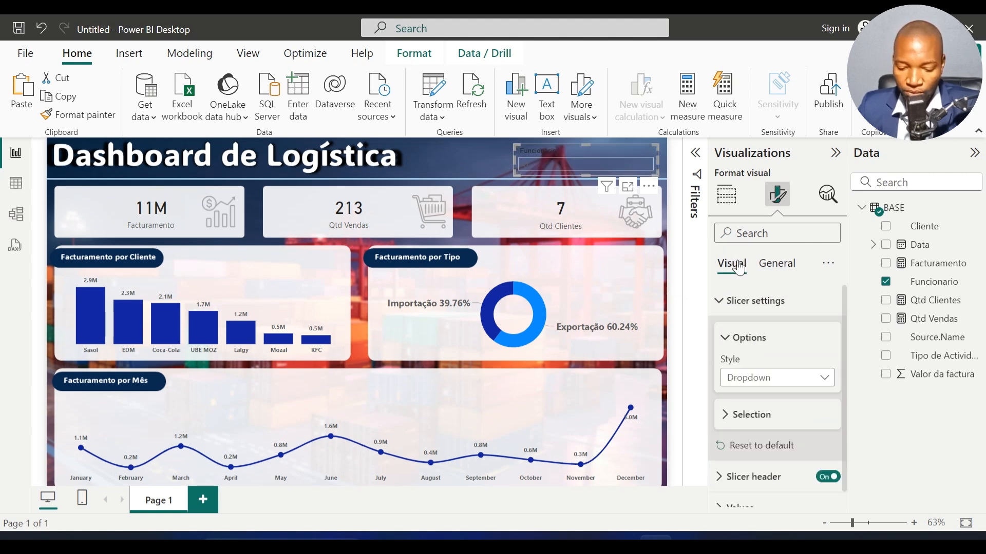
left_click(744, 317)
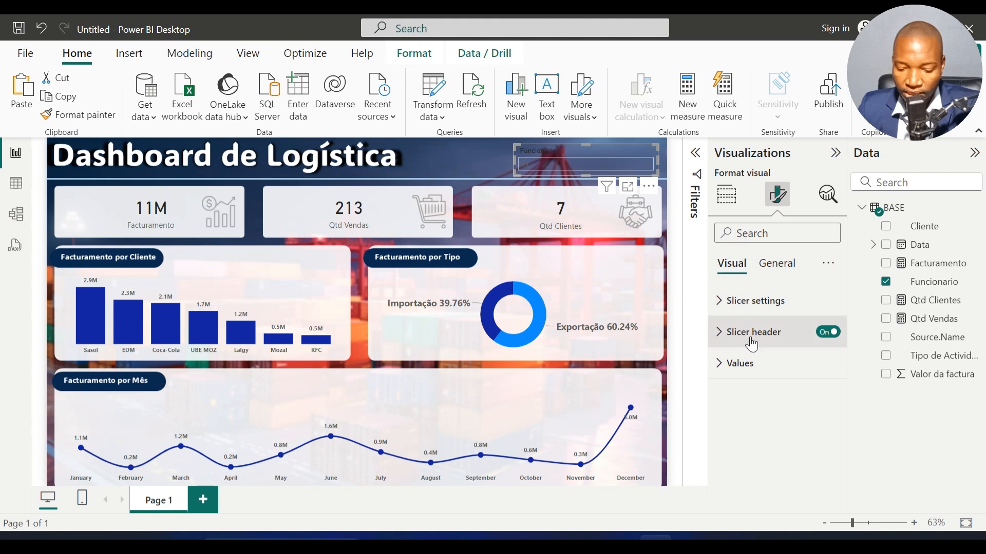
left_click(749, 334)
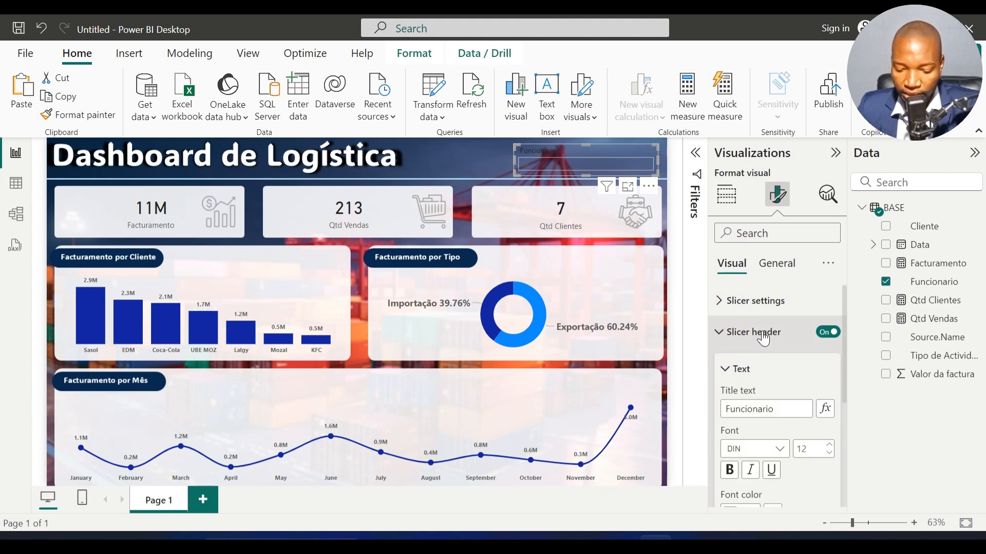
scroll(769, 395, "down", 2)
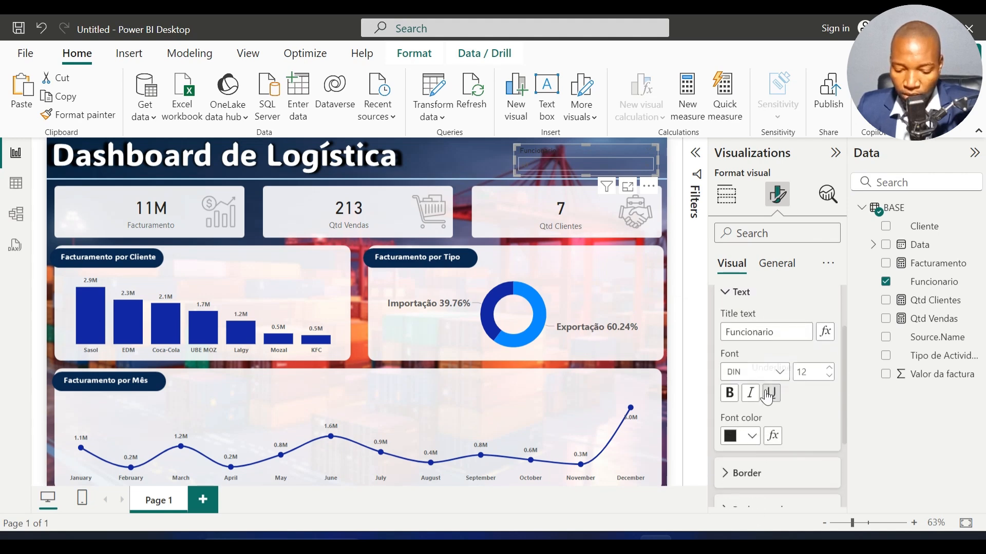
left_click(752, 436)
left_click(741, 193)
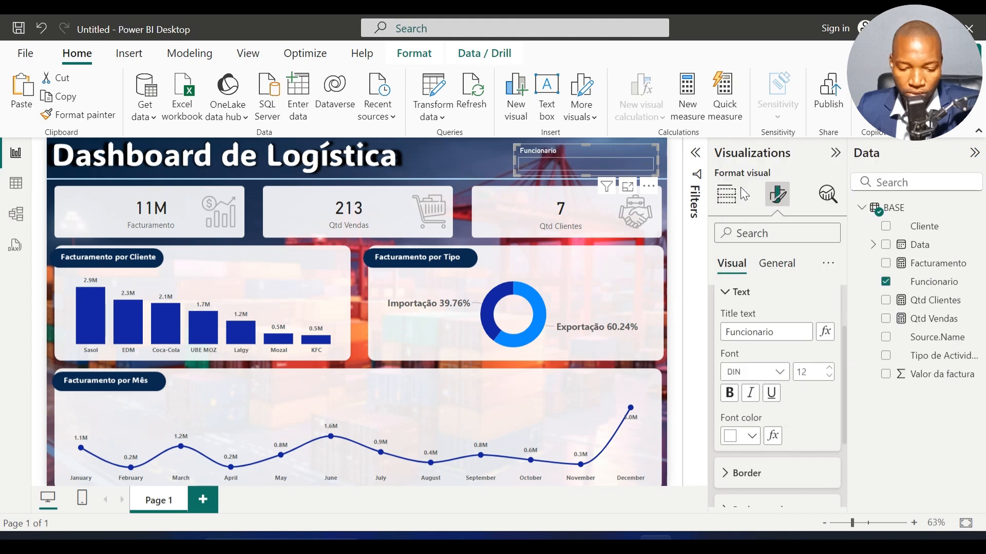
scroll(745, 328, "up", 2)
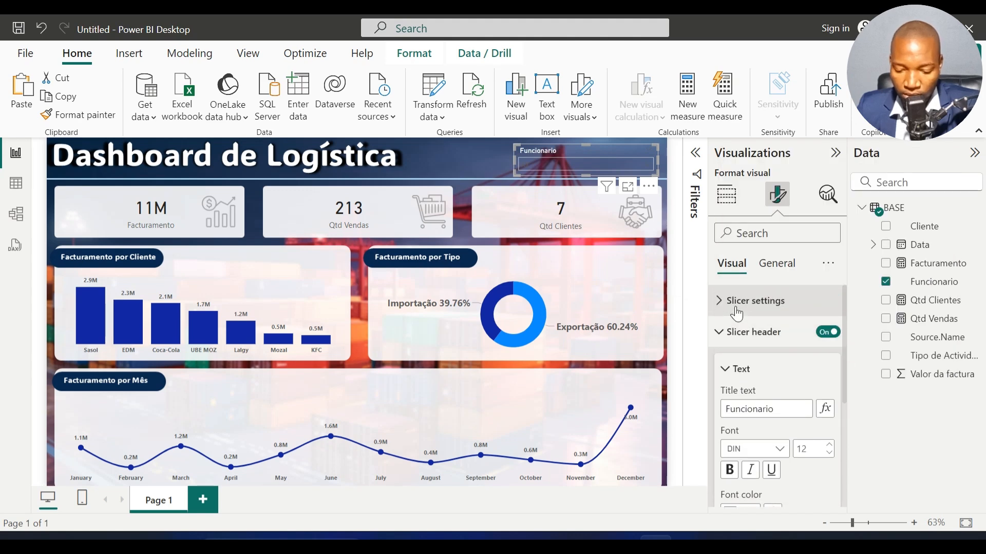
left_click(745, 332)
Step: Set the font color of the slicer's values to light gray and check the names in its dropdown list
left_click(742, 366)
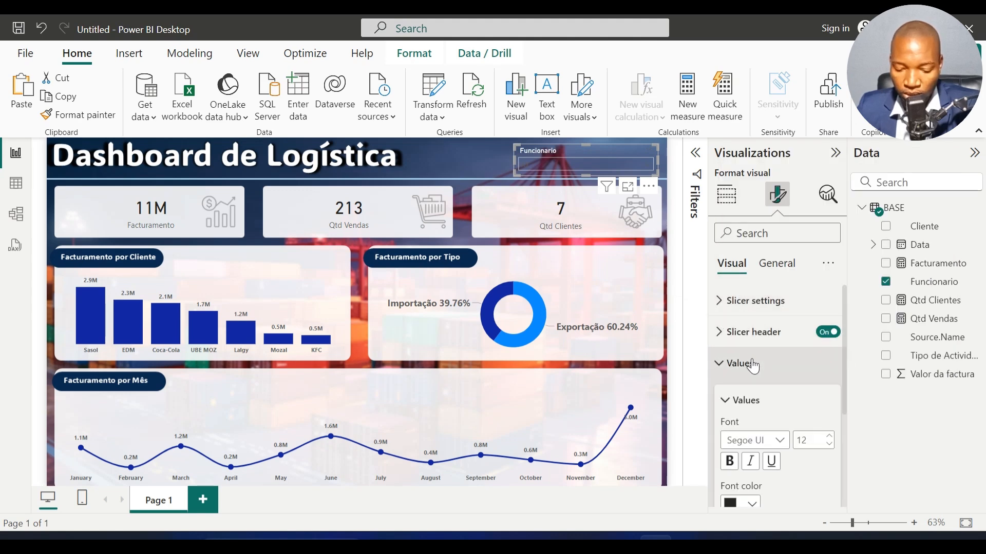
scroll(742, 371, "down", 2)
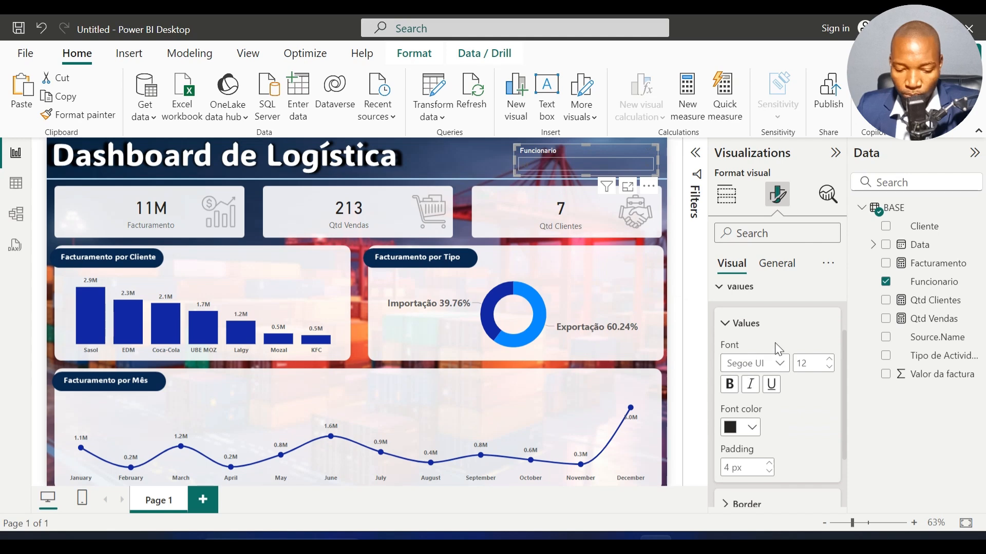
left_click(751, 429)
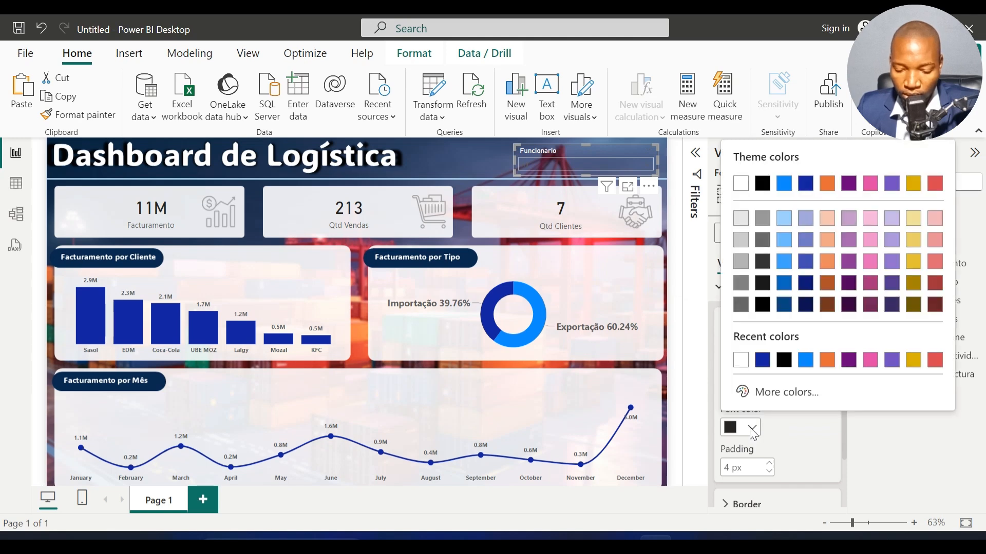
left_click(738, 265)
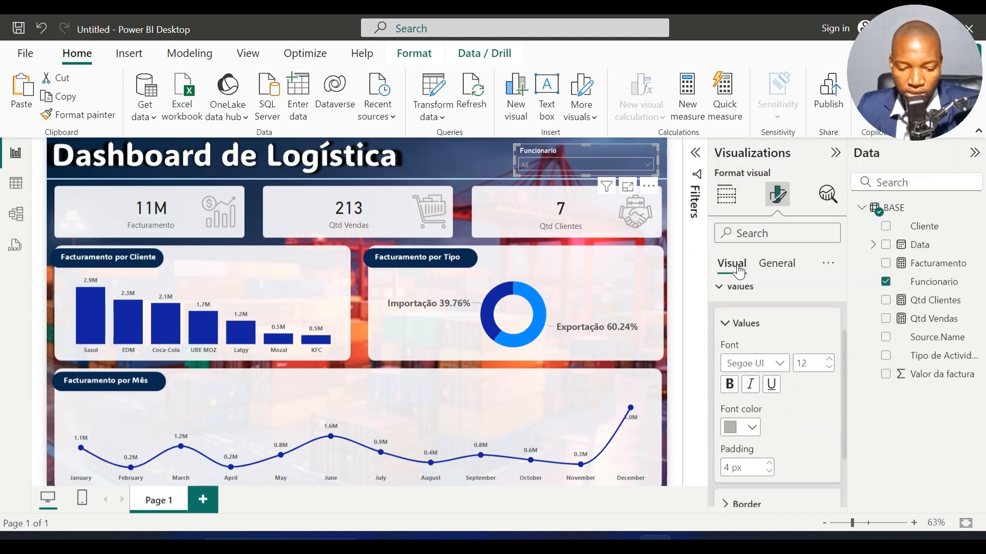
left_click(488, 155)
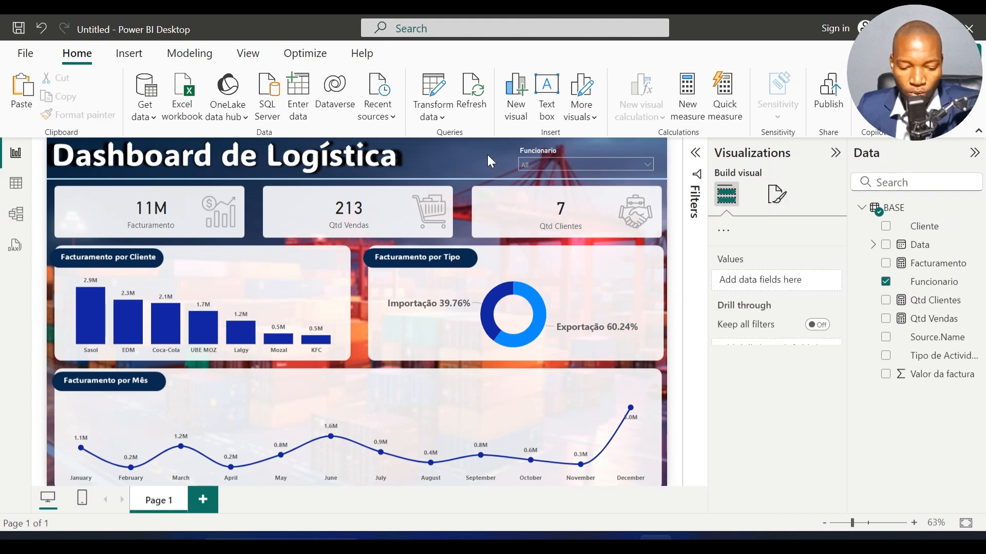
left_click(561, 164)
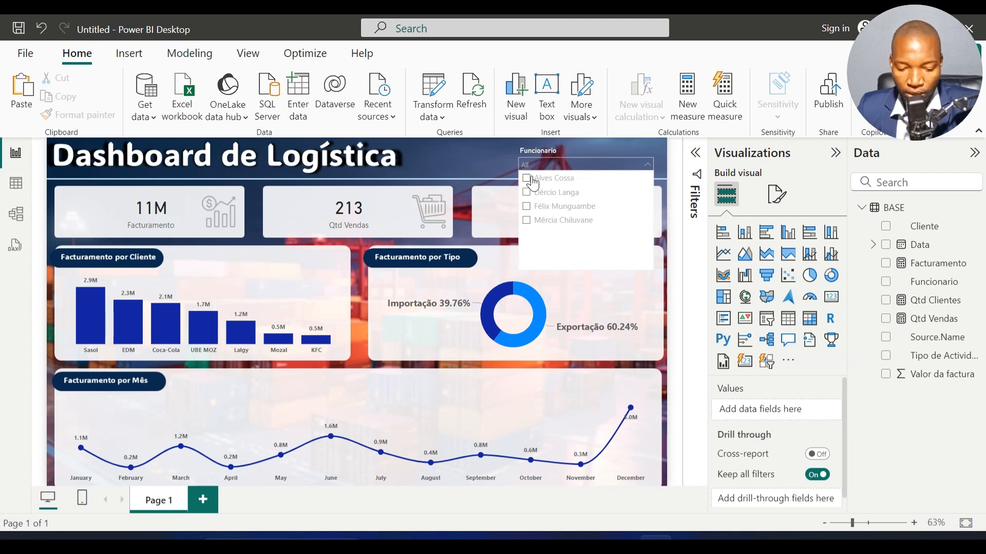
left_click(503, 162)
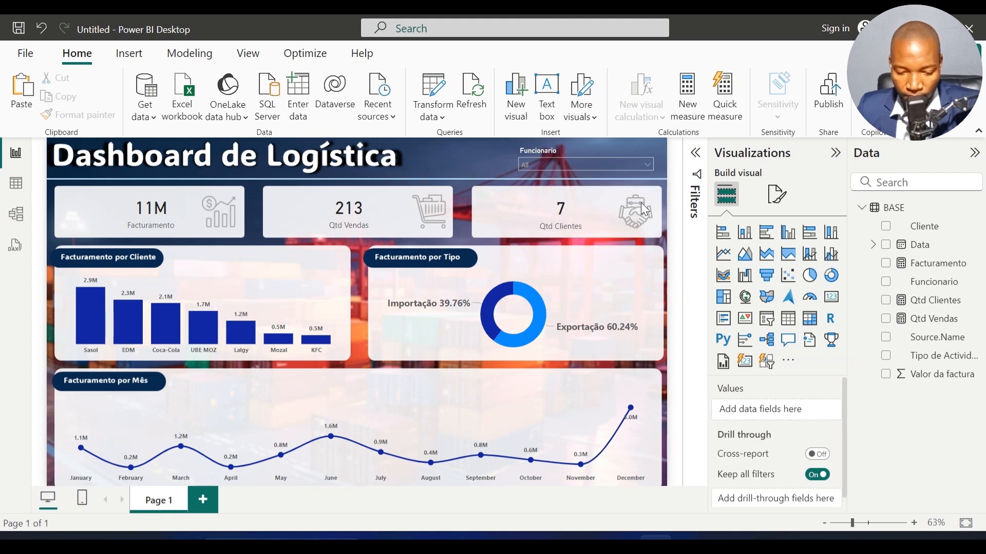
Step: Try a medium gray font color for the slicer's values and check its readability in the expanded list
left_click(601, 152)
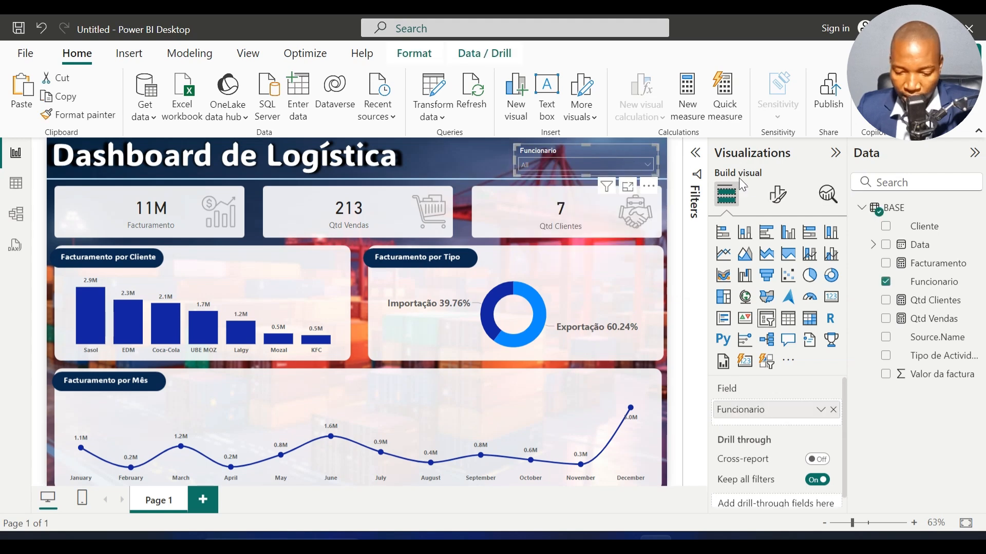
left_click(777, 194)
left_click(759, 363)
scroll(763, 408, "down", 3)
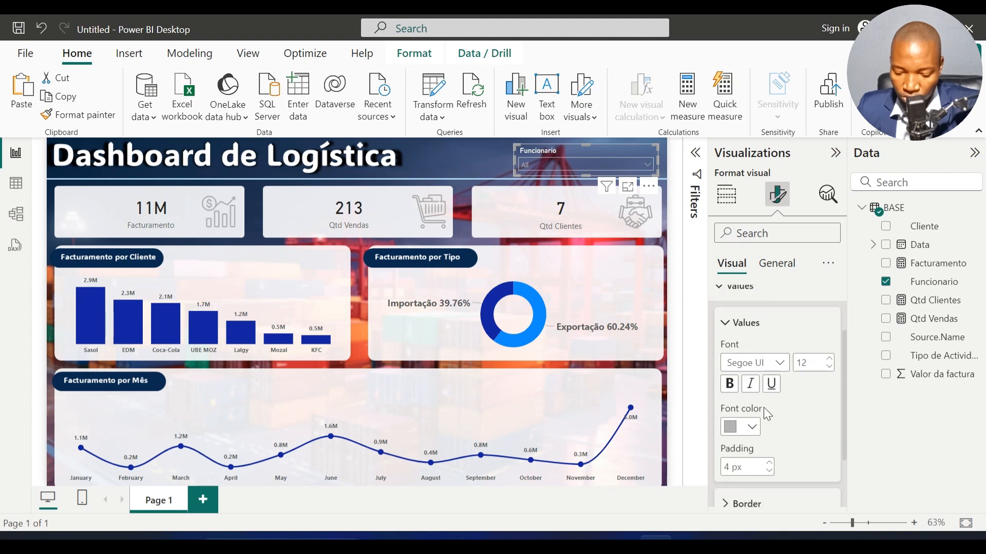
left_click(752, 352)
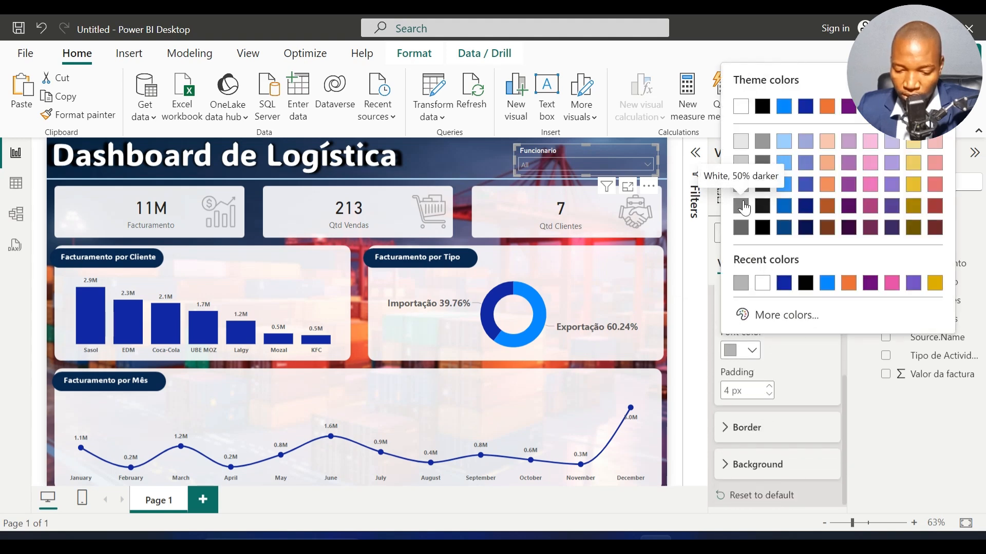
left_click(762, 146)
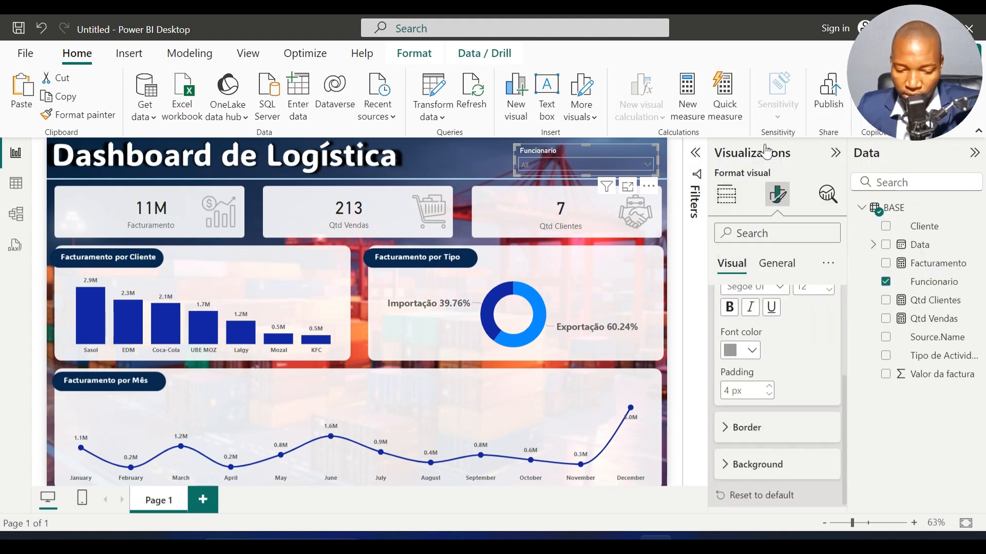
left_click(610, 165)
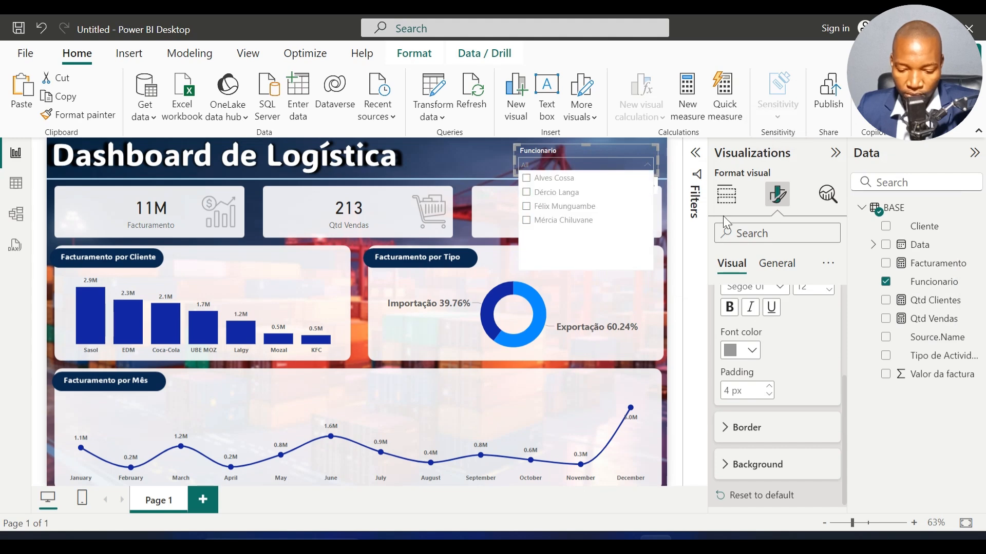
Step: Try the White, 50% darker font color for the slicer's values and view the expanded list
left_click(752, 351)
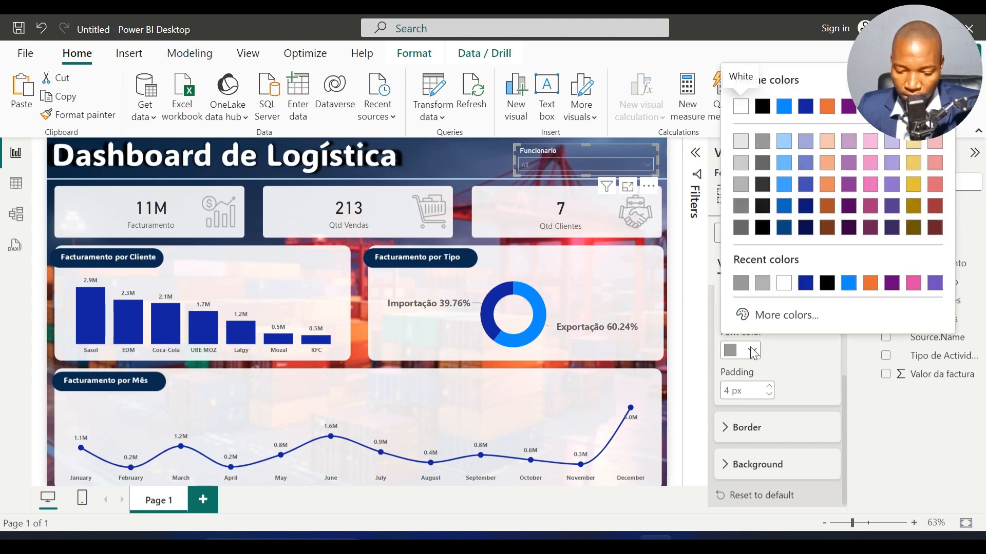
left_click(740, 211)
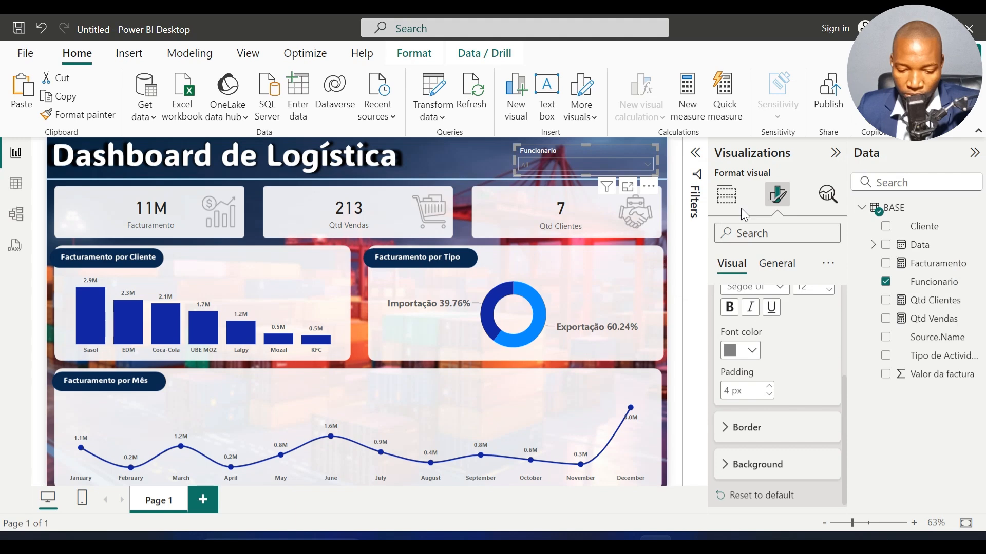
left_click(617, 160)
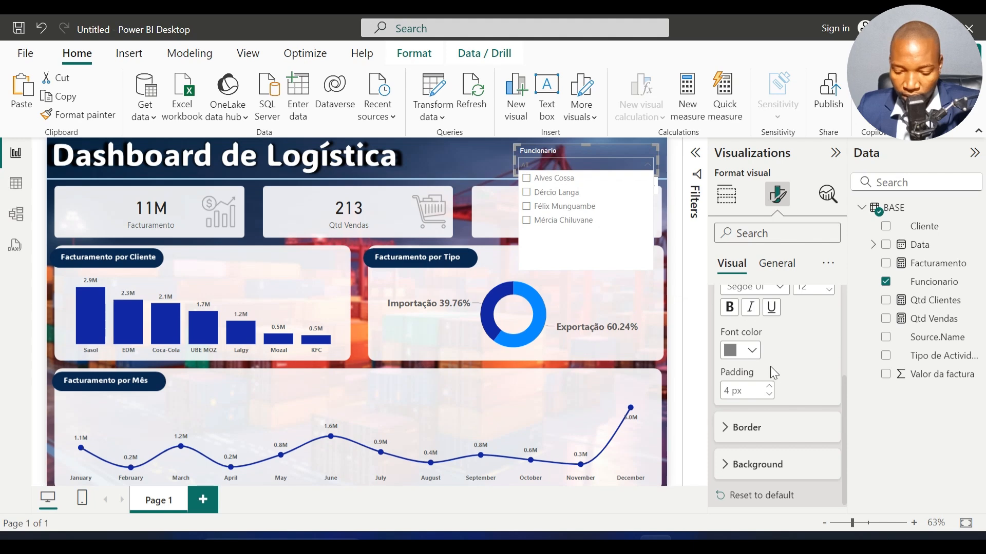
Step: Give the slicer's values a light gray background color and check it in the expanded list
left_click(770, 465)
scroll(770, 462, "down", 1)
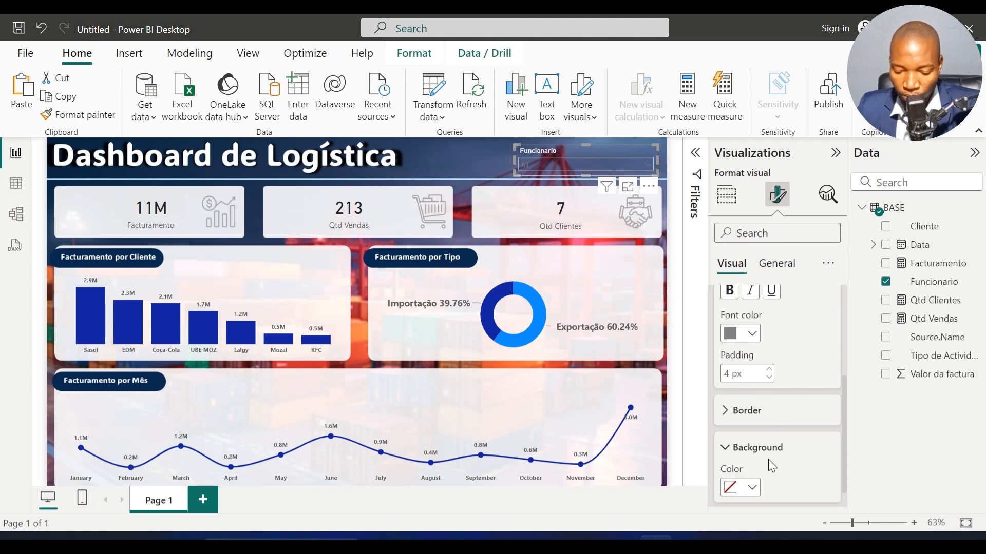
left_click(755, 460)
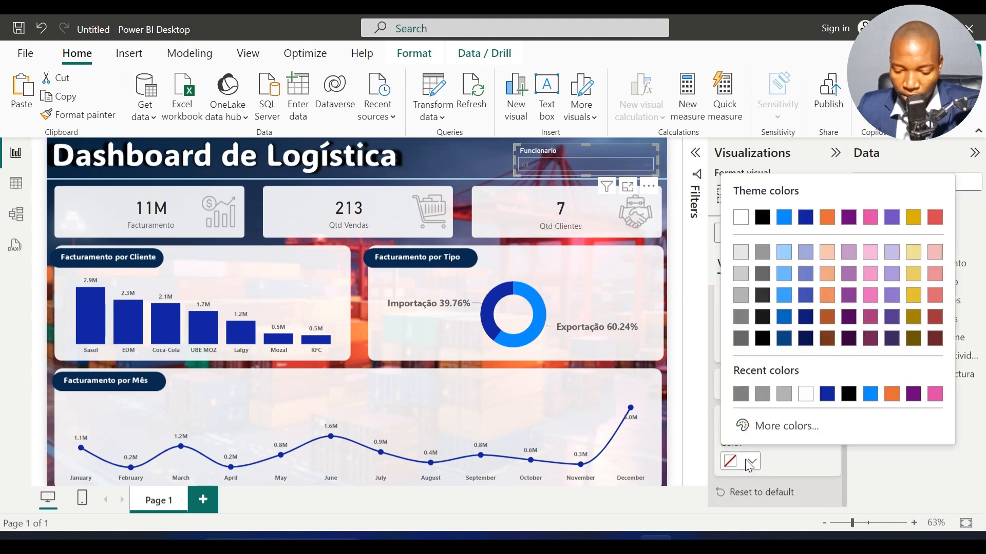
left_click(740, 276)
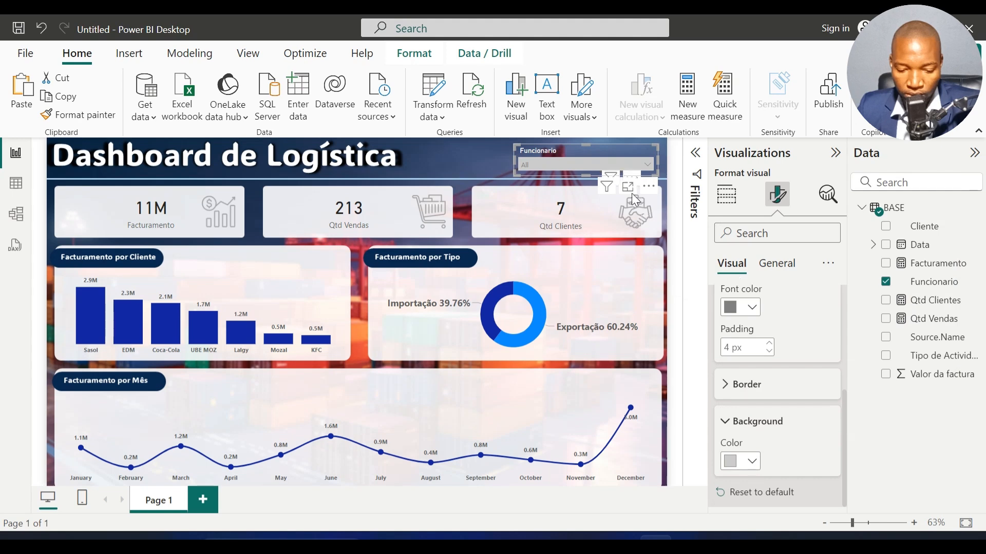
left_click(626, 162)
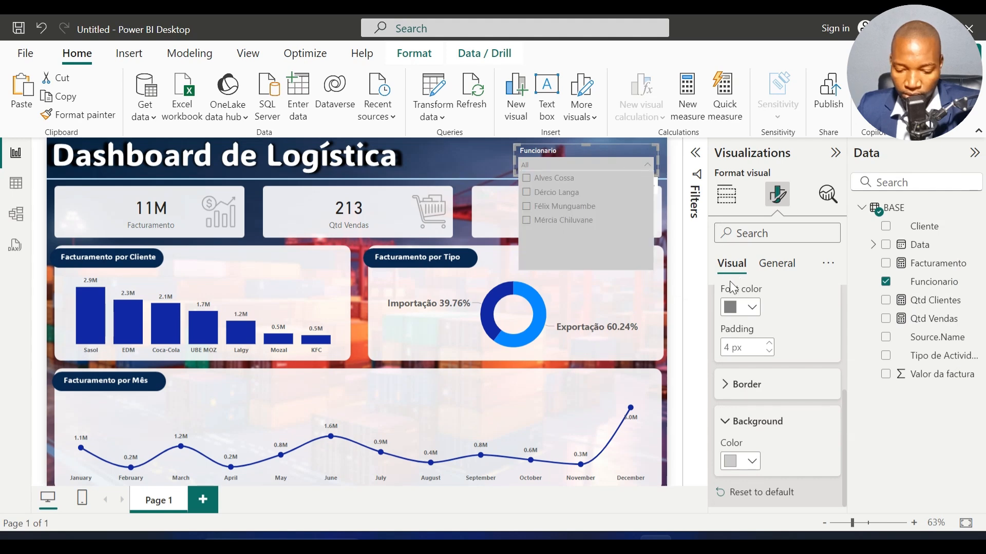
Step: Change the font color of the slicer's values to black and check the expanded list
scroll(750, 318, "up", 3)
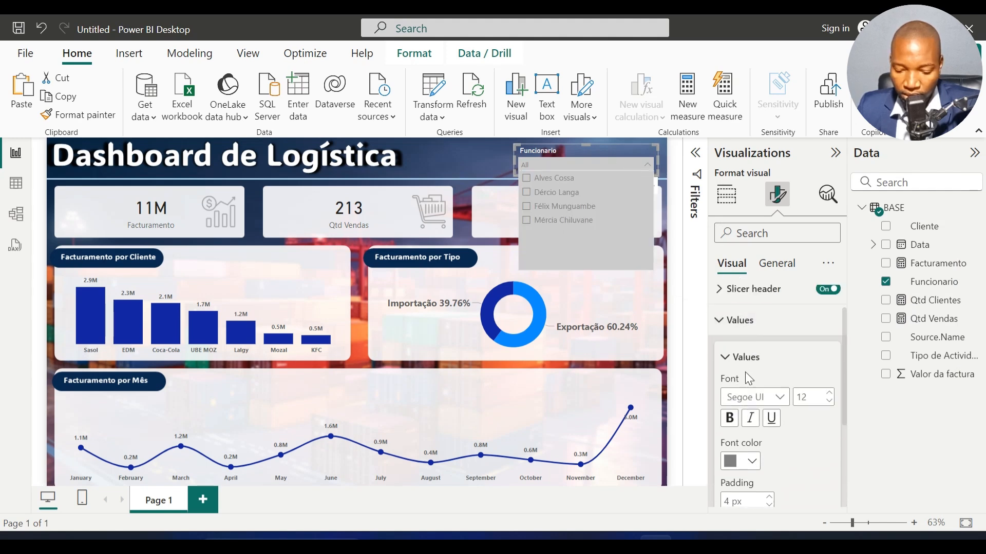
scroll(744, 372, "down", 2)
left_click(750, 385)
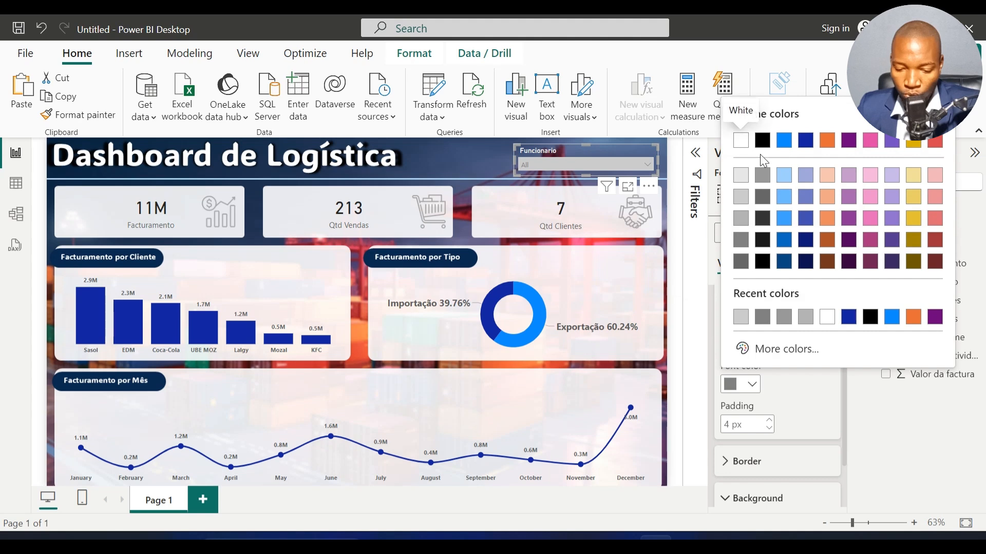
left_click(760, 144)
left_click(584, 163)
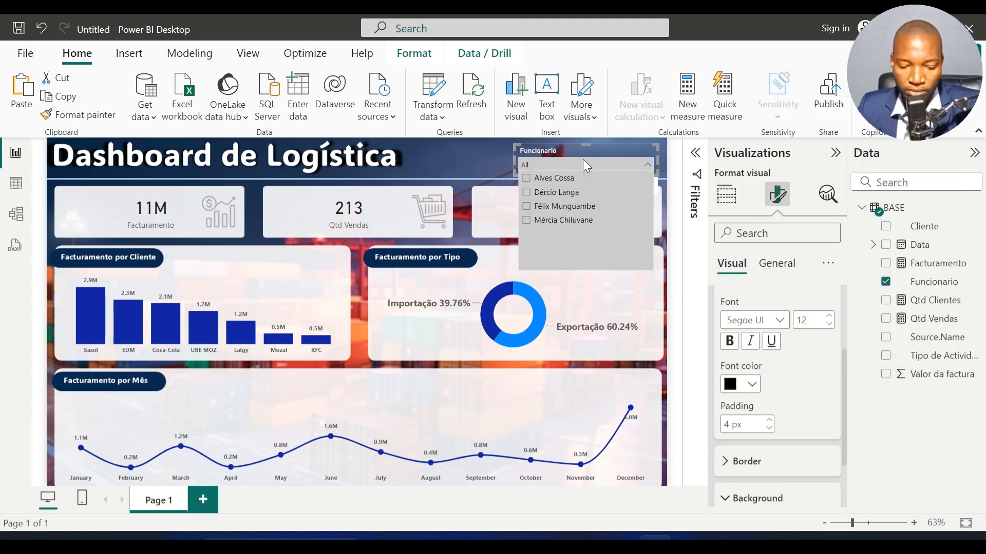
Step: Test the Funcionario slicer by selecting and clearing the second employee, and close its list
left_click(552, 193)
left_click(553, 193)
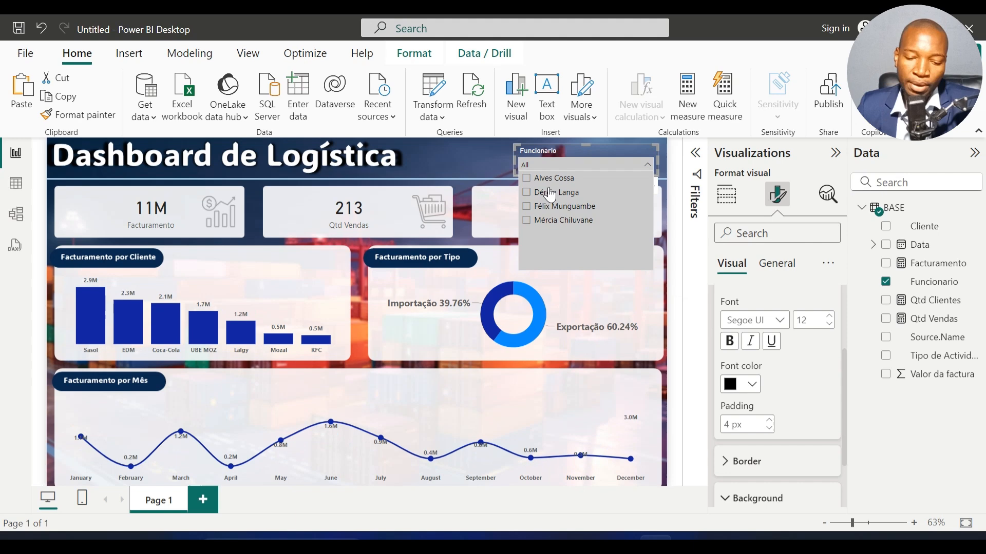
left_click(497, 159)
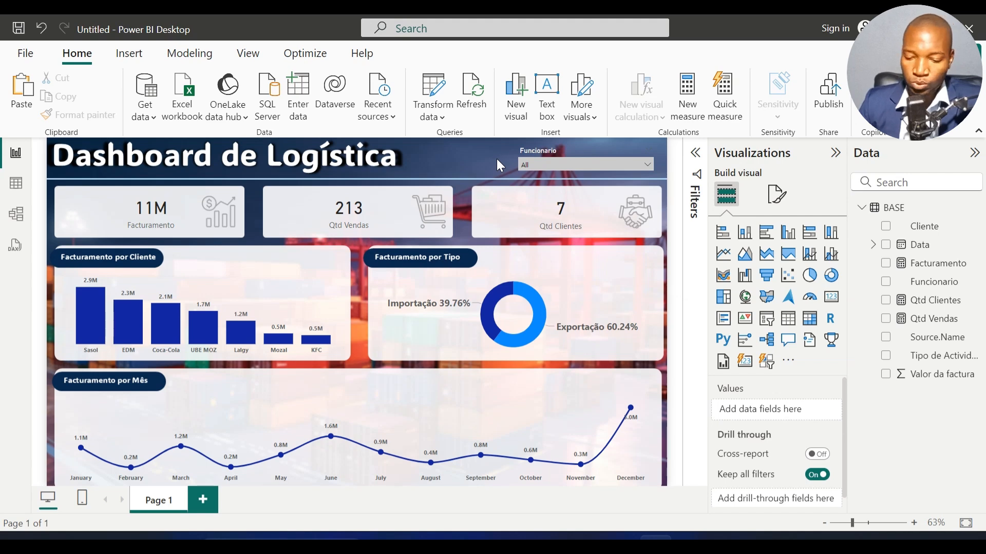
Step: Collapse the Visualizations and Data panes and the ribbon to enlarge the report canvas
left_click(835, 153)
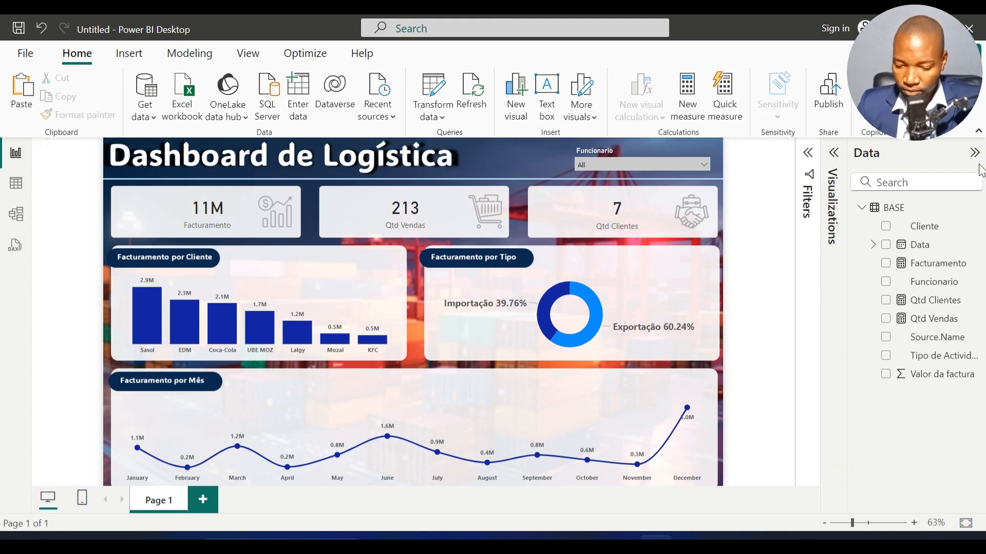
left_click(974, 153)
left_click(978, 131)
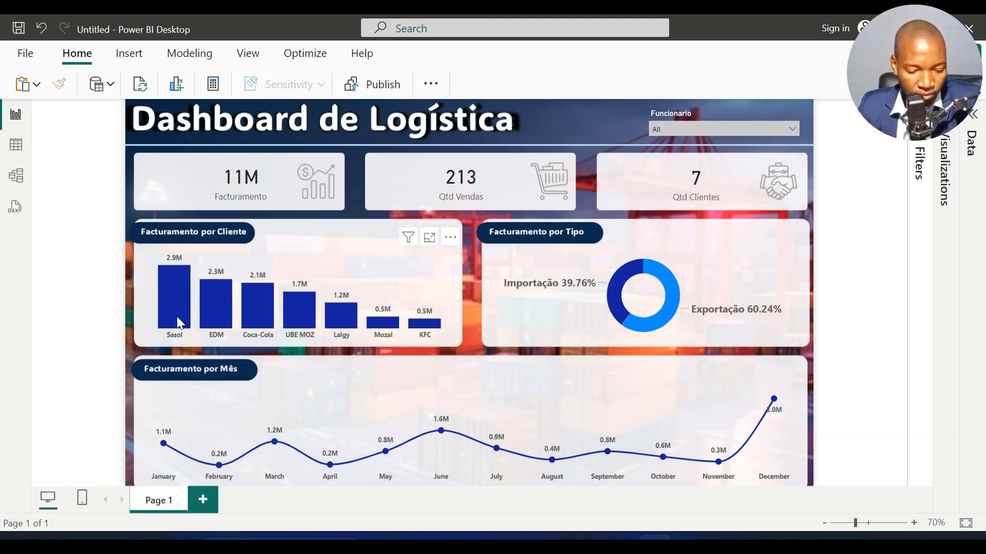
Step: Cross-filter the dashboard by UBE MOZ and by Sasol in the Facturamento por Cliente chart, clearing each selection after checking it
left_click(307, 318)
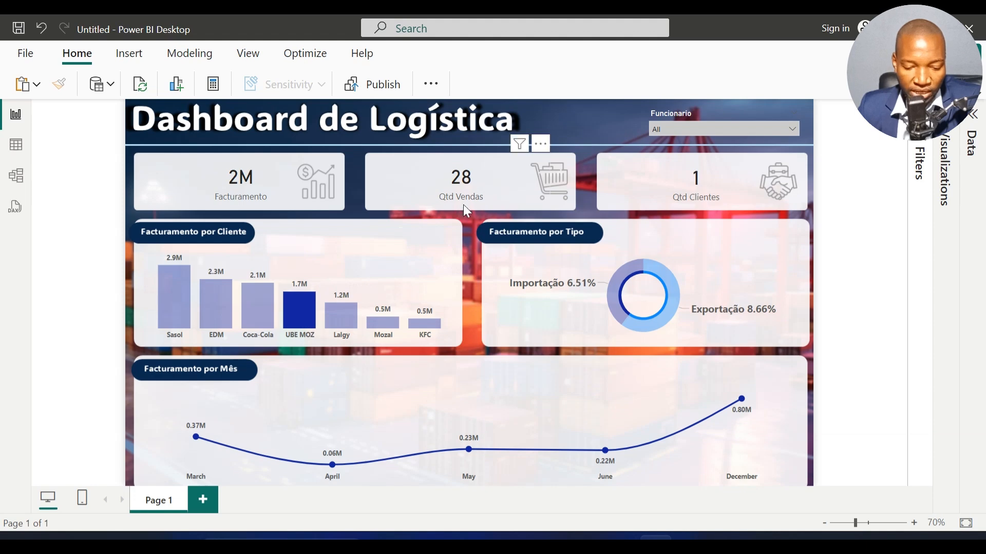
mouse_move(362, 400)
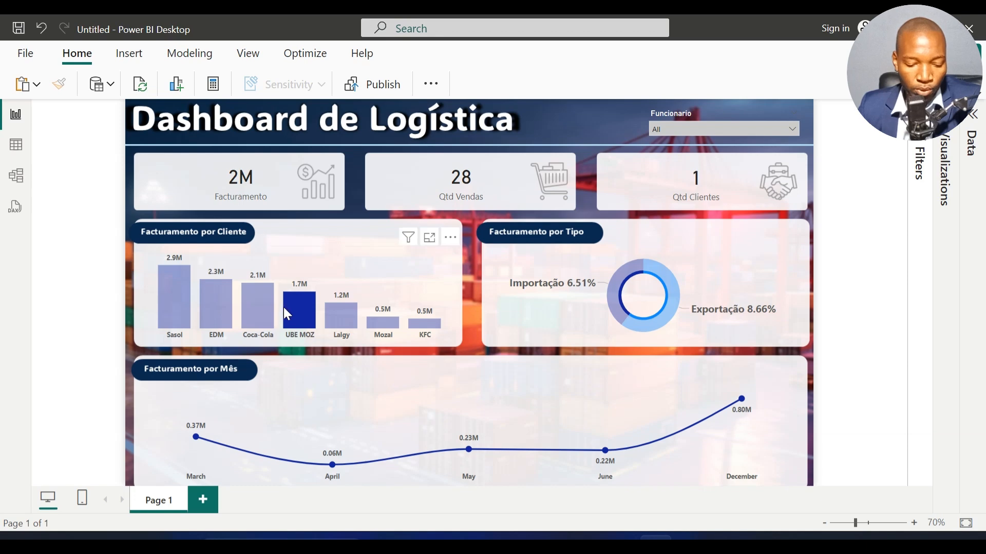
left_click(301, 316)
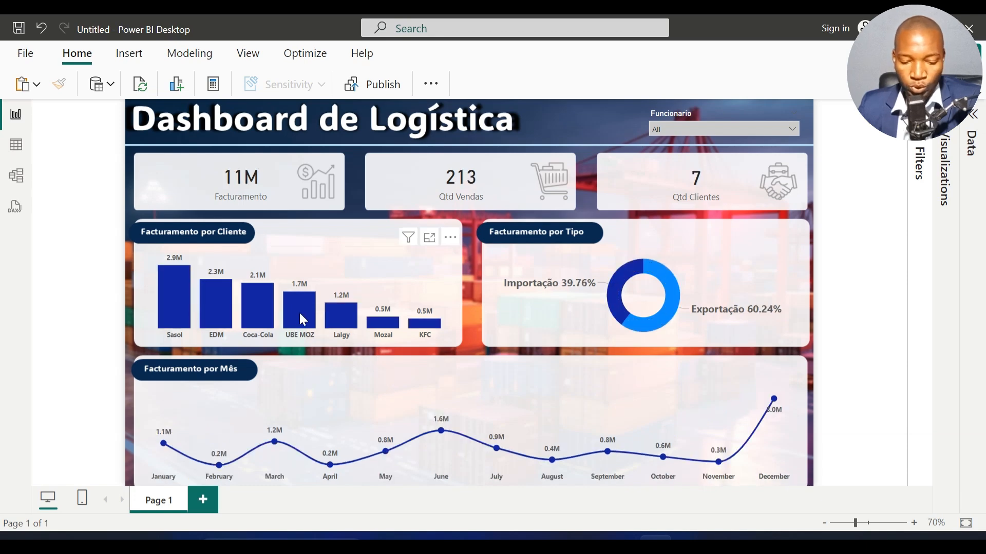
left_click(172, 299)
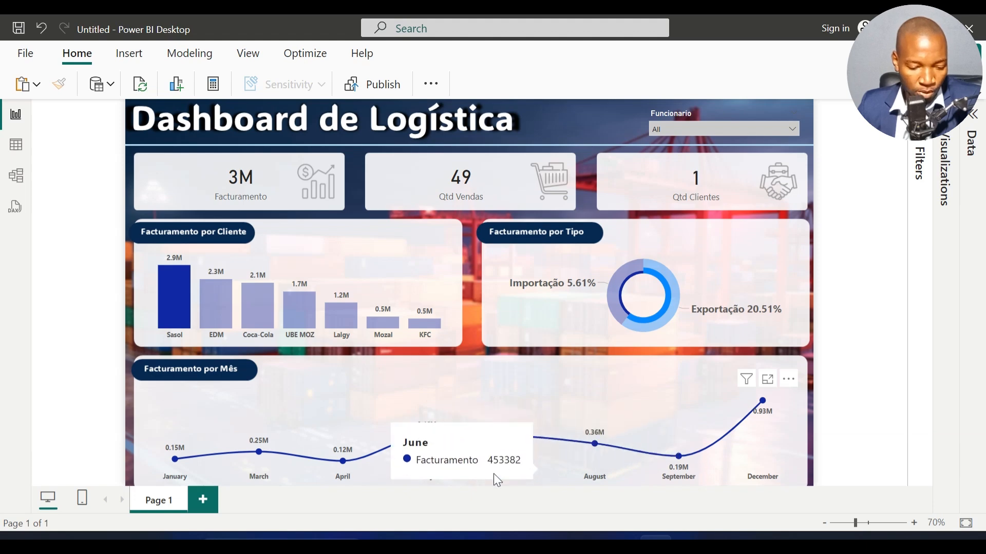
left_click(173, 288)
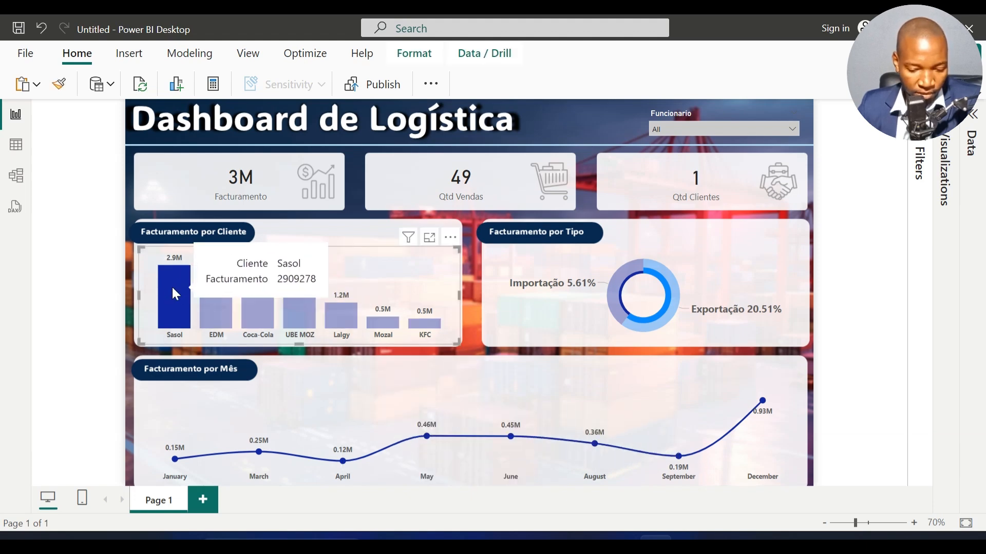
left_click(173, 291)
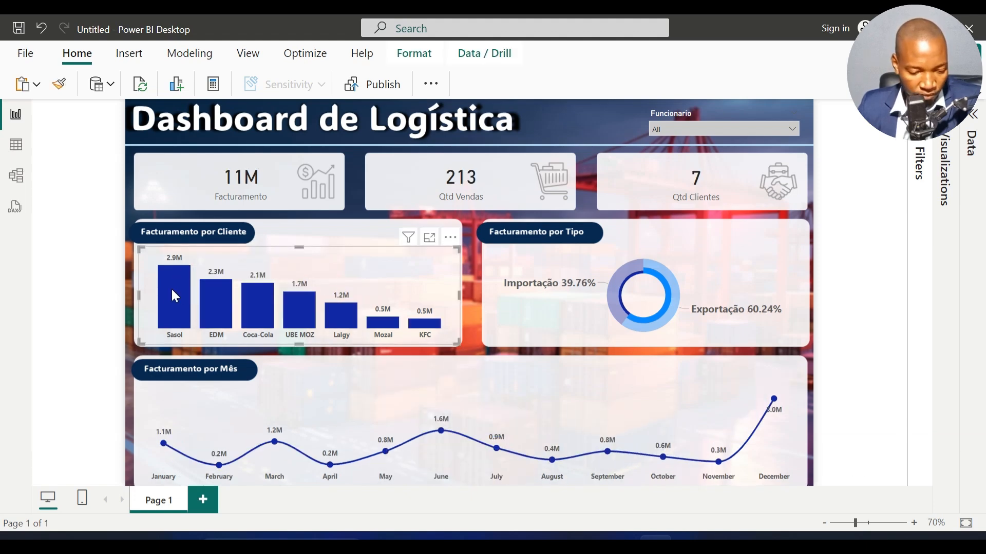
Step: Cross-filter the dashboard by the Importação and Exportação segments of the Facturamento por Tipo donut chart
left_click(618, 291)
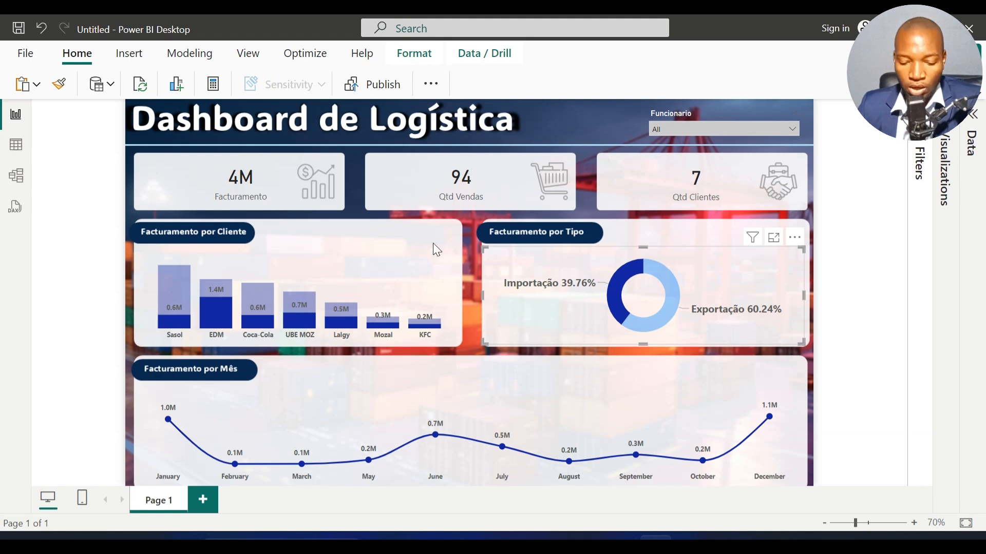
left_click(667, 304)
left_click(669, 304)
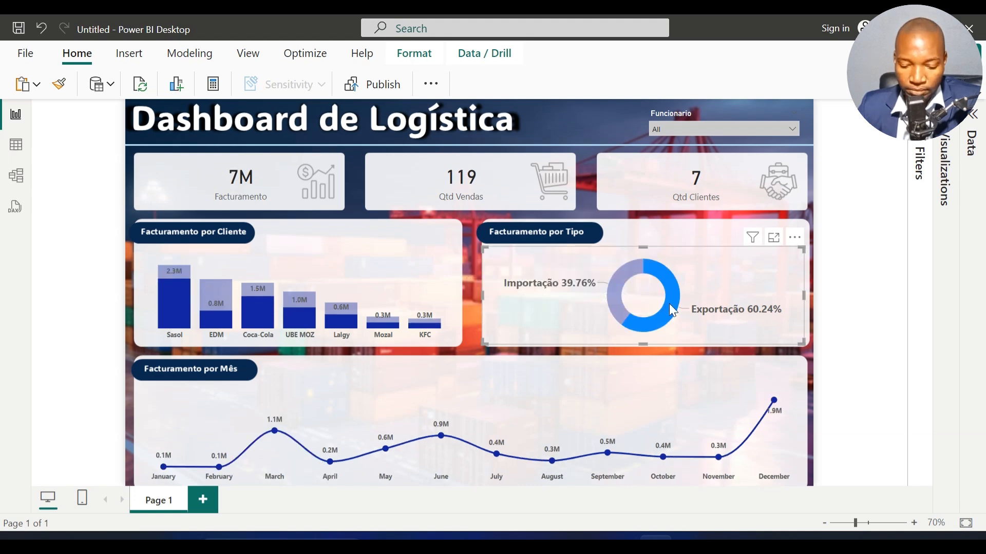
left_click(669, 304)
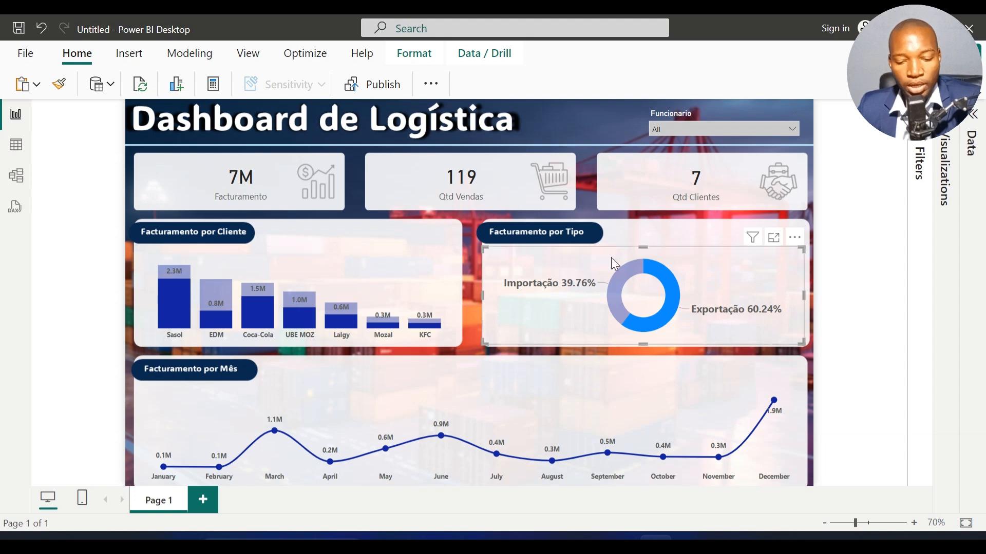
Step: Filter the dashboard by the third employee in the Funcionario slicer and by the Importação segment of the donut chart
left_click(670, 131)
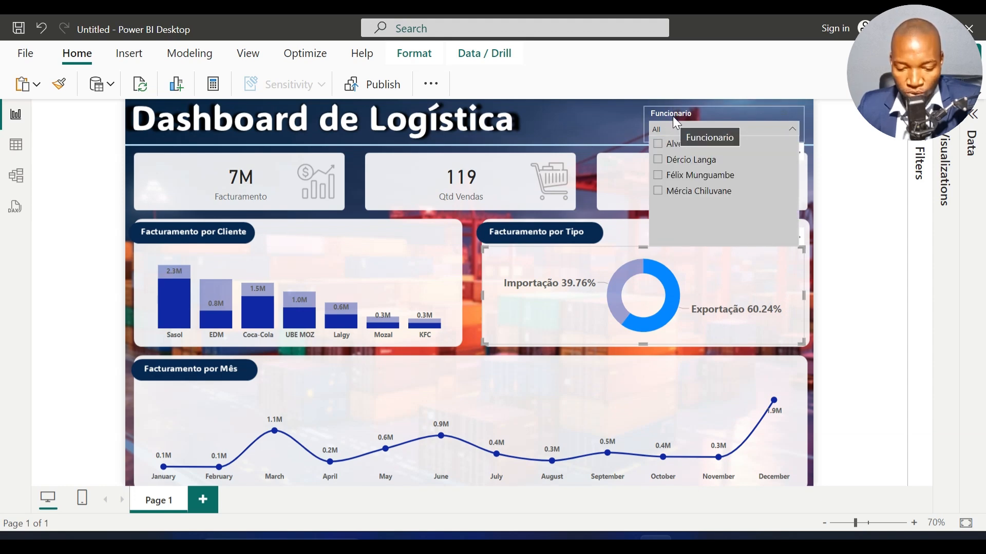
left_click(676, 183)
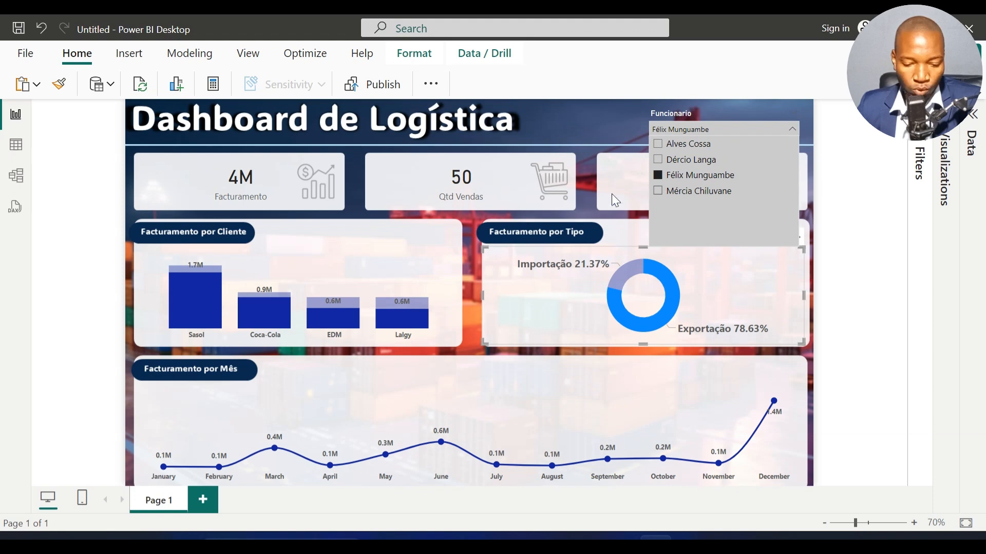
left_click(624, 279)
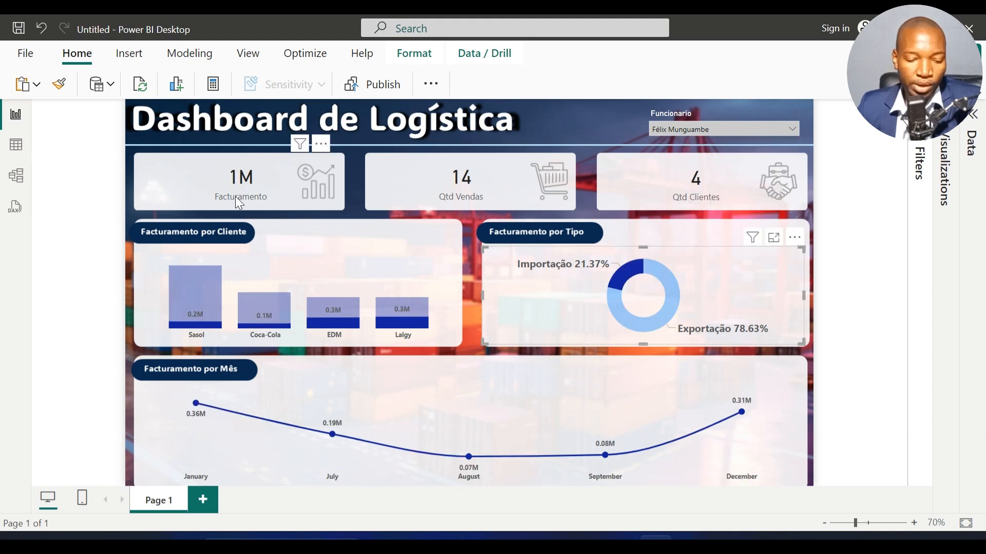